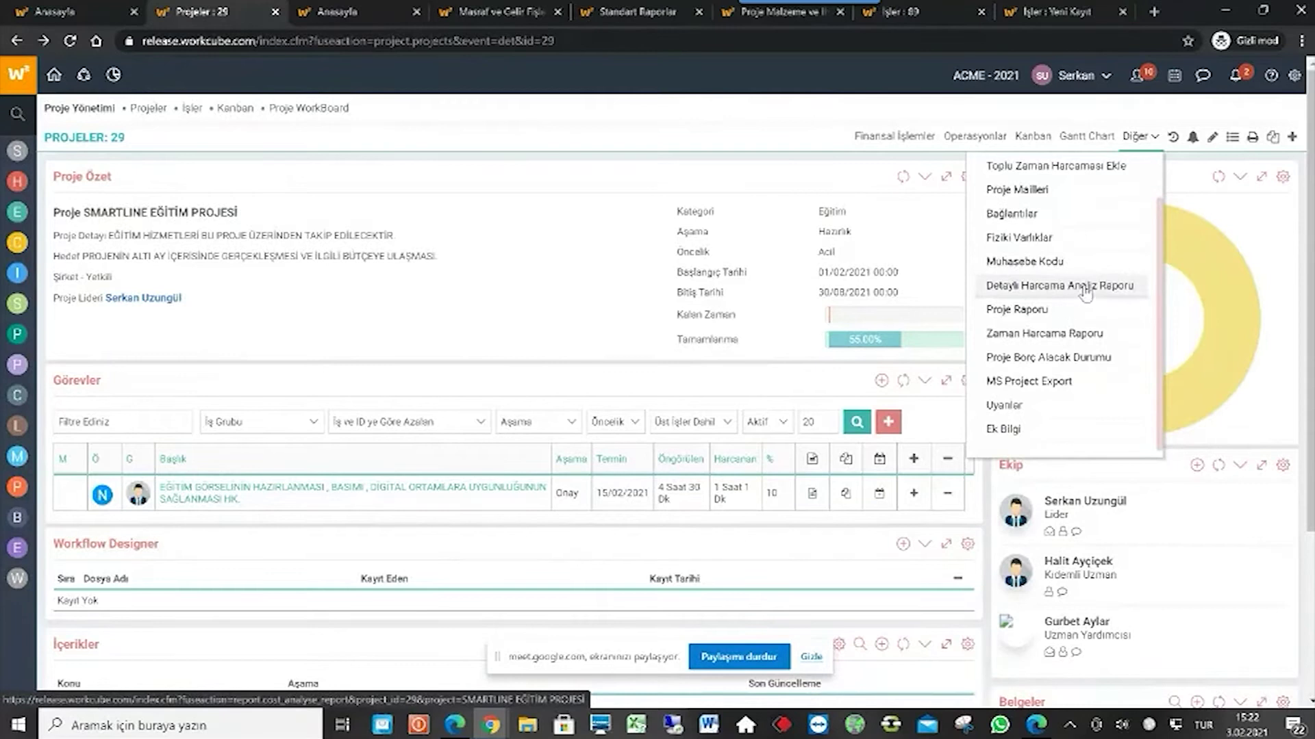
# Open the Detaylı Harcama Analiz Raporu for the SMARTLINE EĞİTİM PROJESİ project.
pyautogui.click(1086, 290)
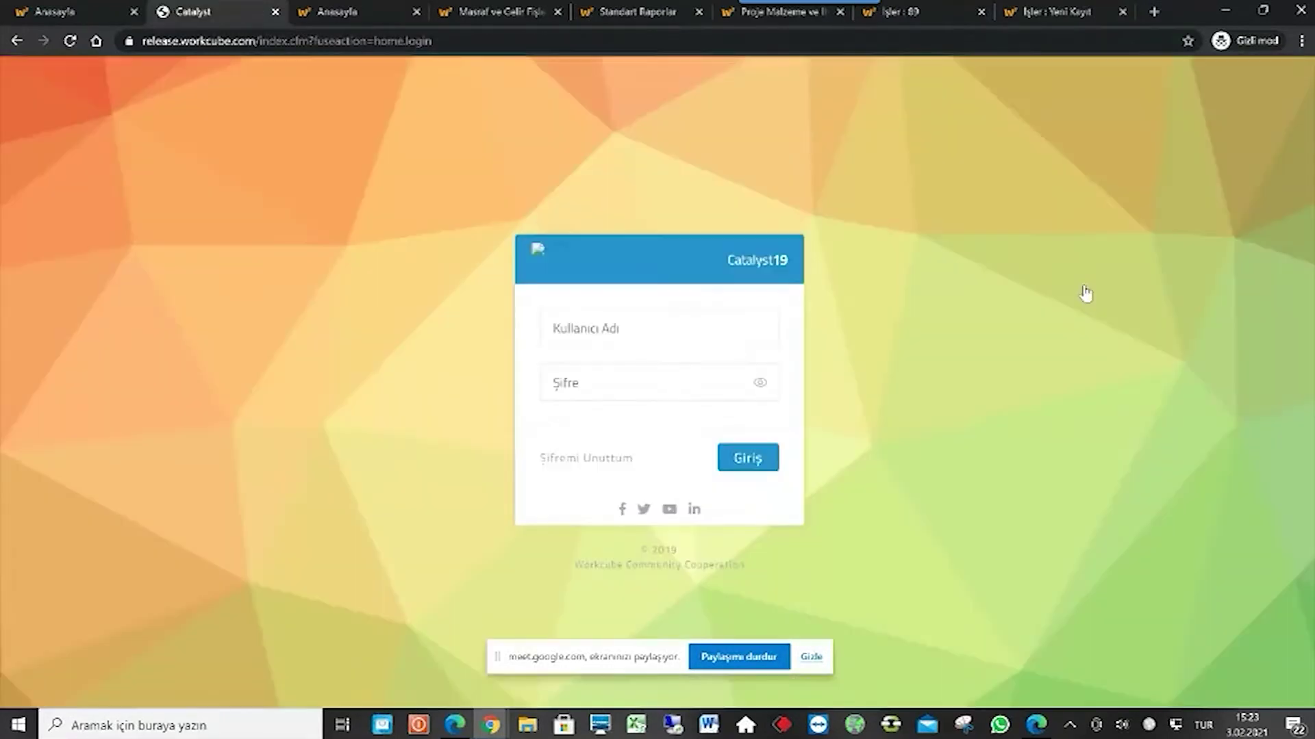
pyautogui.click(625, 325)
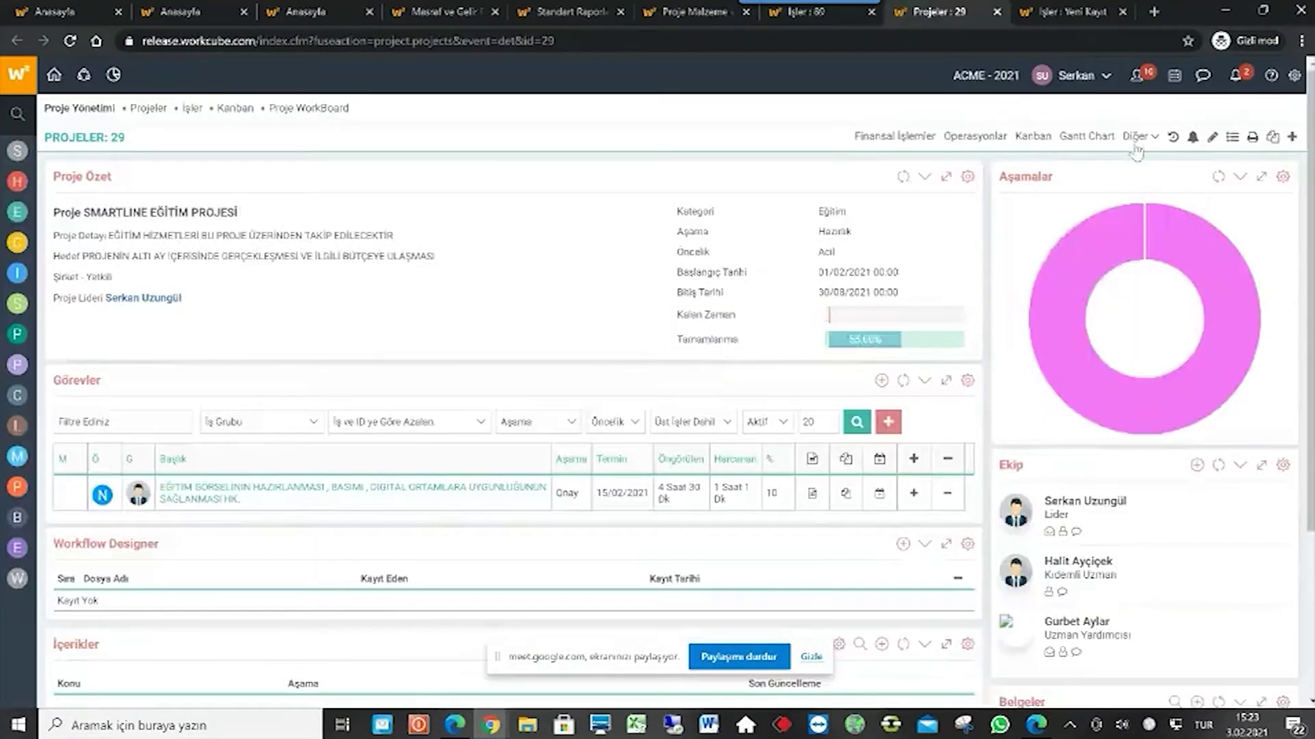
pyautogui.click(1137, 135)
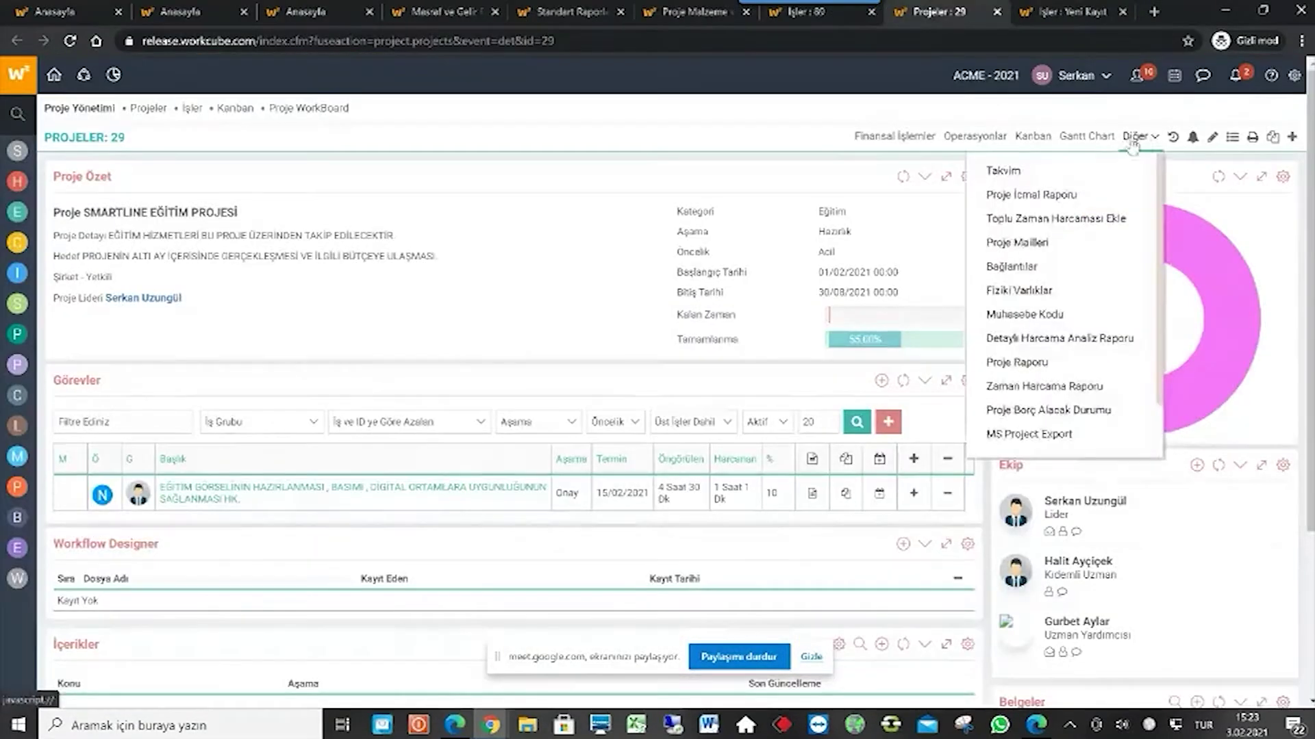
pyautogui.click(1059, 345)
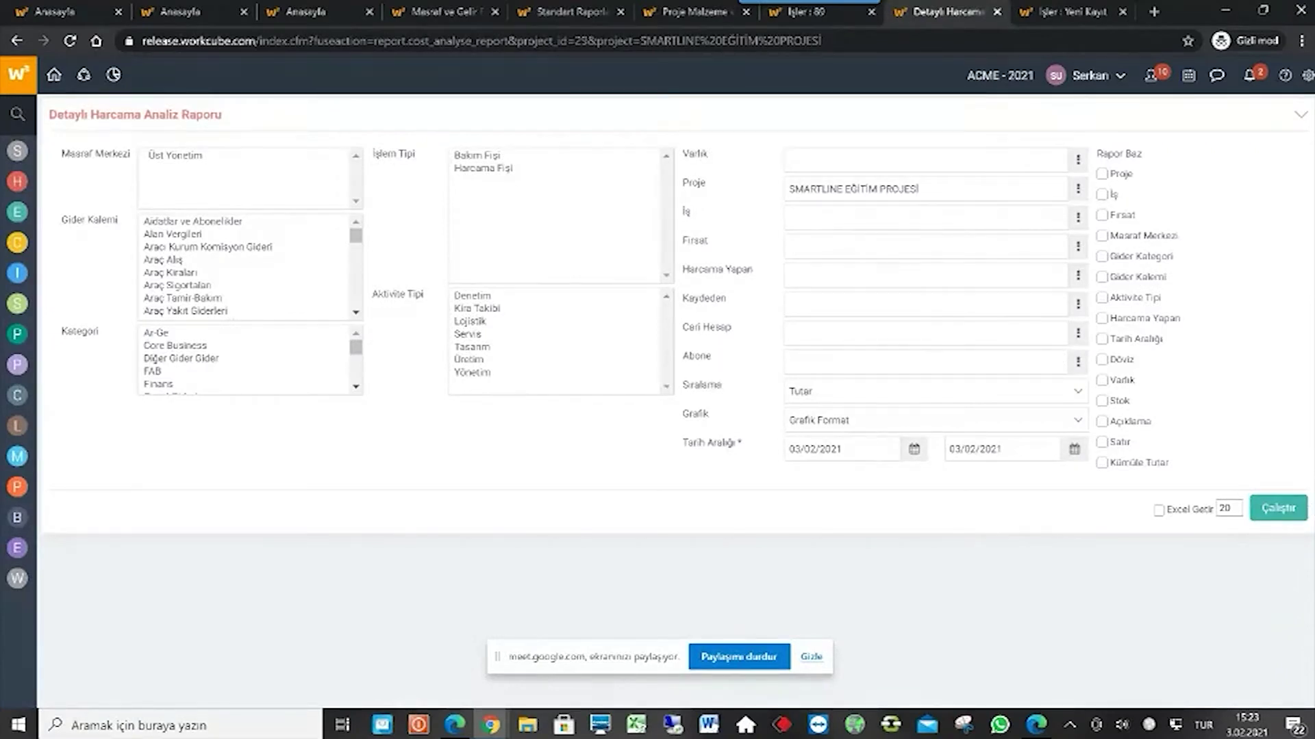
# Set the report's end date to 26/02/2021 and run the report.
pyautogui.click(1073, 450)
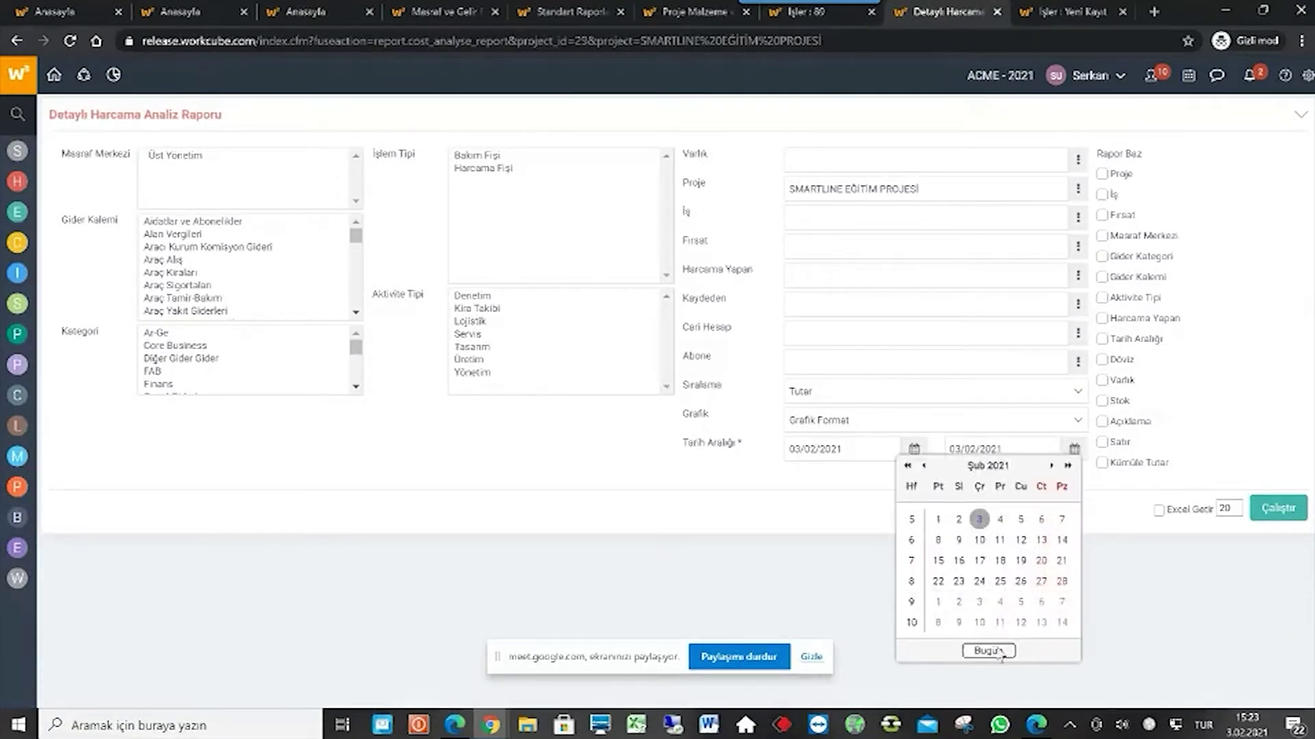
pyautogui.click(1020, 582)
pyautogui.click(1278, 508)
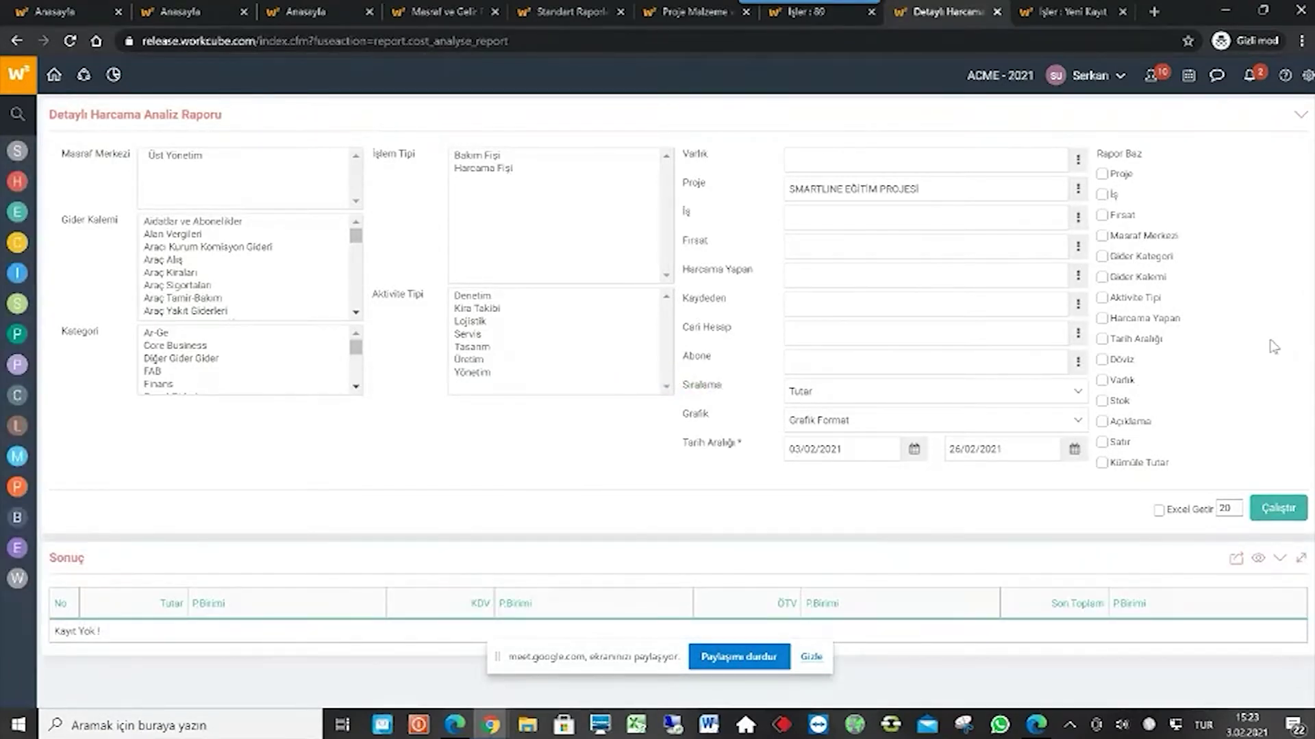
# Base the report on Proje, İş, Masraf Merkezi, Gider Kalemi and Satır, and run it again.
pyautogui.click(1103, 174)
pyautogui.click(1102, 236)
pyautogui.click(1102, 277)
pyautogui.click(1278, 508)
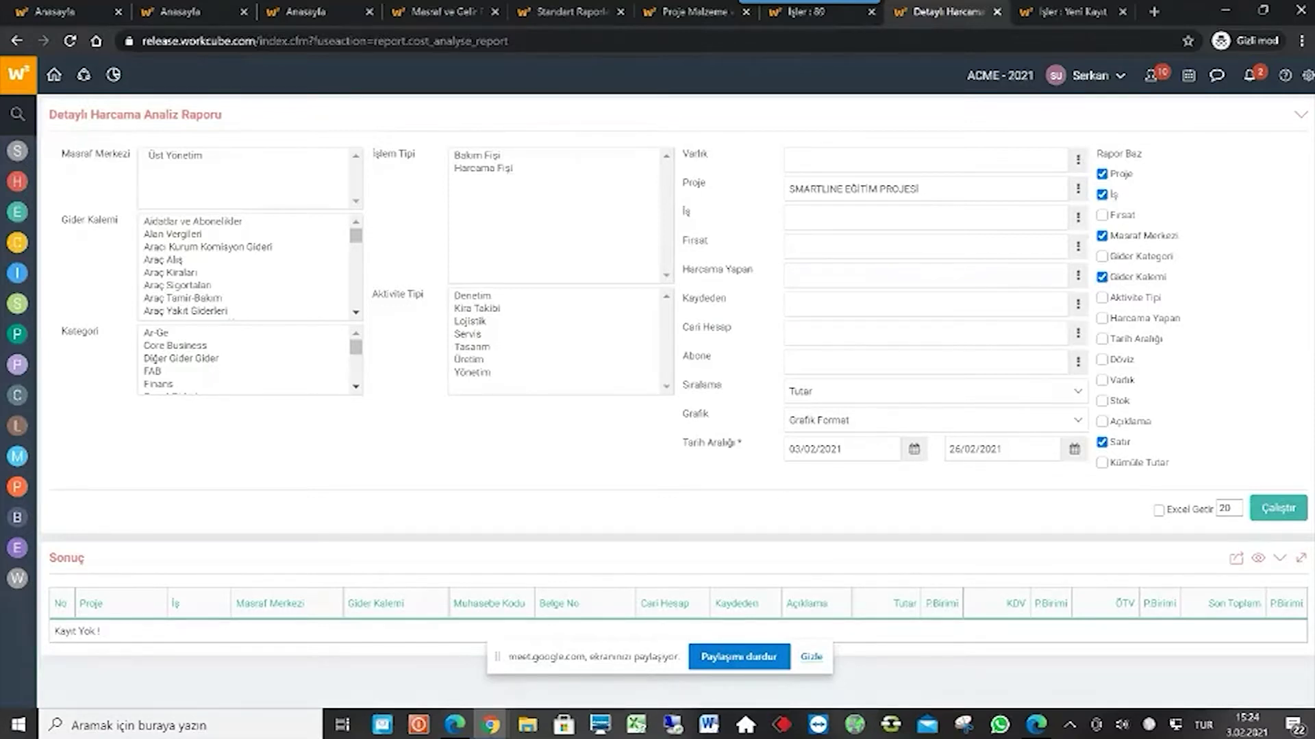
# Set the report's start date to 01/02/2021 and rerun the report.
pyautogui.click(914, 449)
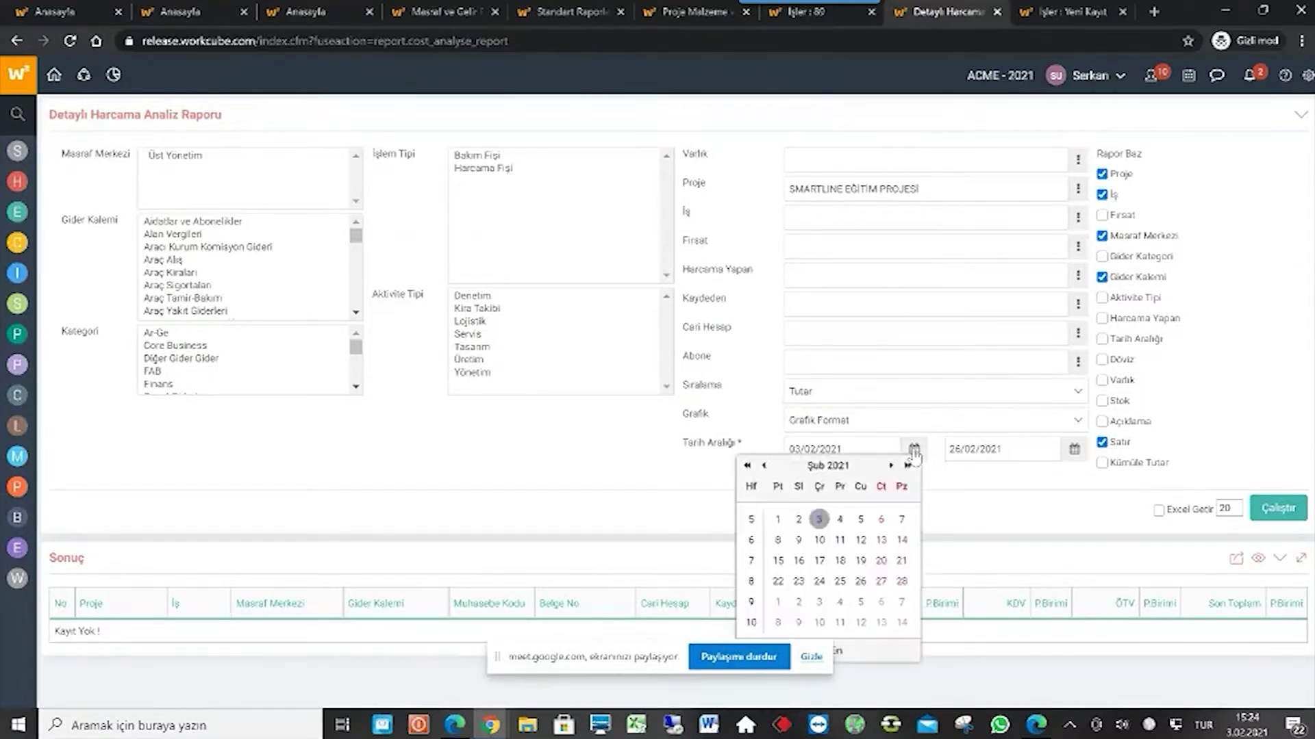
pyautogui.click(778, 519)
pyautogui.click(1278, 508)
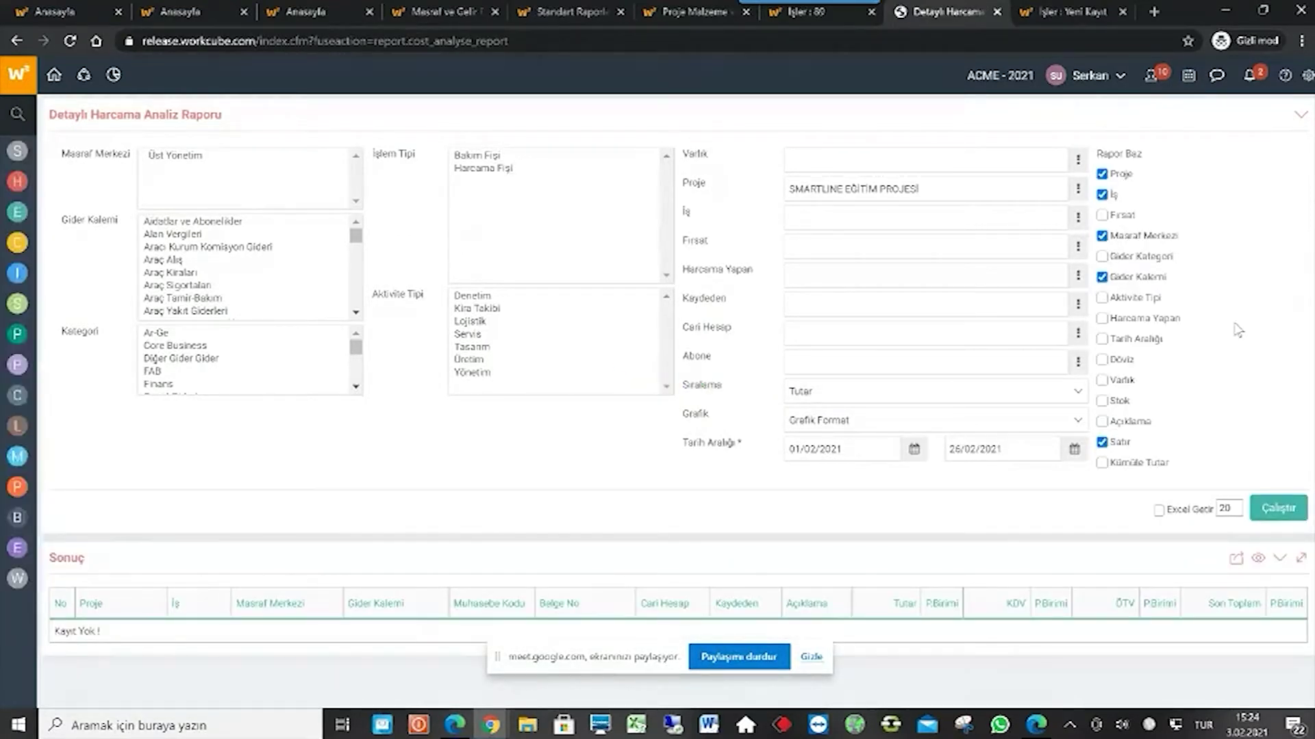
# Open the EĞİTİM HARCAMASI expense slip from the expense list and compare its details with the report criteria.
pyautogui.click(429, 11)
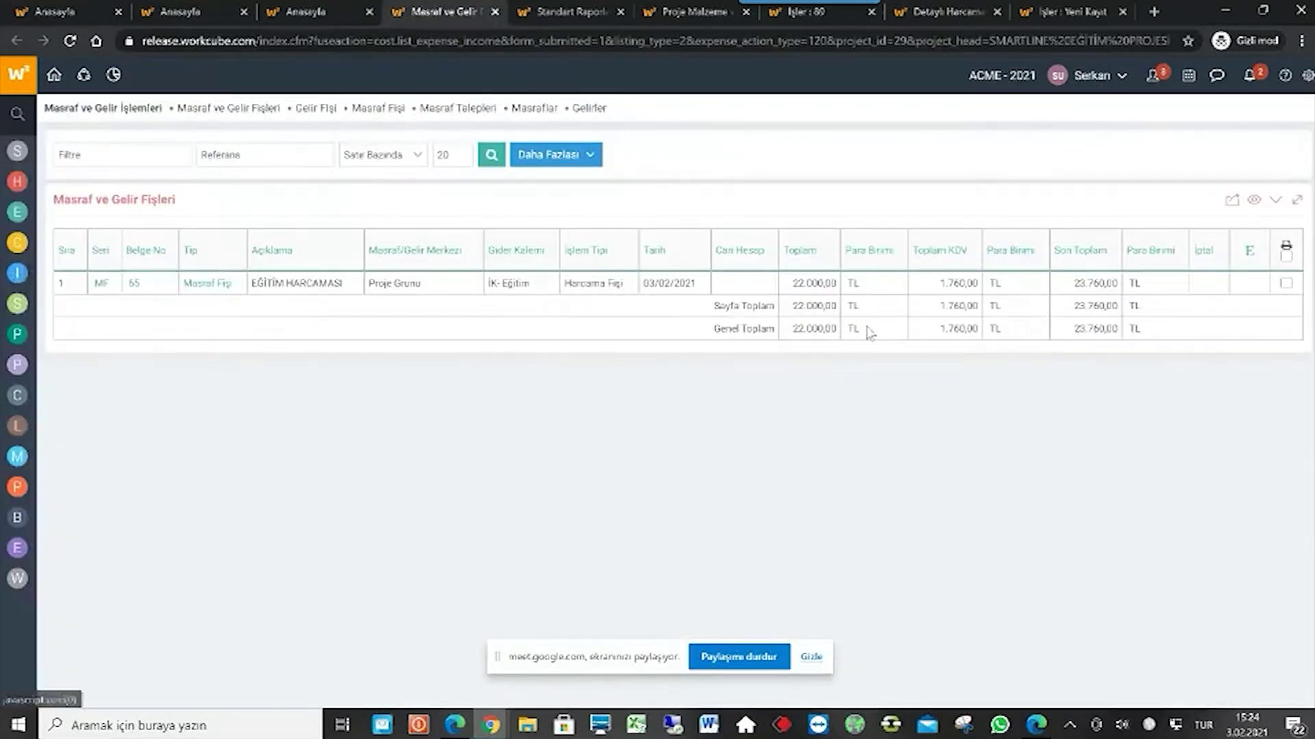
pyautogui.click(196, 289)
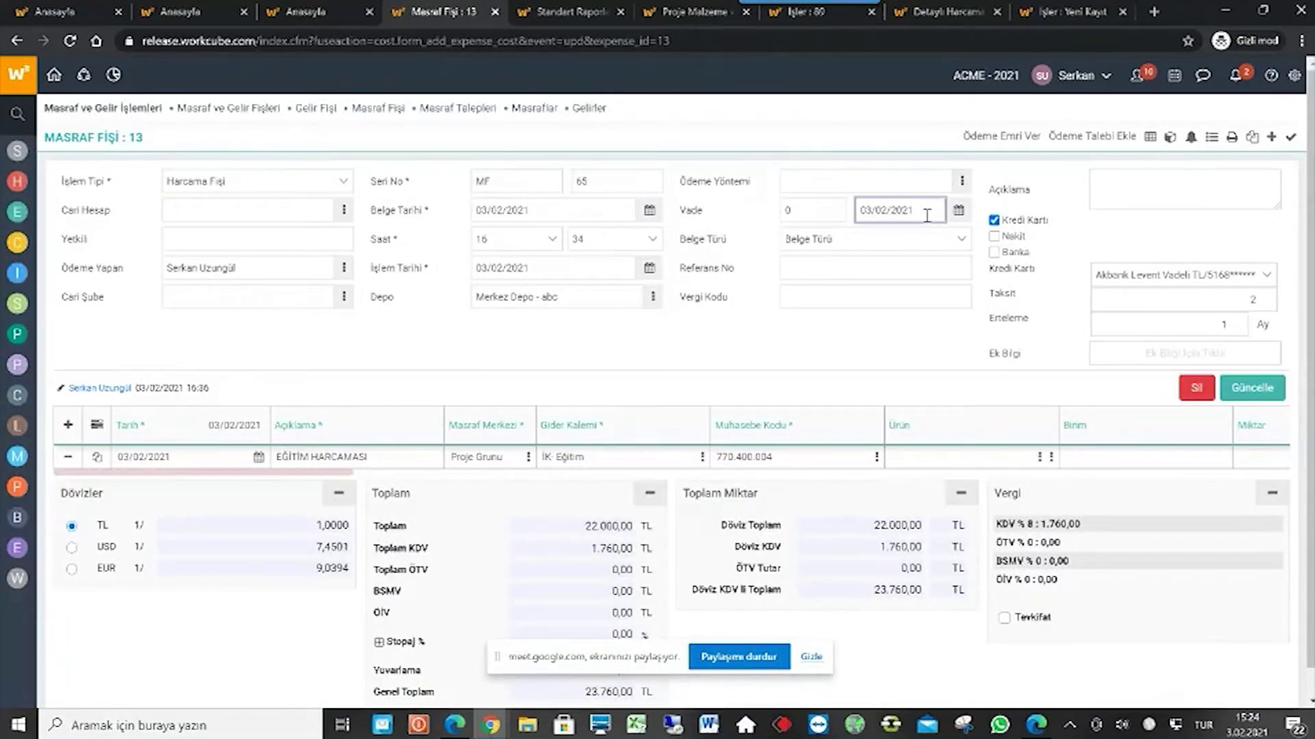
pyautogui.click(978, 13)
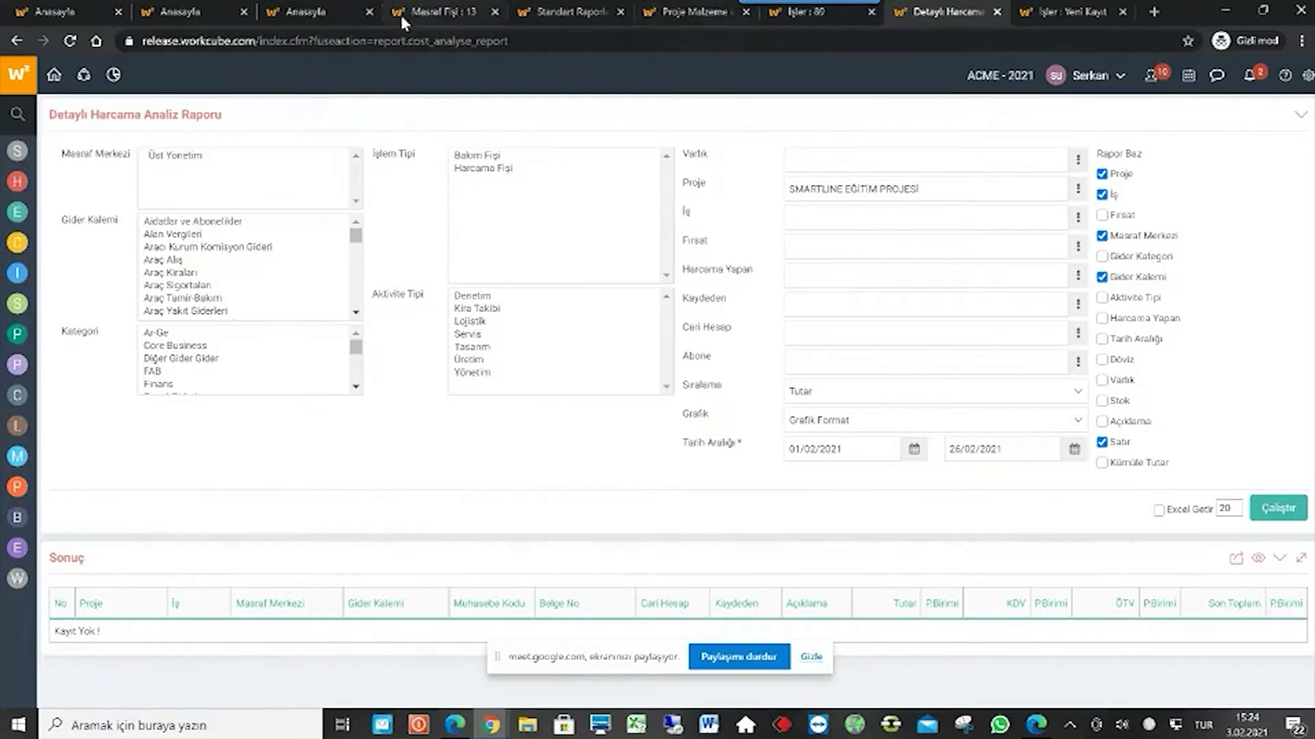
pyautogui.click(438, 12)
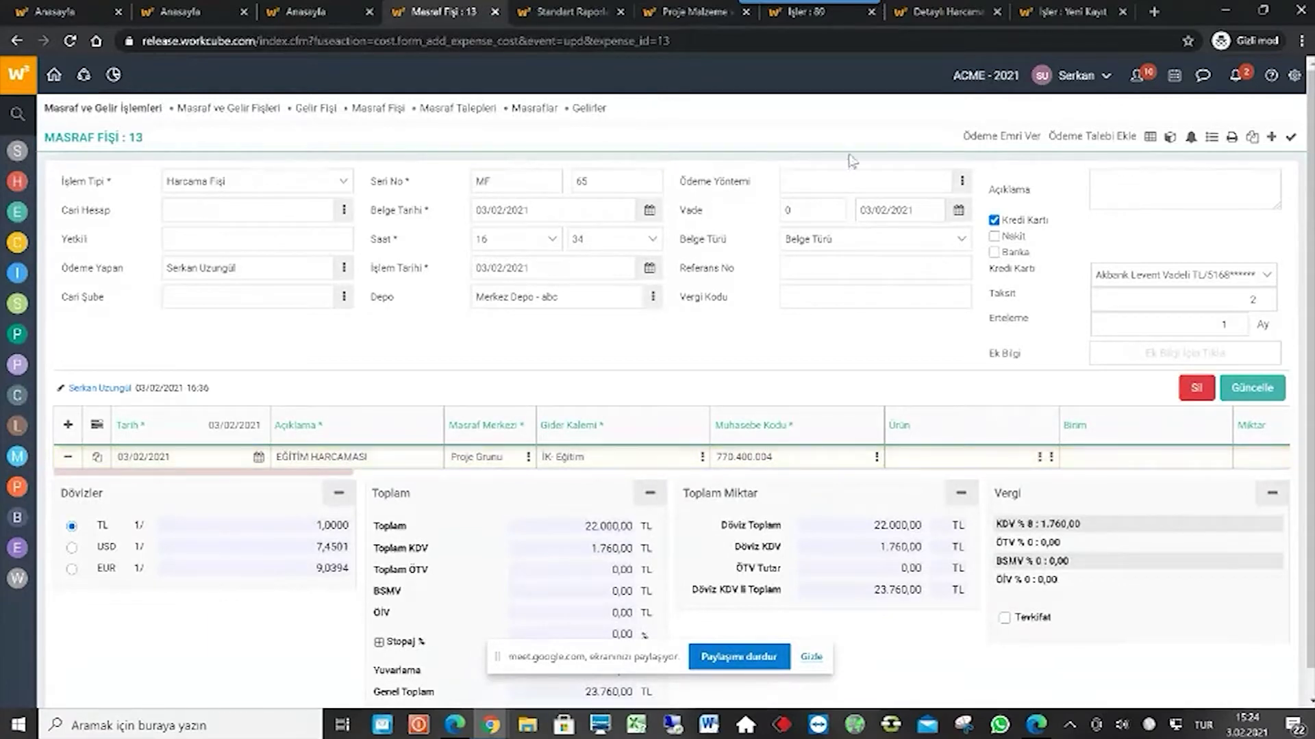
# In the analysis report, select the İK- Eğitim expense item, clear the project filter and rerun the report.
pyautogui.click(925, 16)
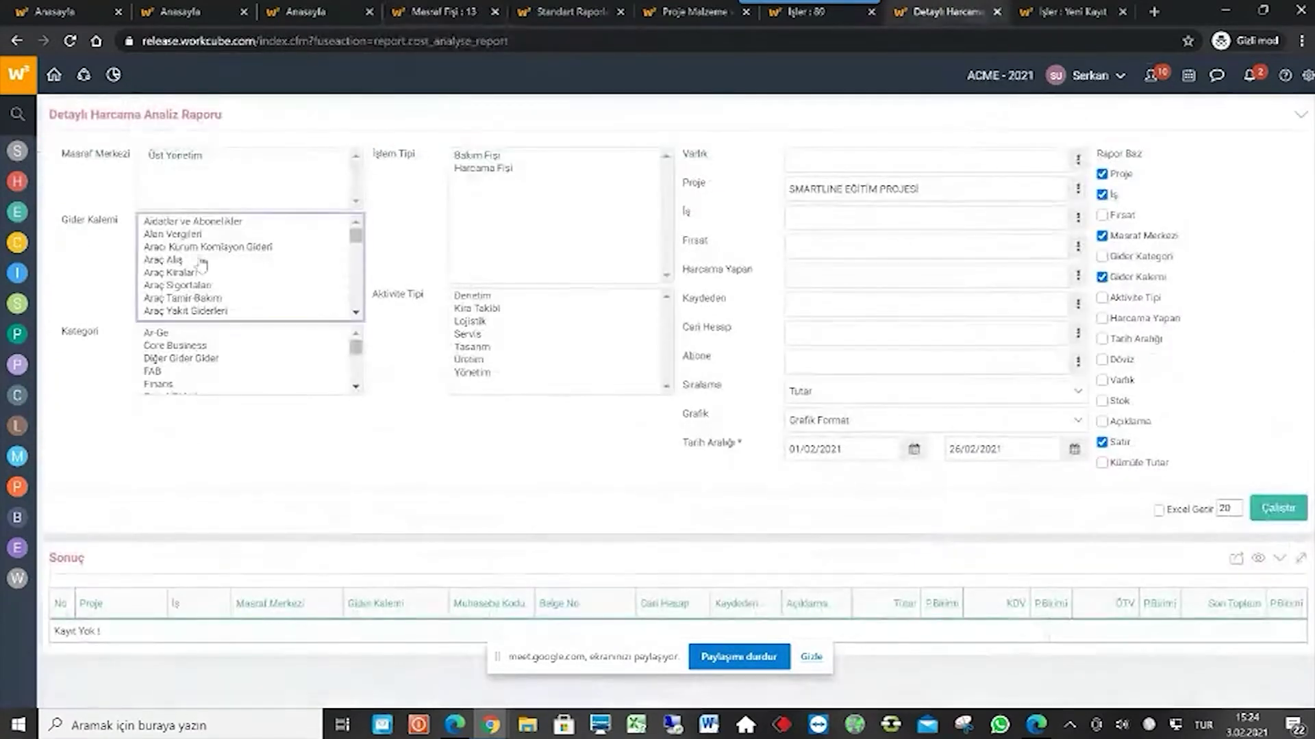
pyautogui.click(357, 389)
pyautogui.scroll(-4, 356, 394)
pyautogui.click(241, 268)
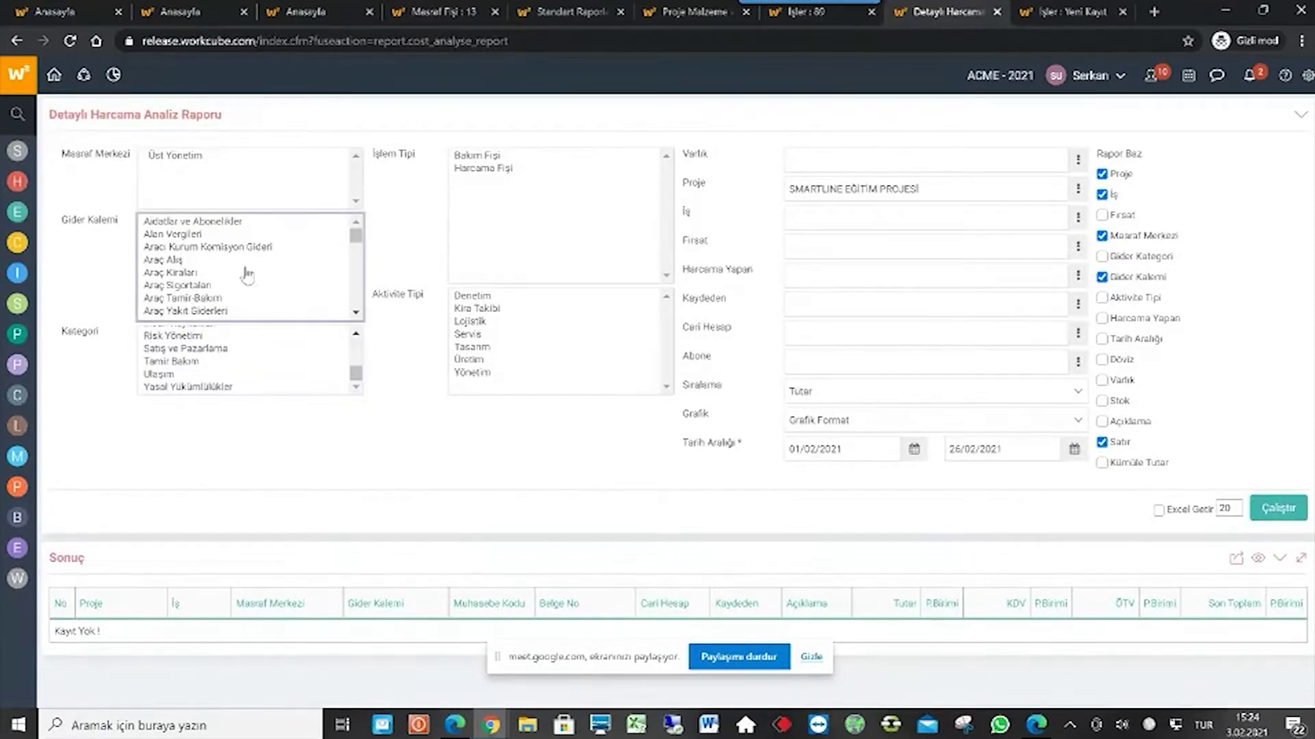
pyautogui.press('i')
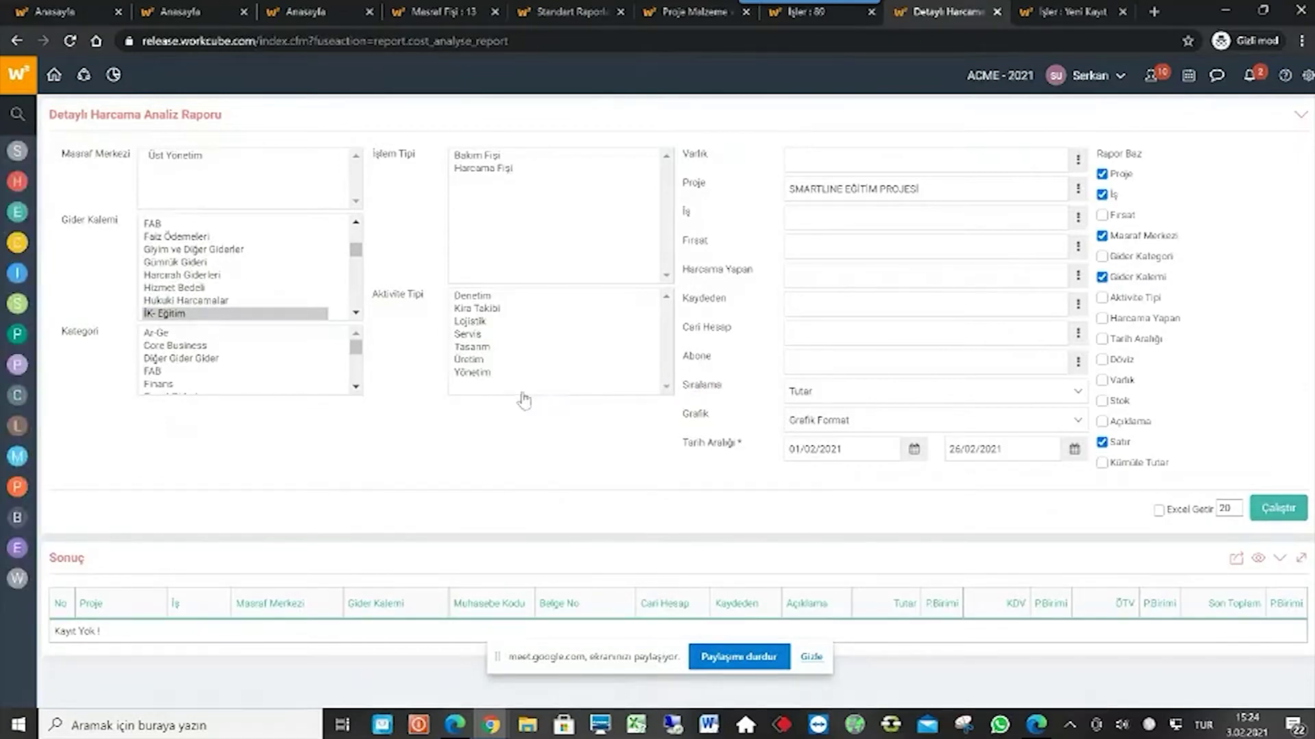
pyautogui.tripleClick(960, 191)
pyautogui.press('BackSpace')
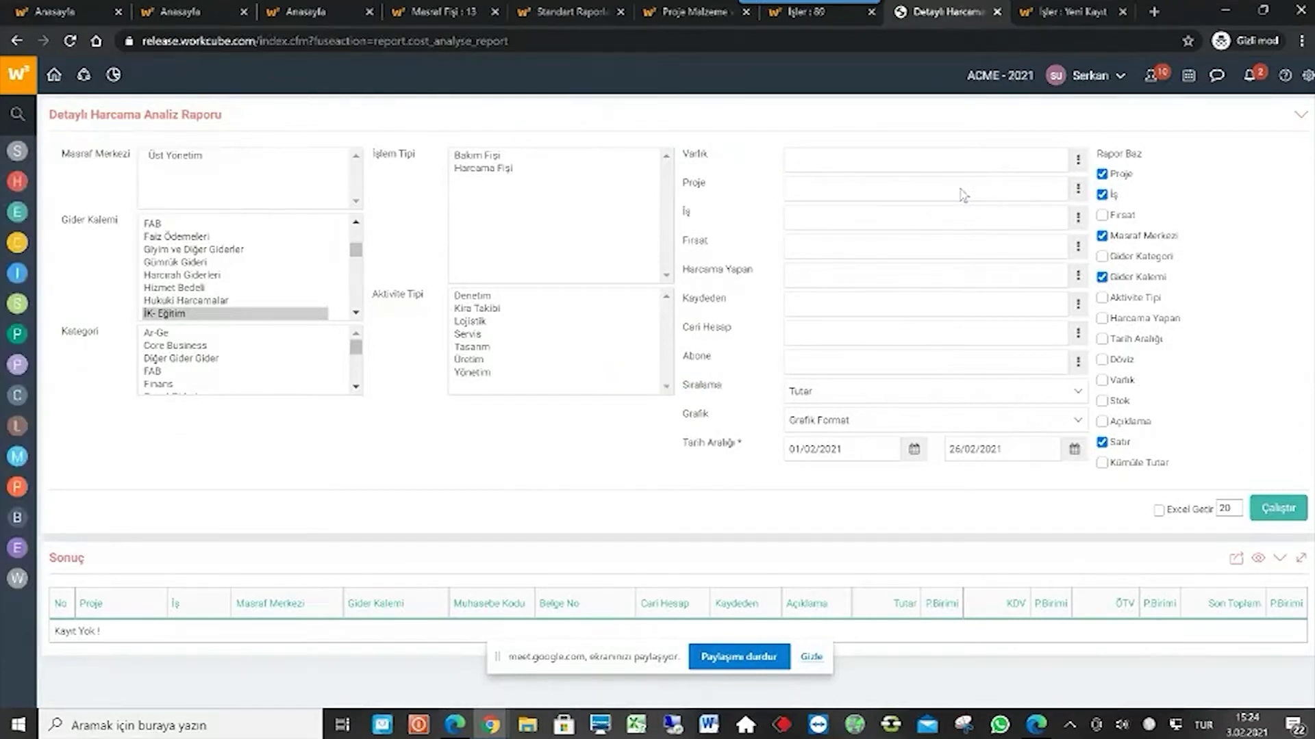
# Deselect İK- Eğitim, select the Üst Yönetim cost centre plus a range of expense items and categories, and rerun the report.
pyautogui.click(195, 313)
pyautogui.keyDown('ctrl'); pyautogui.click(195, 314); pyautogui.keyUp('ctrl')
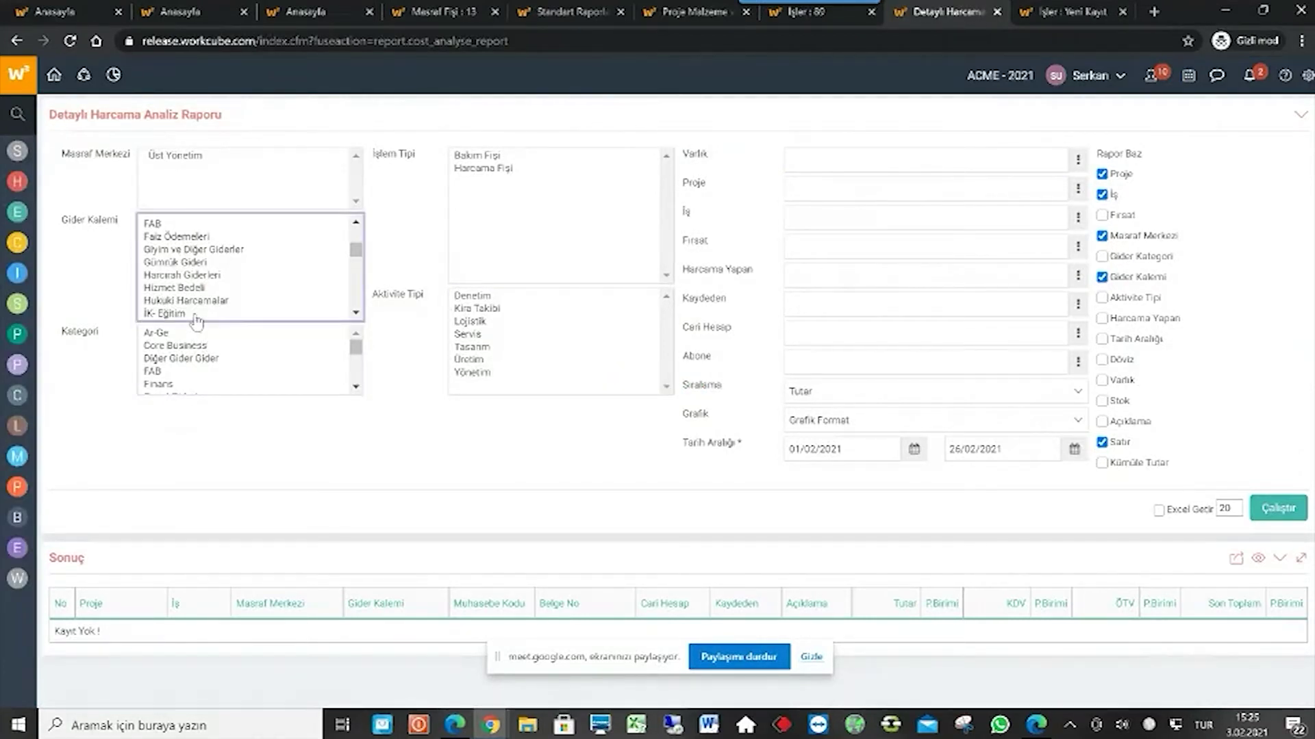
pyautogui.click(209, 157)
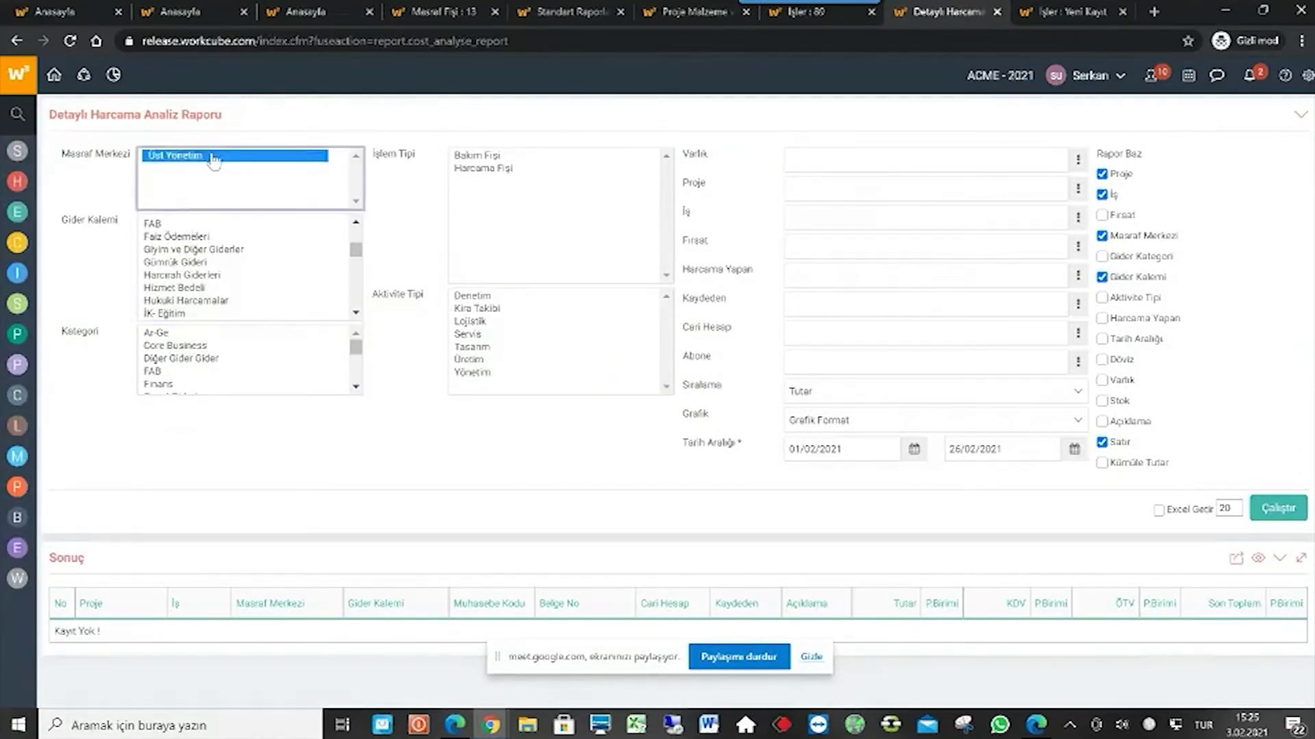
pyautogui.click(192, 225)
pyautogui.moveTo(193, 234); pyautogui.dragTo(192, 387)
pyautogui.click(1278, 508)
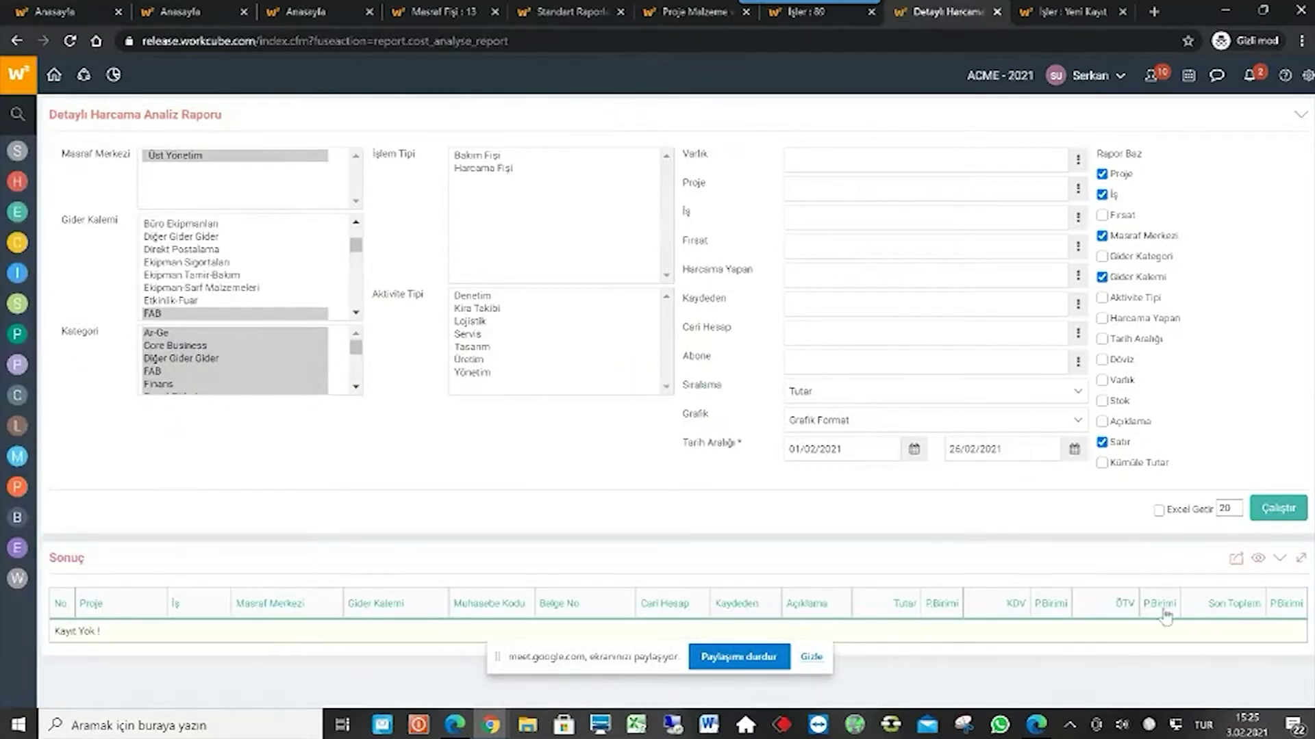
# Remove Proje from the report bases, set the project filter to SMARTLINE EĞİTİM PROJESİ by searching for SMART, and rerun the report.
pyautogui.click(1101, 174)
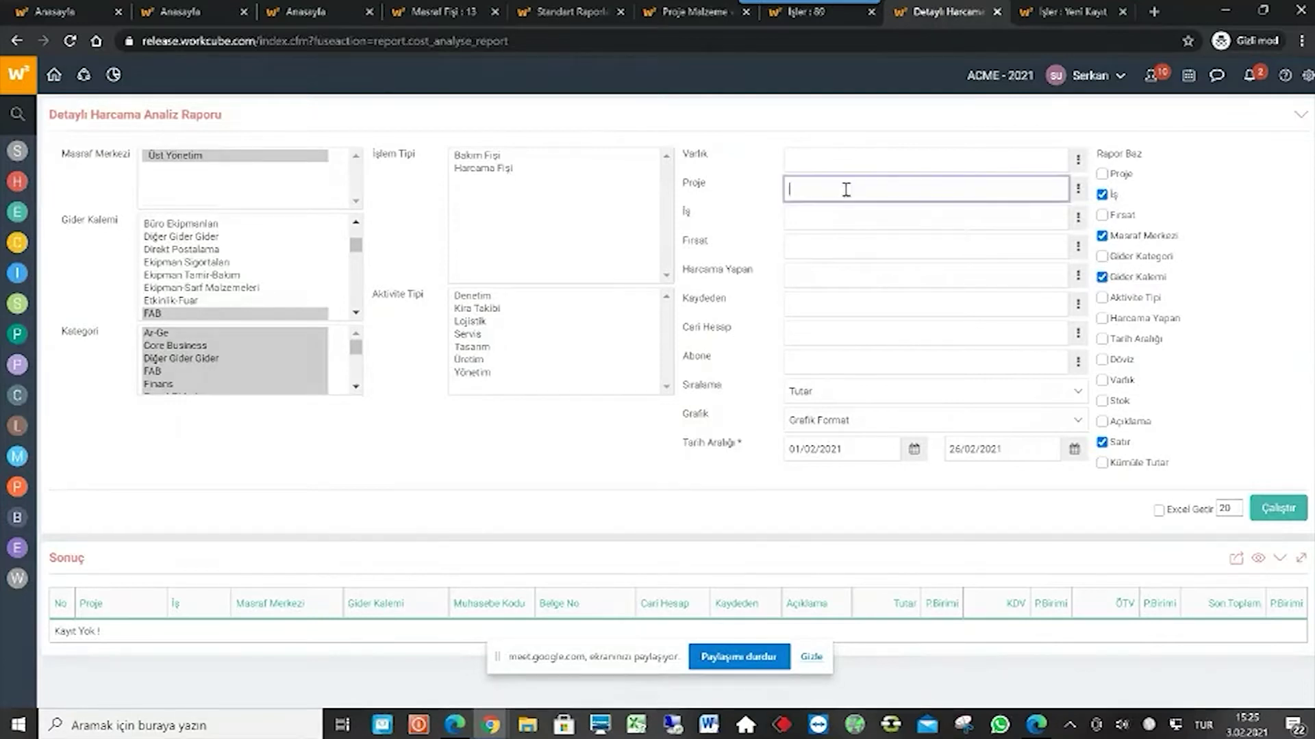
pyautogui.click(1078, 190)
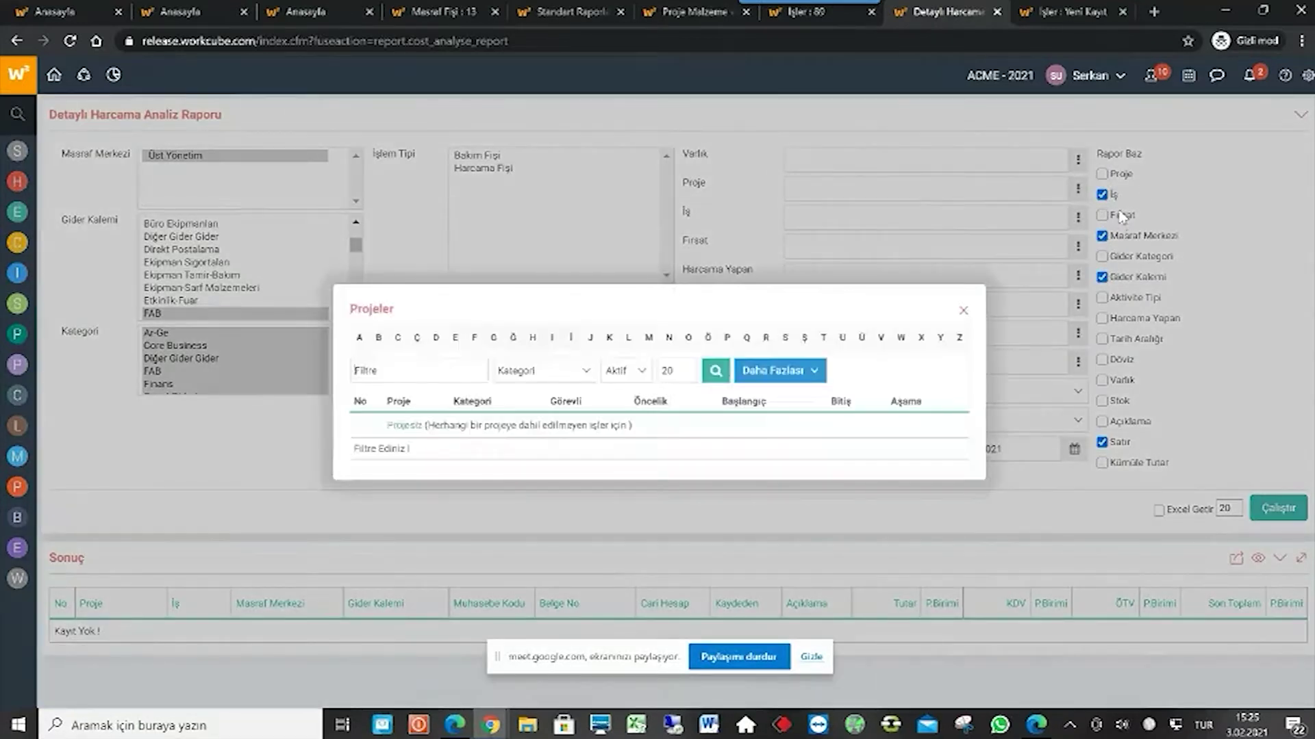
pyautogui.write('SMART')
pyautogui.press('Return')
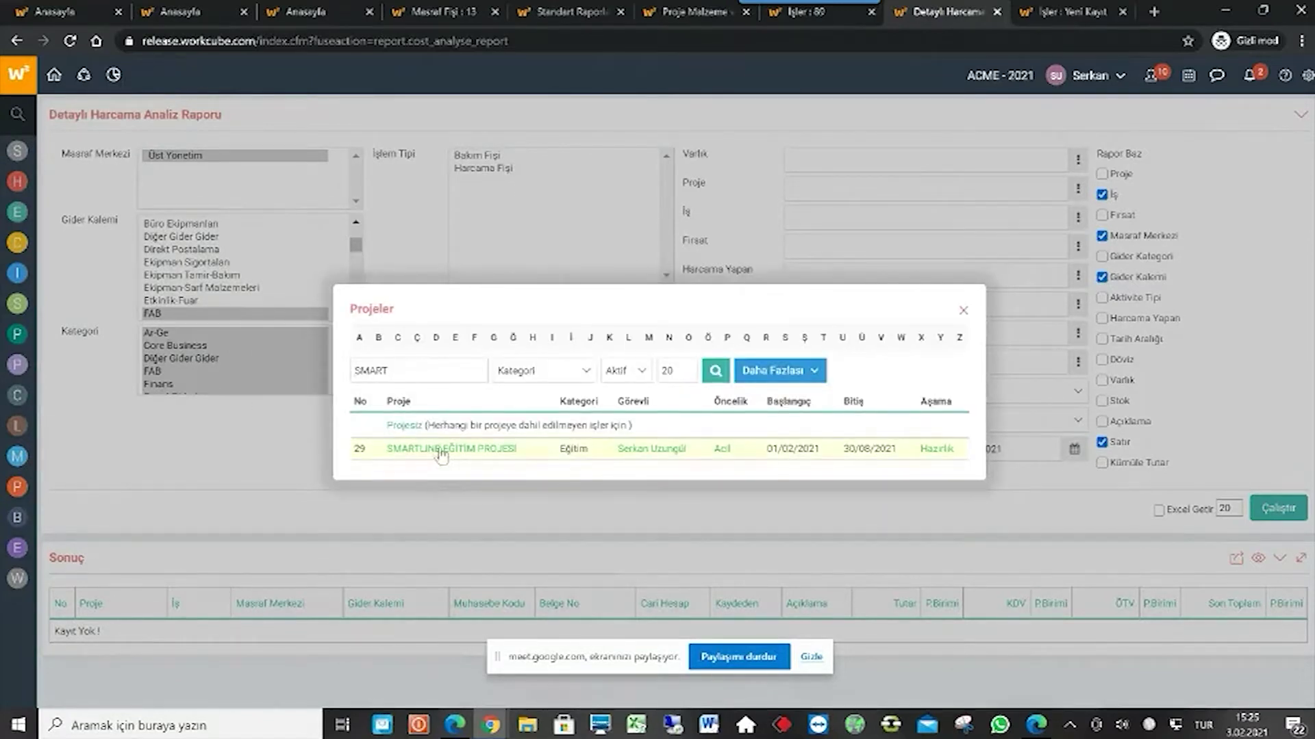
pyautogui.click(442, 450)
pyautogui.click(1278, 509)
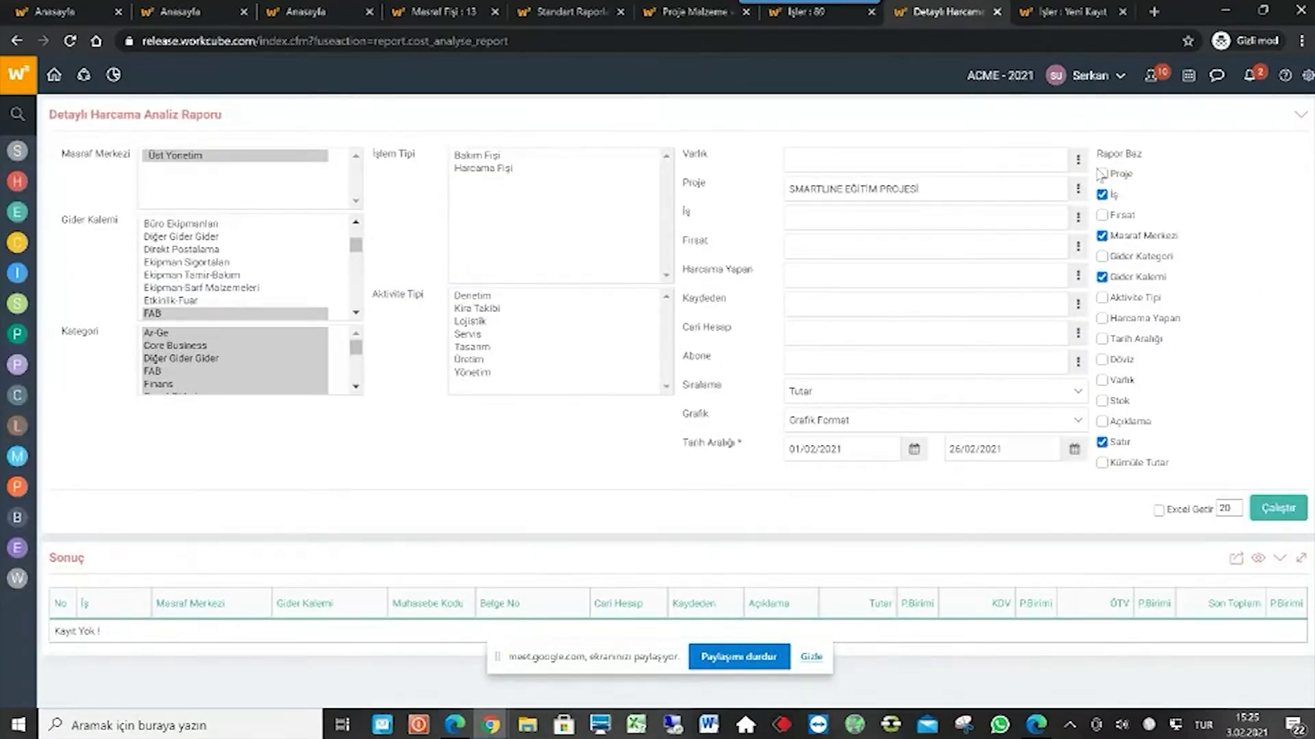
# Enable every remaining report base, from Proje and Fırsat through Kümüle Tutar, and run the report.
pyautogui.click(1102, 215)
pyautogui.click(1101, 256)
pyautogui.click(1101, 297)
pyautogui.click(1102, 318)
pyautogui.click(1101, 339)
pyautogui.click(1101, 360)
pyautogui.click(1102, 380)
pyautogui.click(1101, 401)
pyautogui.click(1102, 421)
pyautogui.click(1101, 463)
pyautogui.click(1286, 514)
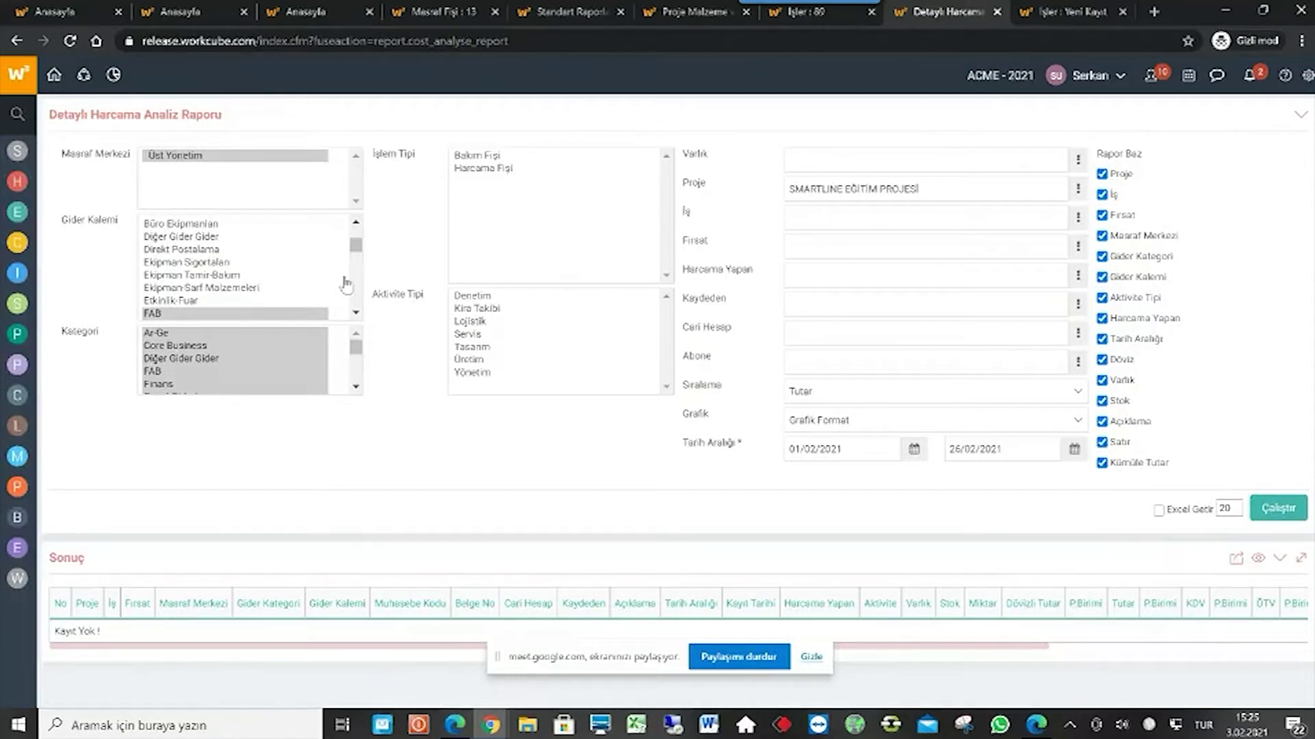
# Collapse the report criteria and open the Masraflar list from the expense slip page.
pyautogui.click(201, 120)
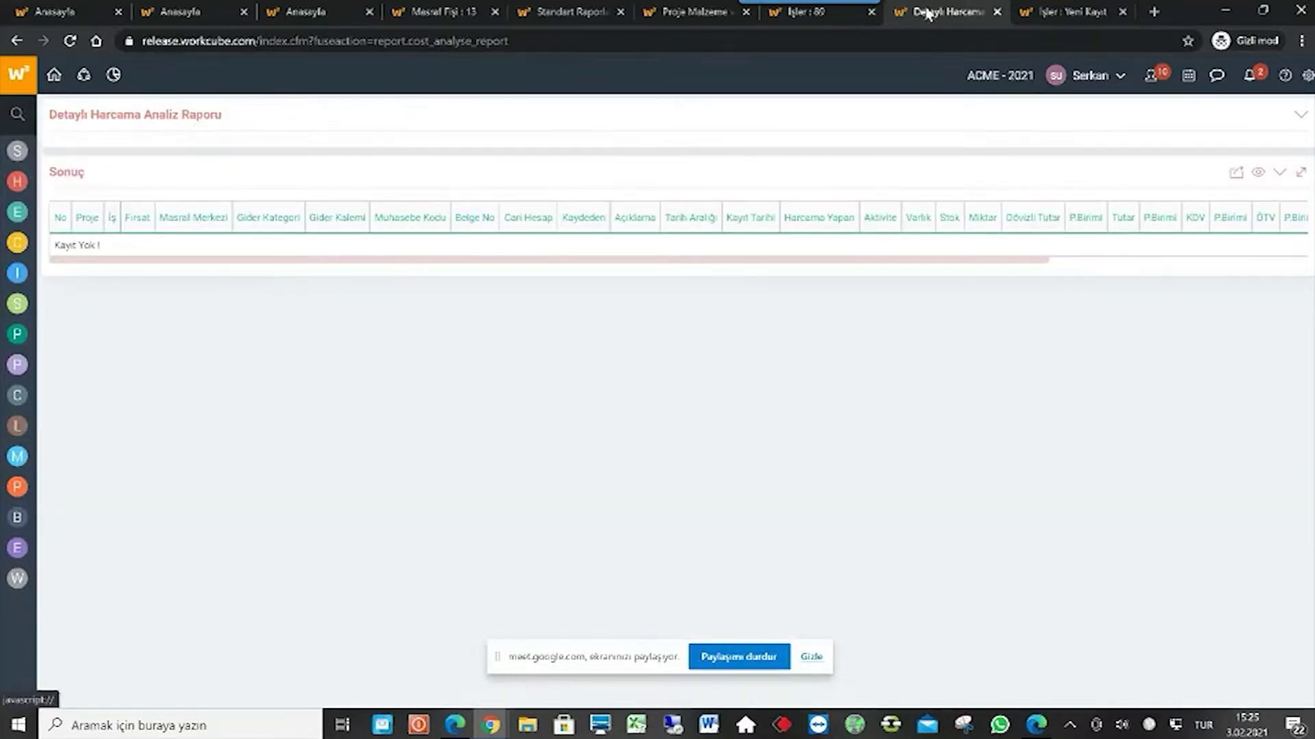
pyautogui.click(439, 15)
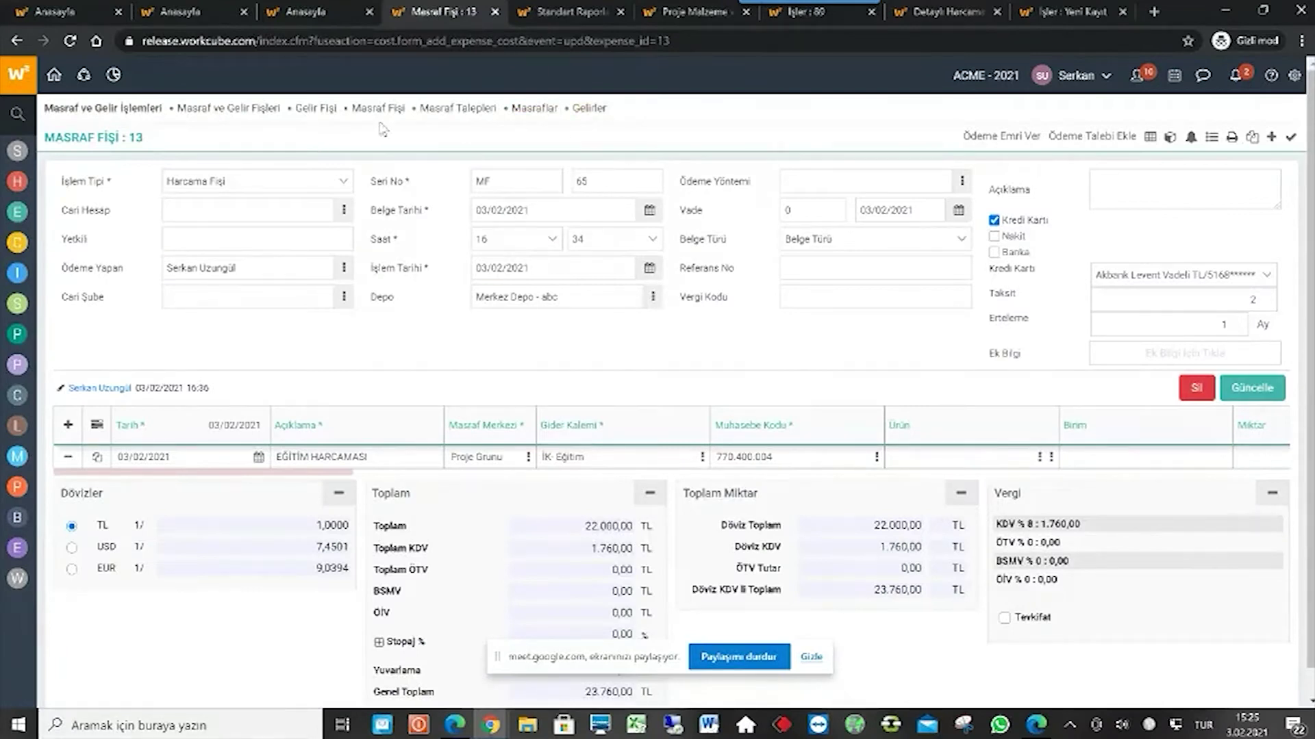
pyautogui.click(538, 110)
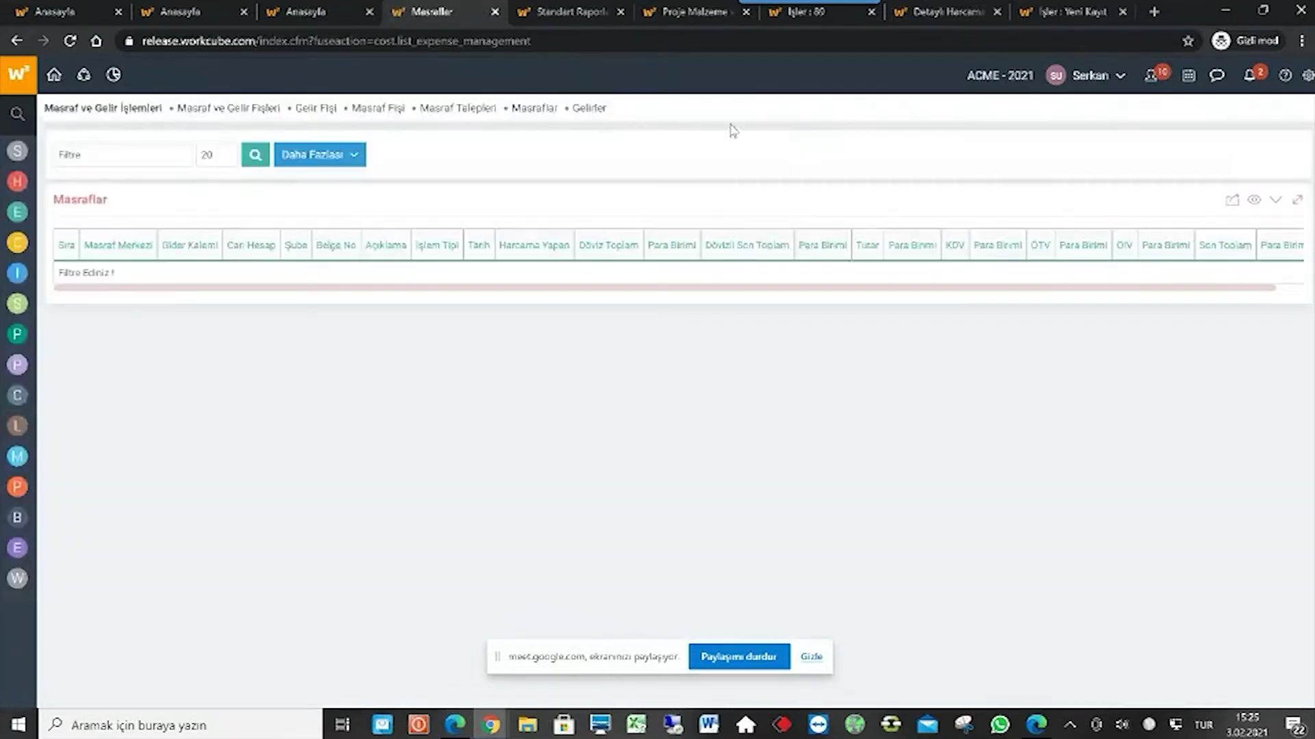
# Filter the expense list by the SMARTLINE EĞİTİM PROJESİ project, run the search and view the resulting columns through Son Toplam.
pyautogui.click(327, 156)
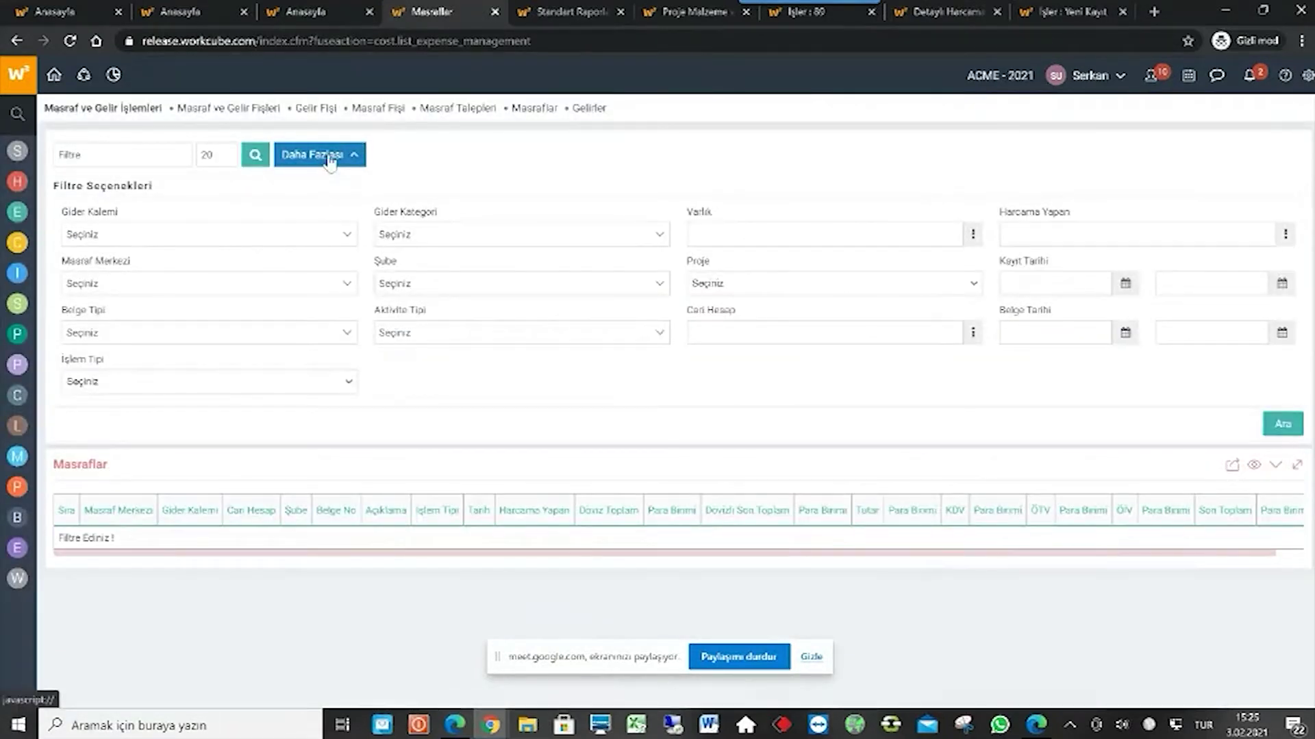
pyautogui.click(176, 236)
pyautogui.click(176, 239)
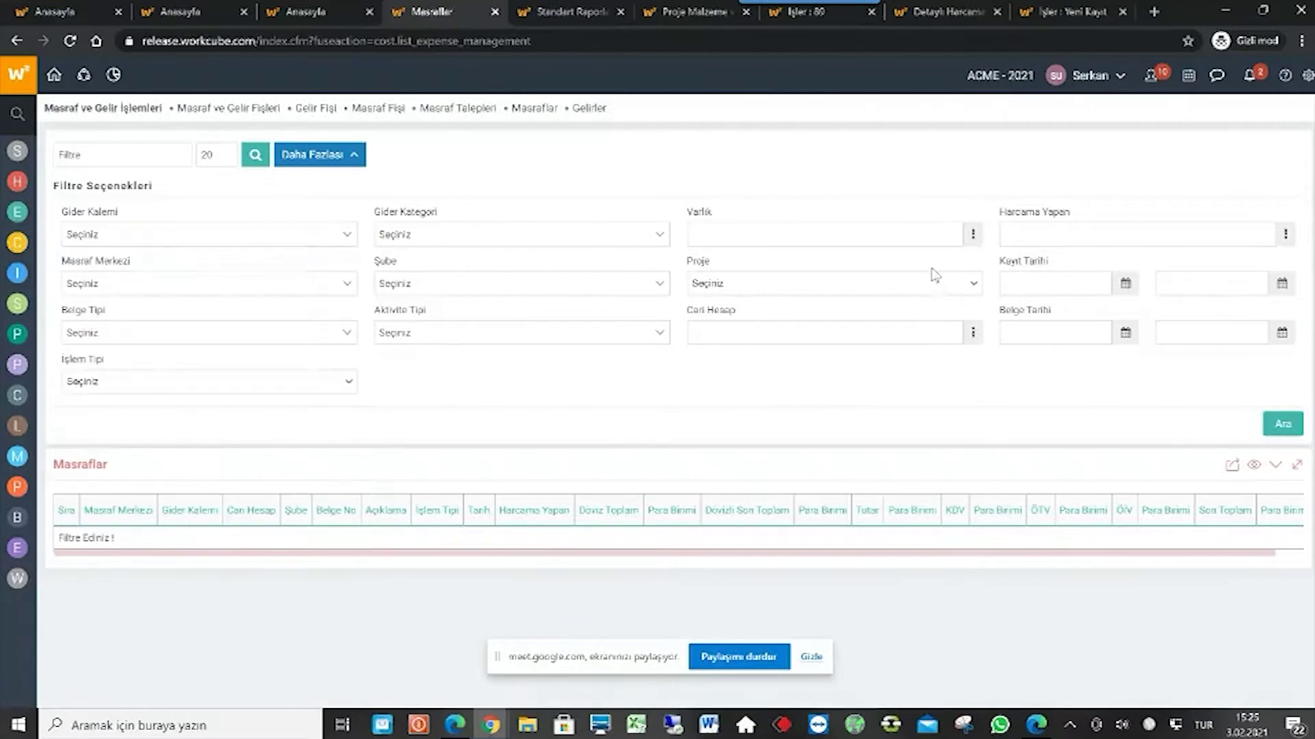
pyautogui.click(760, 293)
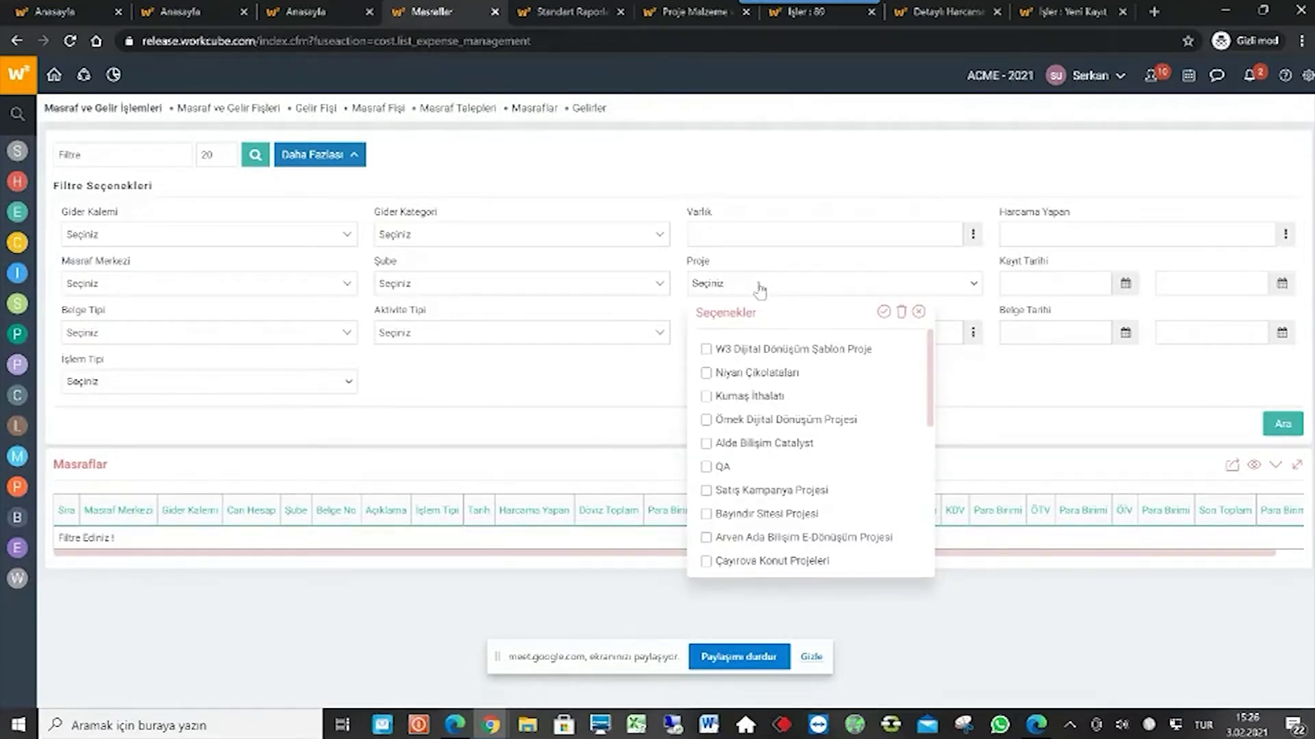
pyautogui.scroll(-5, 903, 463)
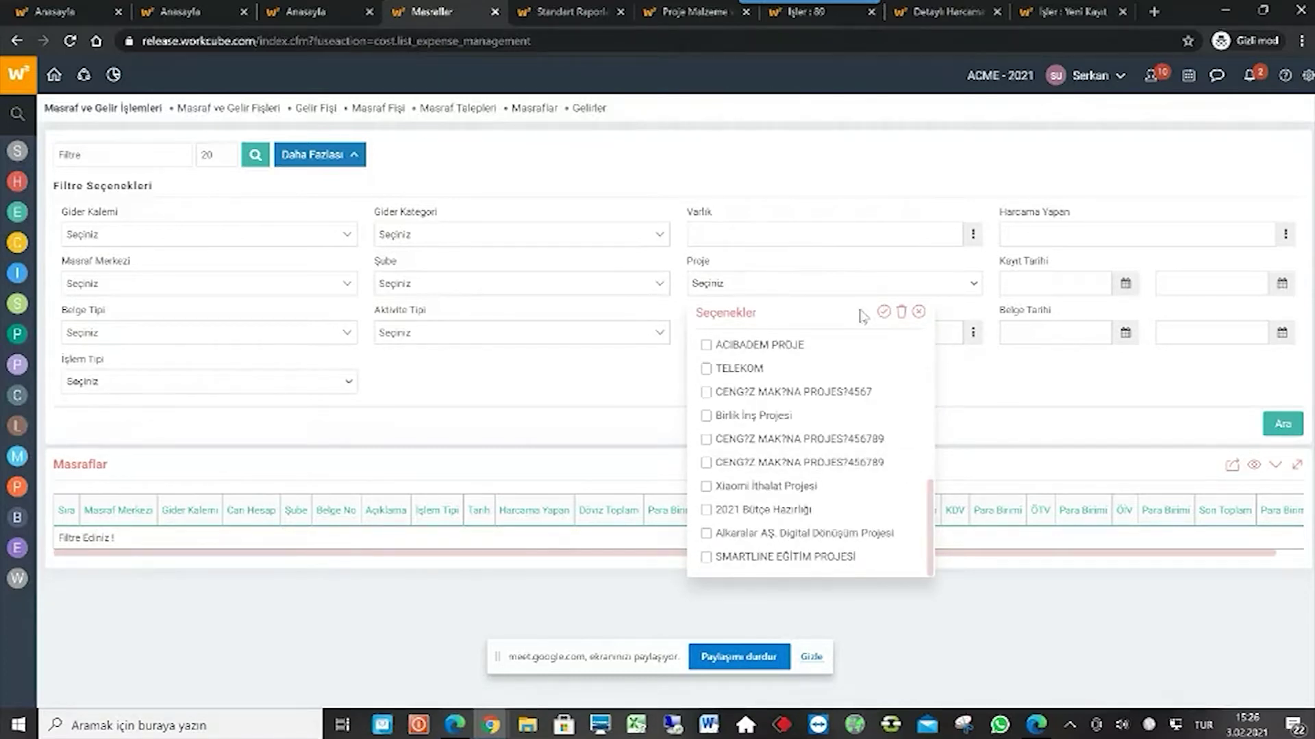
pyautogui.click(918, 313)
pyautogui.click(907, 287)
pyautogui.click(725, 557)
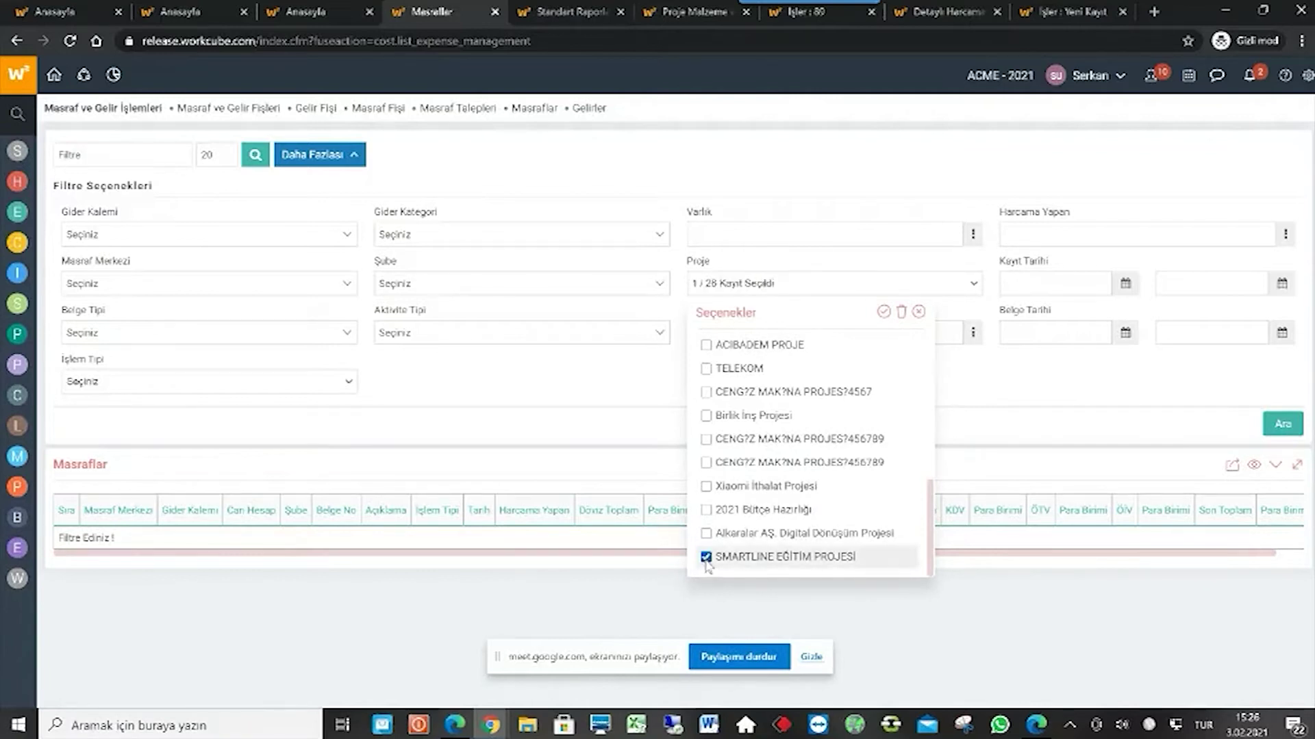
pyautogui.click(1278, 424)
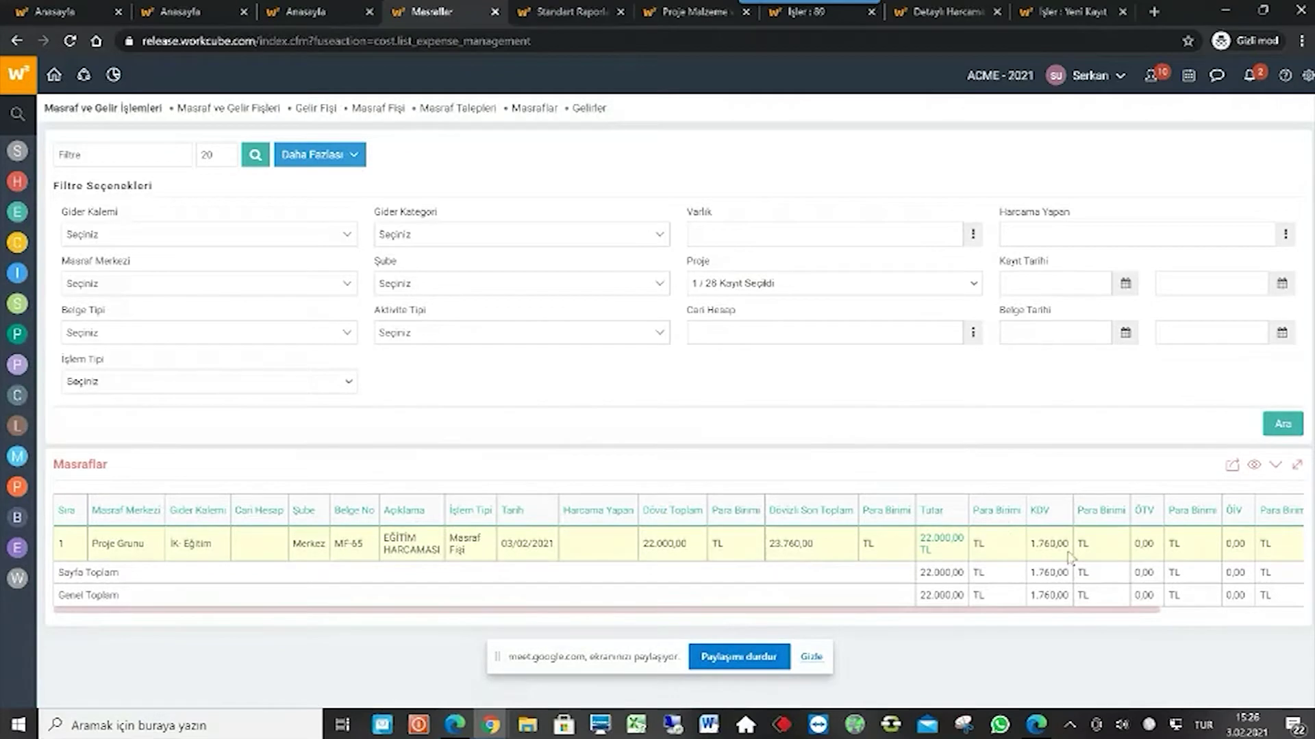
pyautogui.moveTo(1013, 611); pyautogui.dragTo(1260, 613)
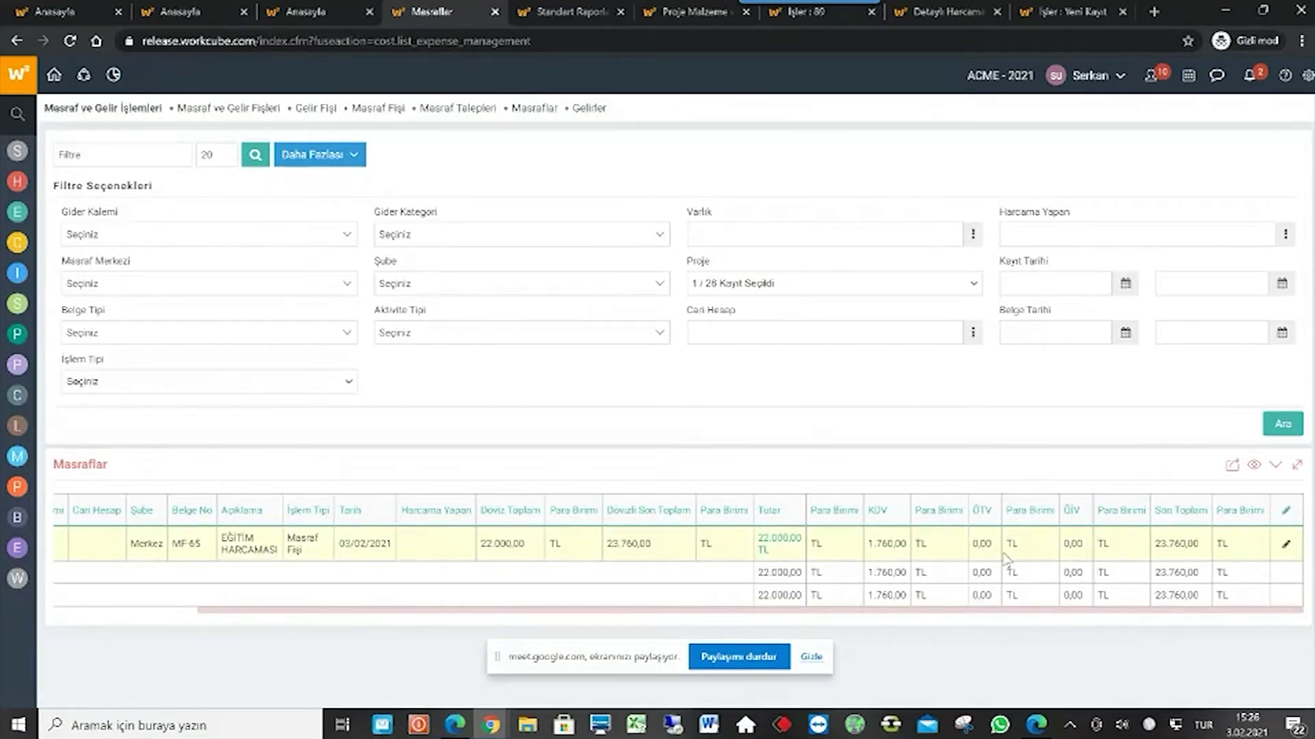
# Leave the expense list for the browser tab holding the detailed expense analysis report and load the release.workcube.com home page there.
pyautogui.moveTo(469, 610); pyautogui.dragTo(192, 614)
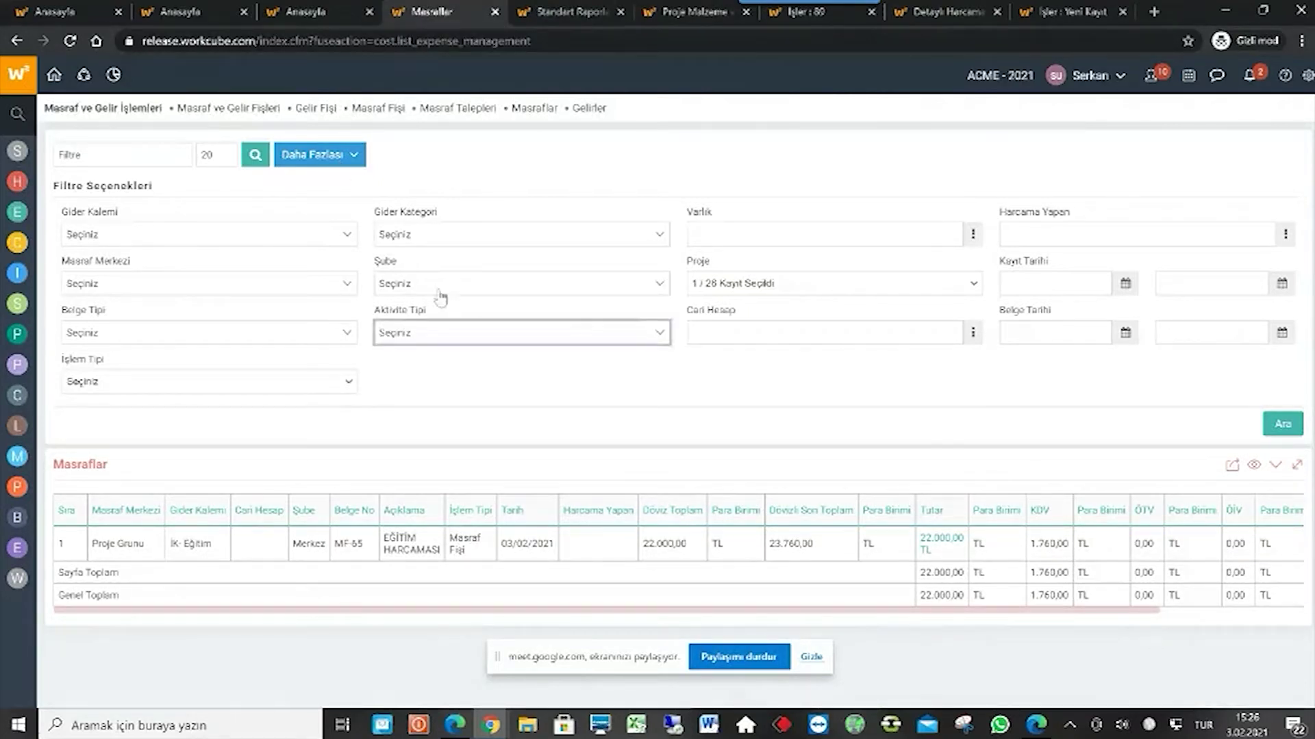
pyautogui.click(945, 11)
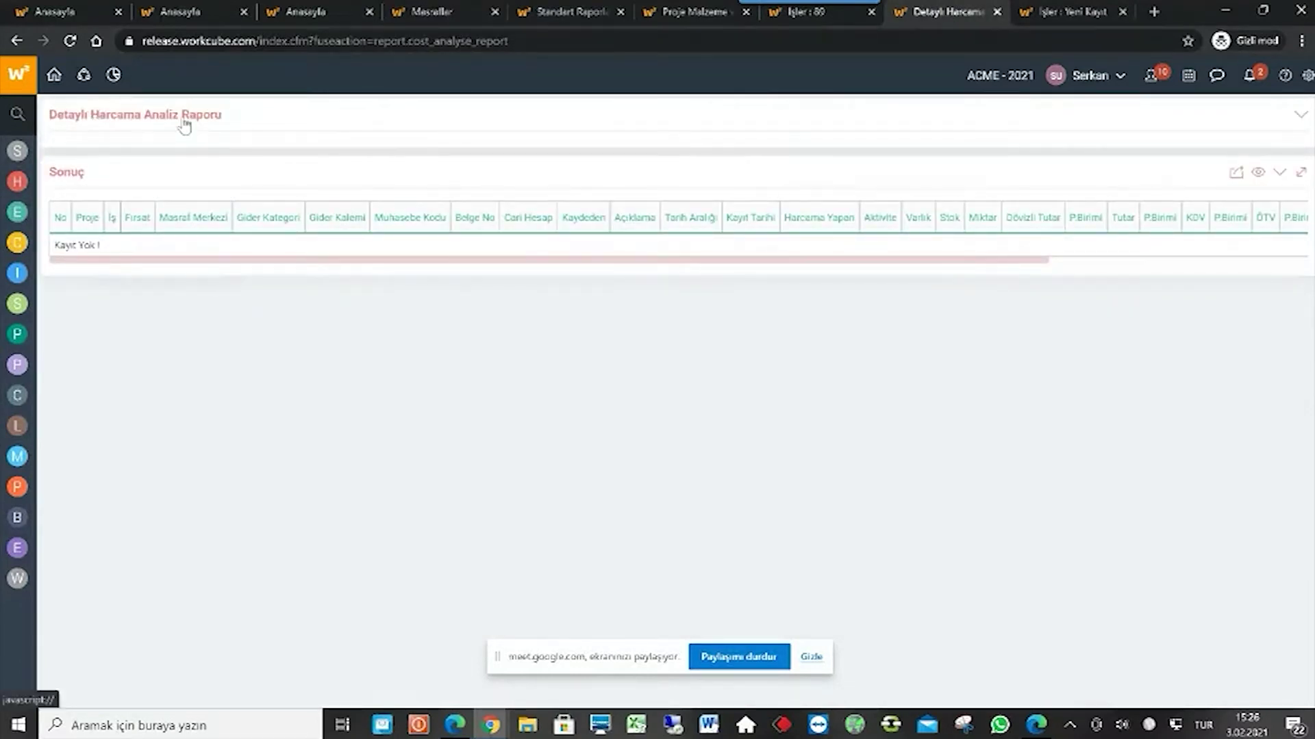
pyautogui.click(17, 41)
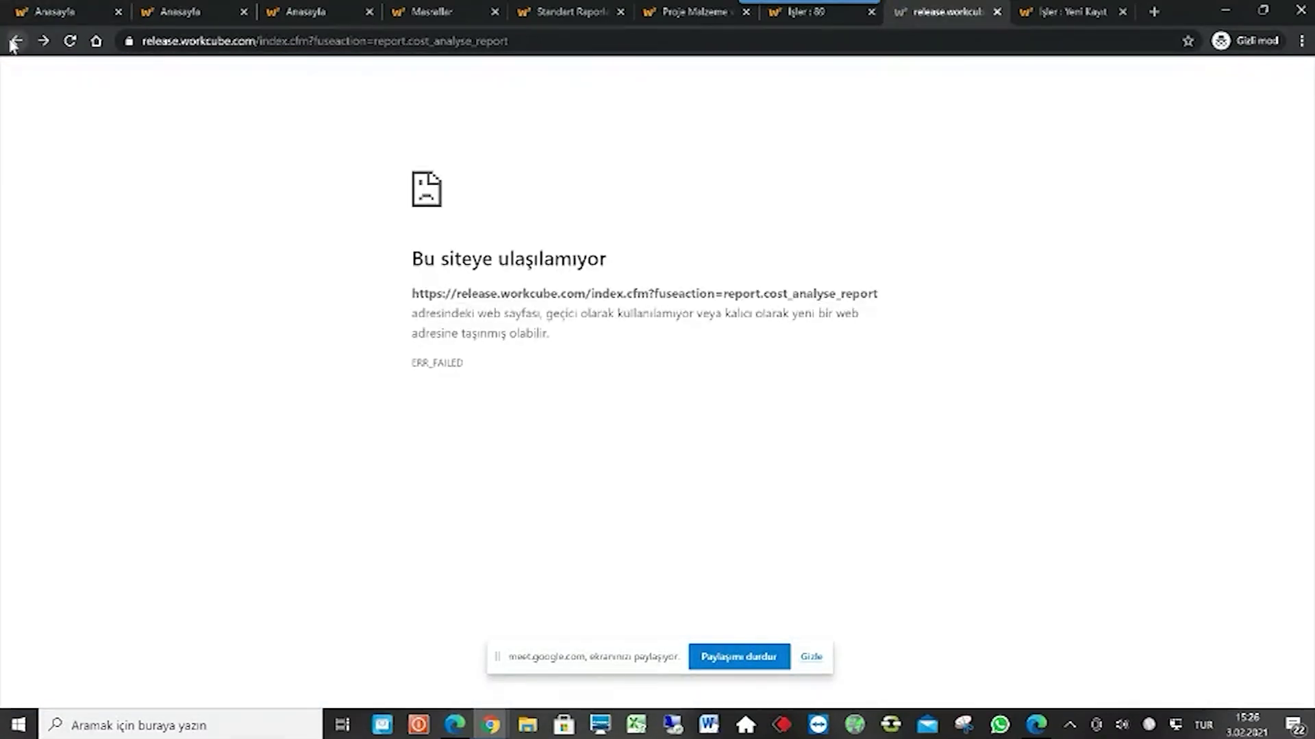
pyautogui.click(826, 39)
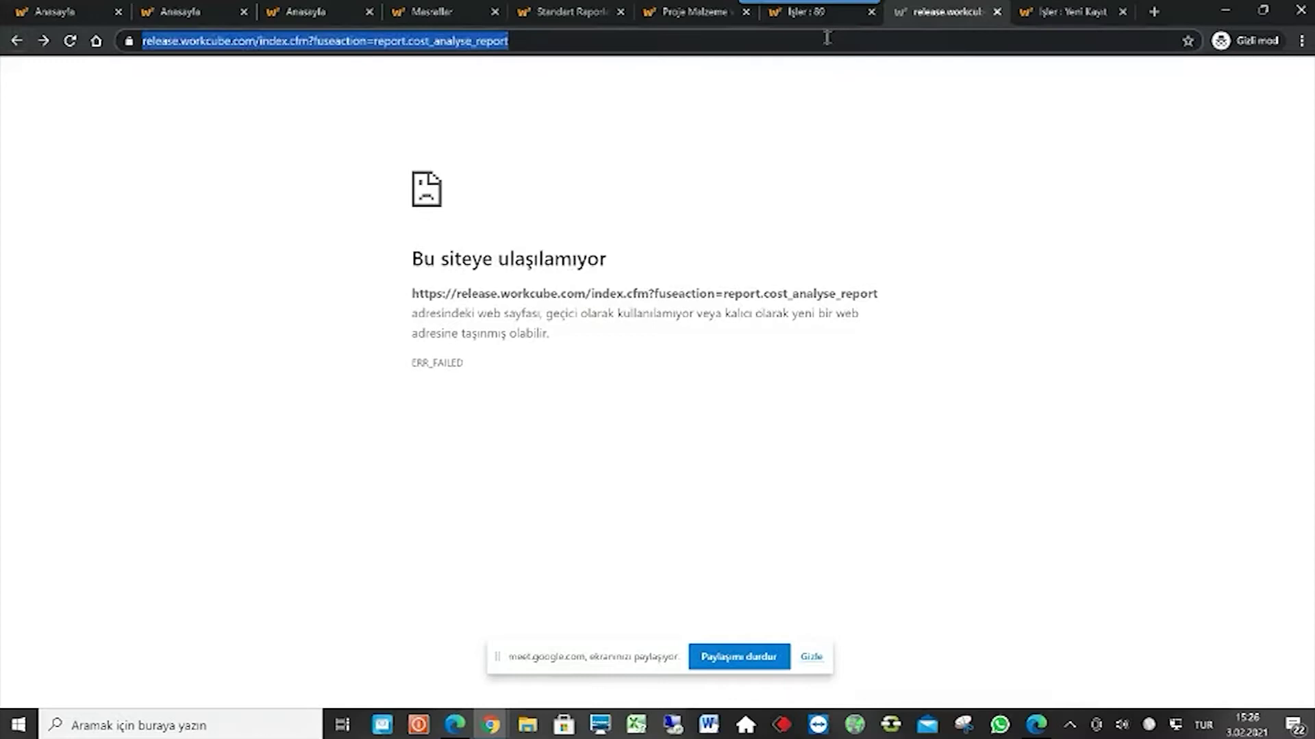
pyautogui.write('RELA')
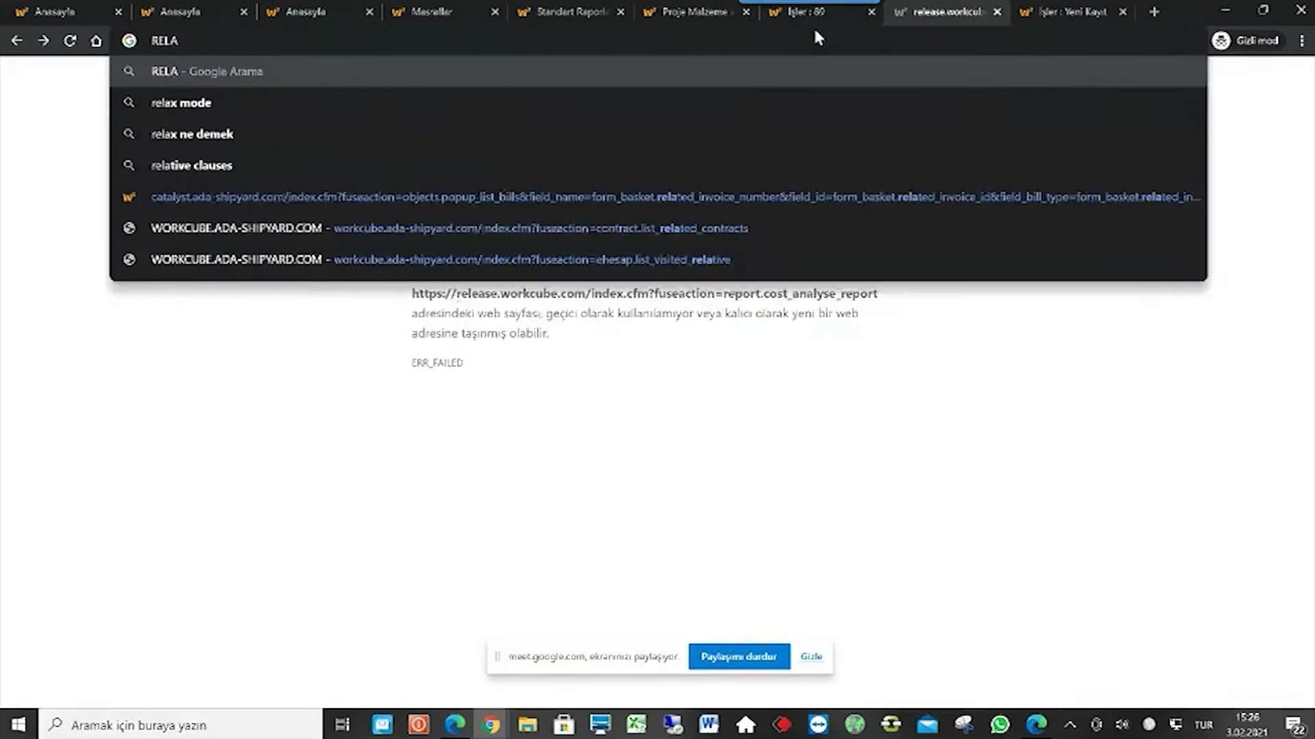
pyautogui.press('BackSpace')
pyautogui.write('ESA')
pyautogui.press('BackSpace')
pyautogui.press('BackSpace')
pyautogui.press('BackSpace')
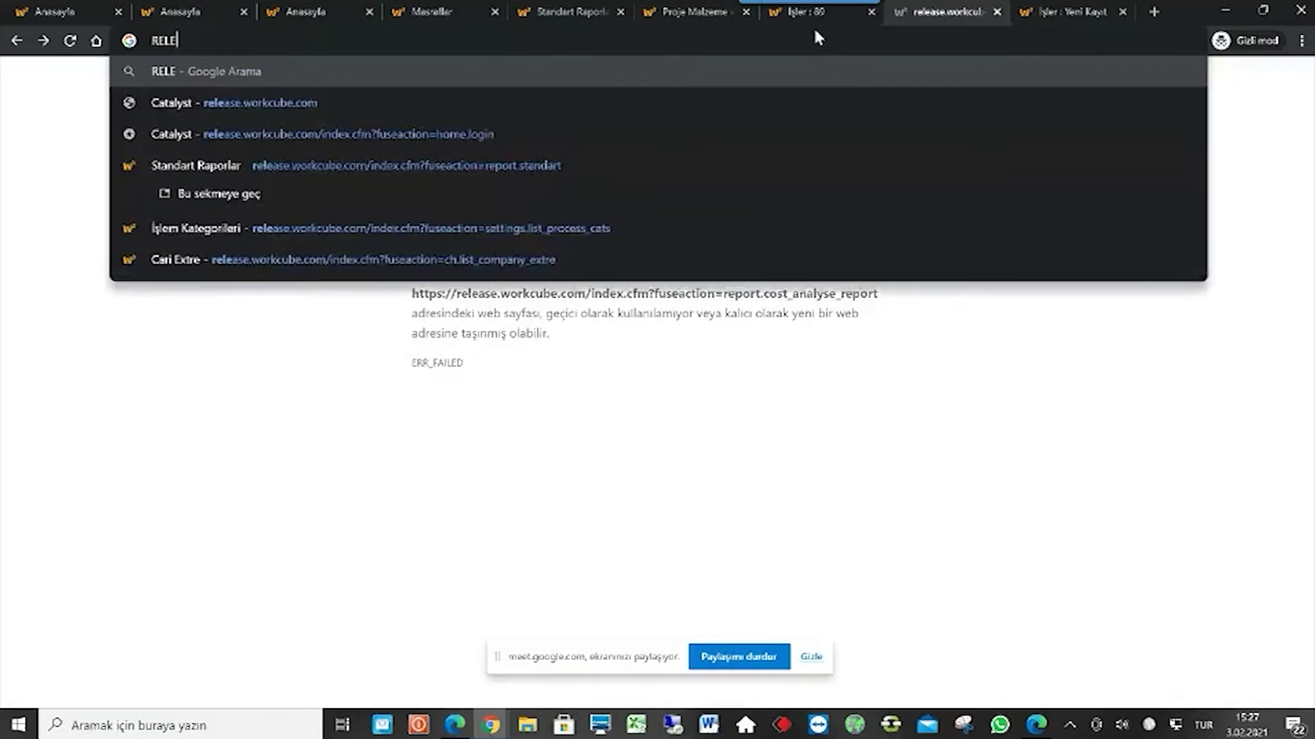
pyautogui.click(815, 255)
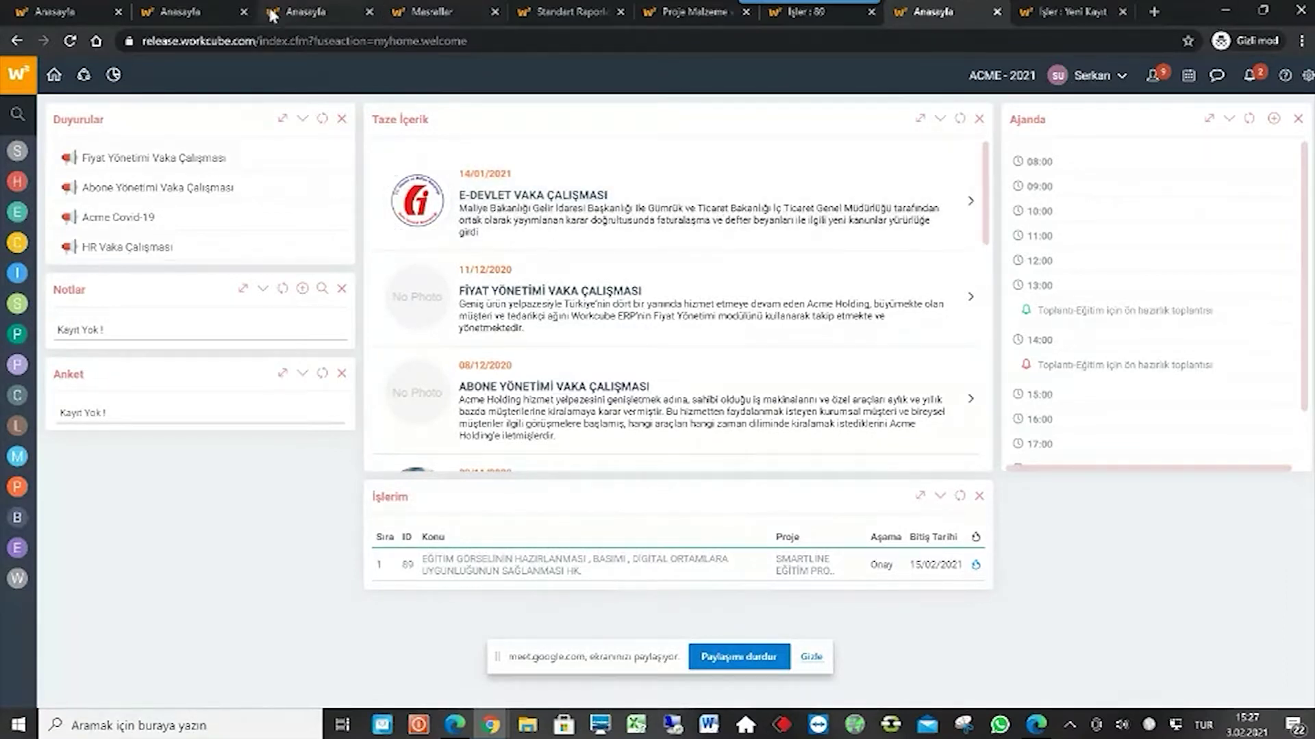
# Search the module menu for PROJE and open the Projeler list.
pyautogui.click(17, 113)
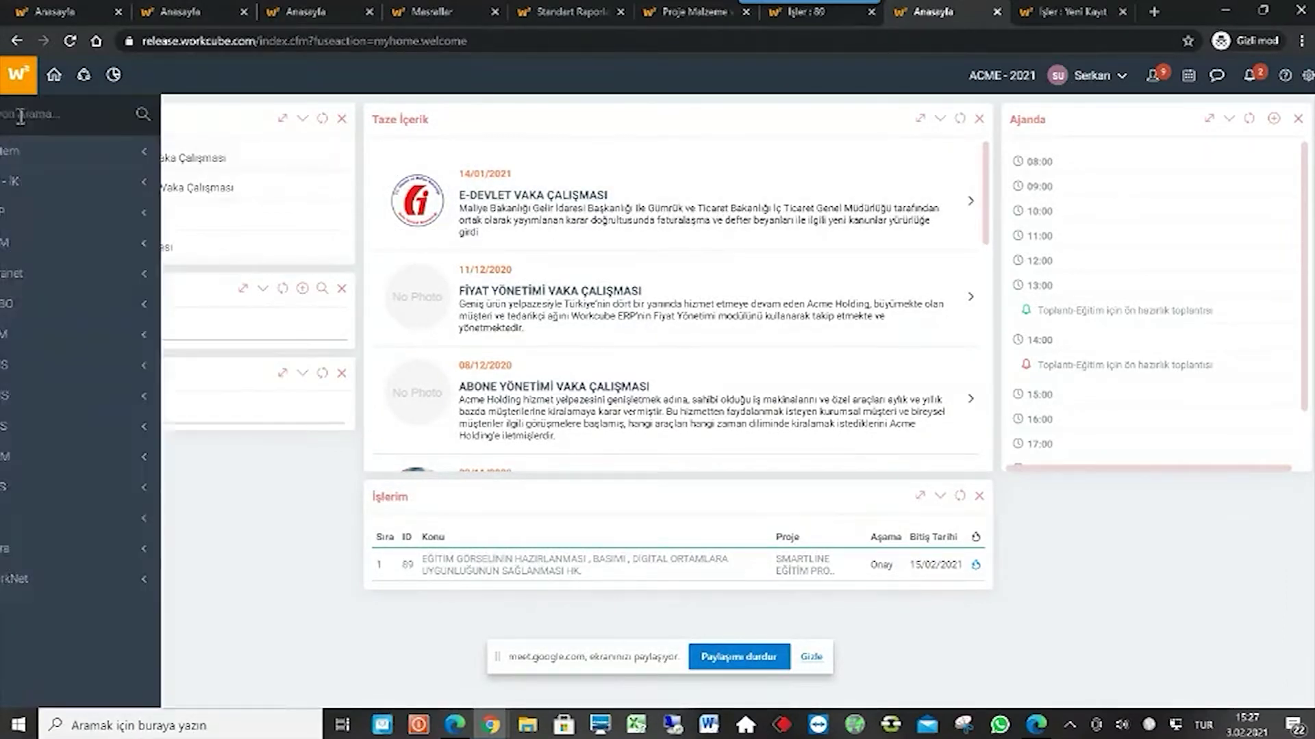
pyautogui.write('PROJE')
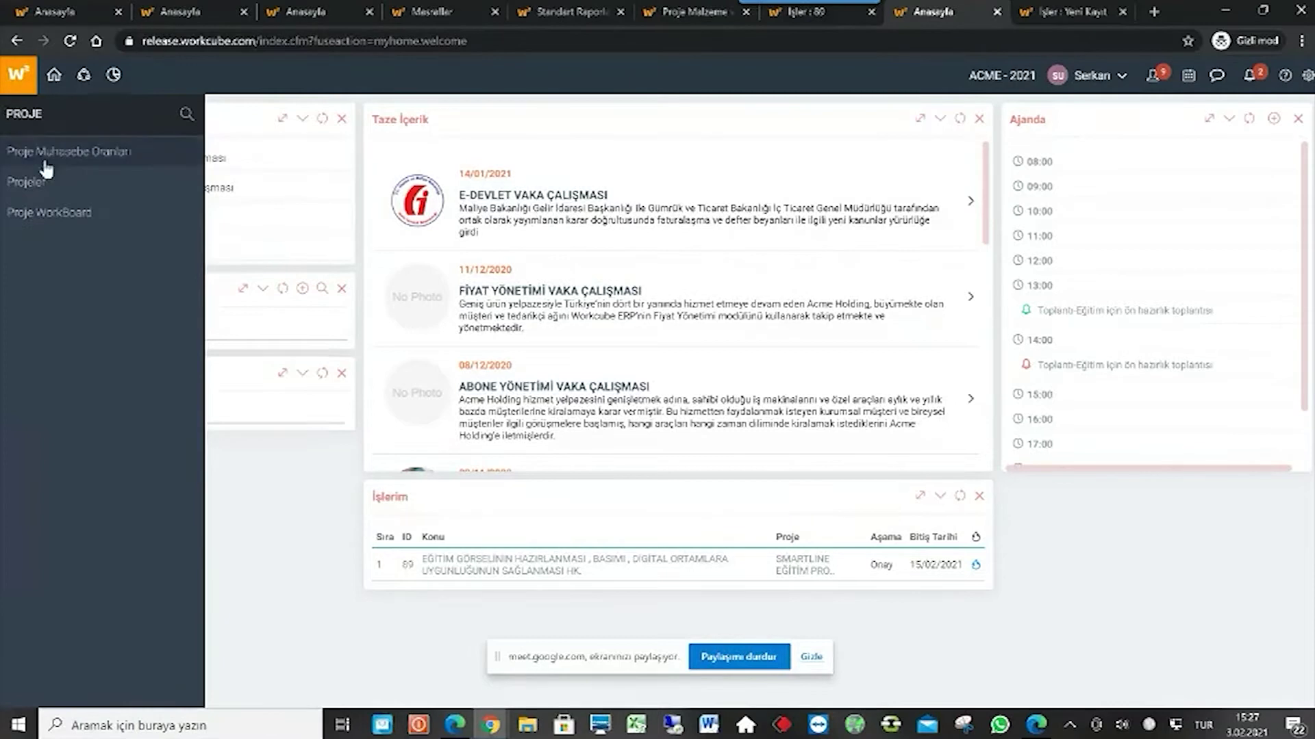
pyautogui.click(31, 187)
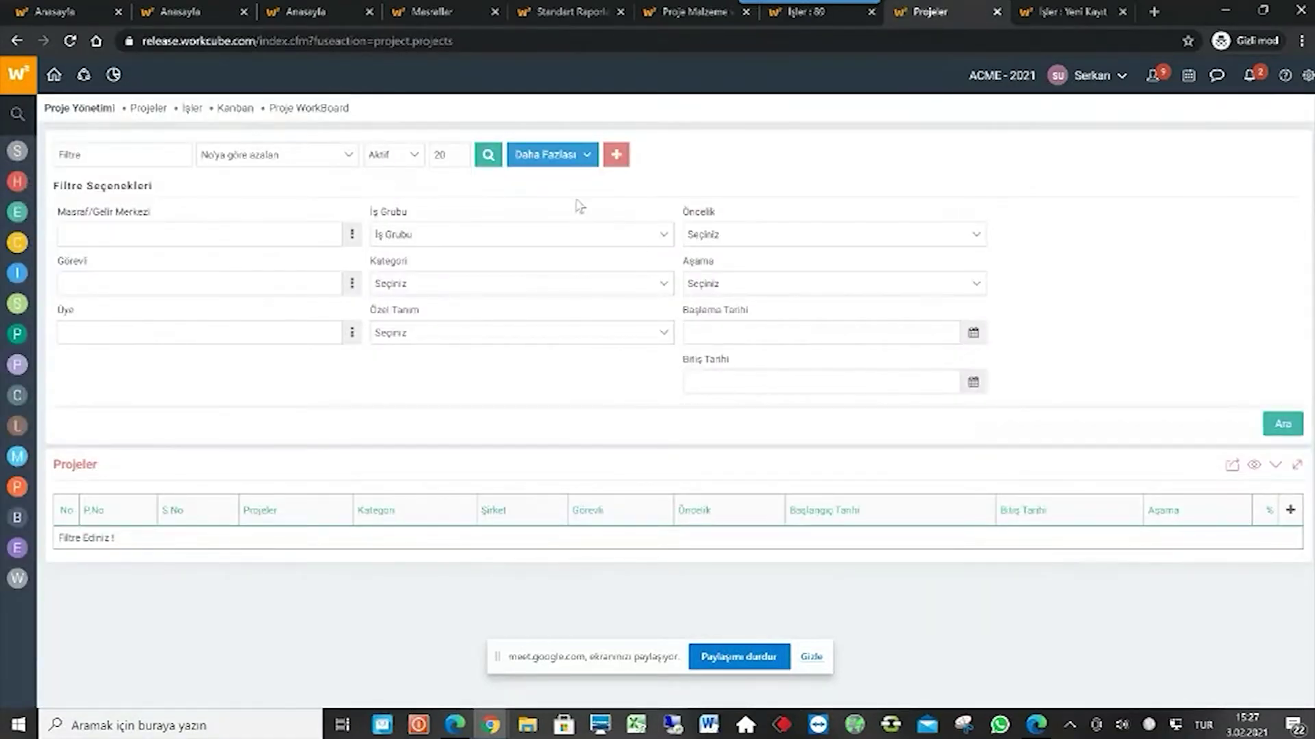
# Filter the project list by SMARTL and open the SMARTLINE EĞİTİM PROJESİ record.
pyautogui.click(91, 152)
pyautogui.write('SM')
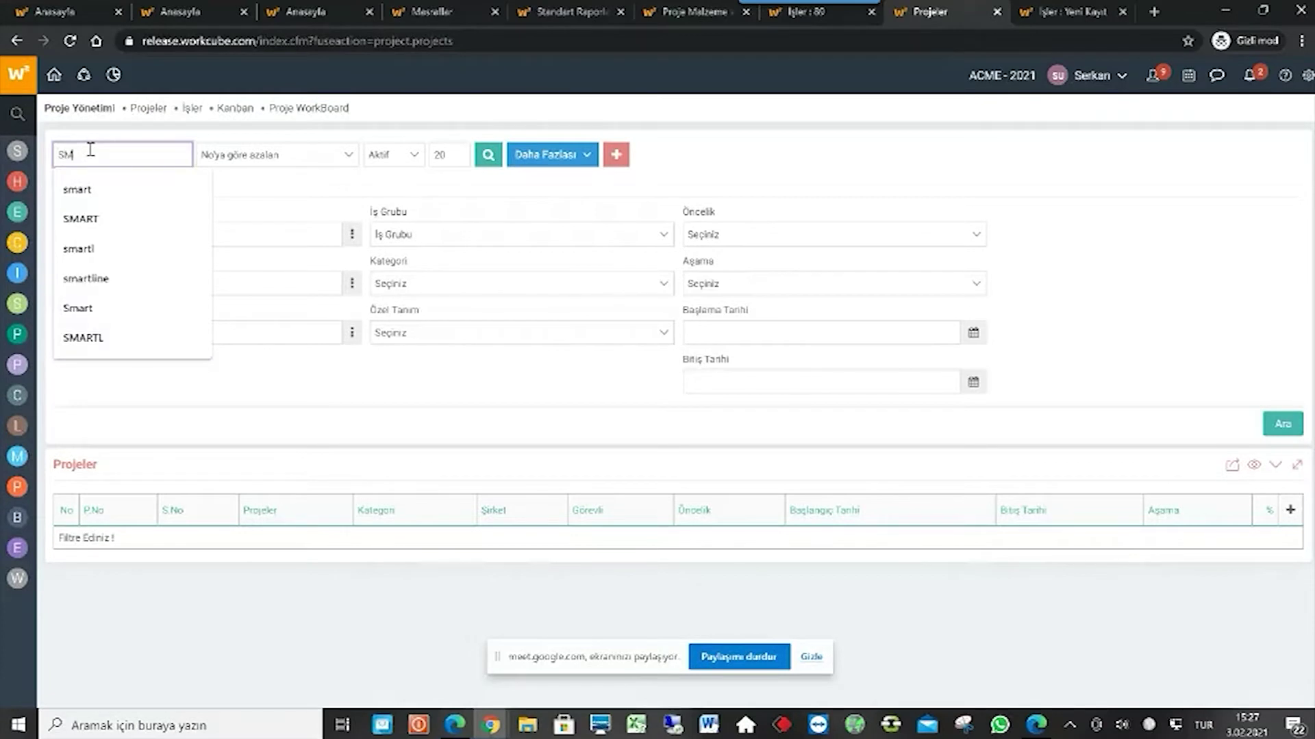
pyautogui.press('Down')
pyautogui.press('Down')
pyautogui.press('Down')
pyautogui.press('Down')
pyautogui.press('Down')
pyautogui.press('Down')
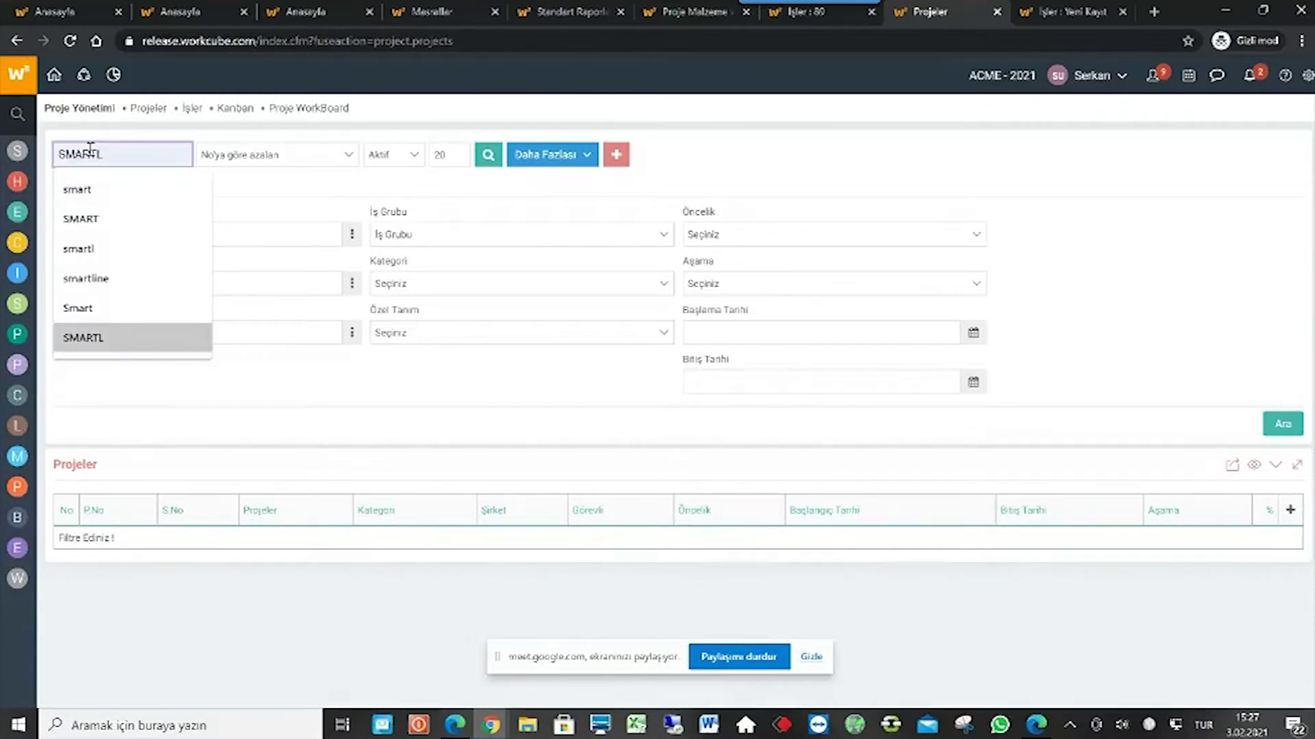
pyautogui.press('Return')
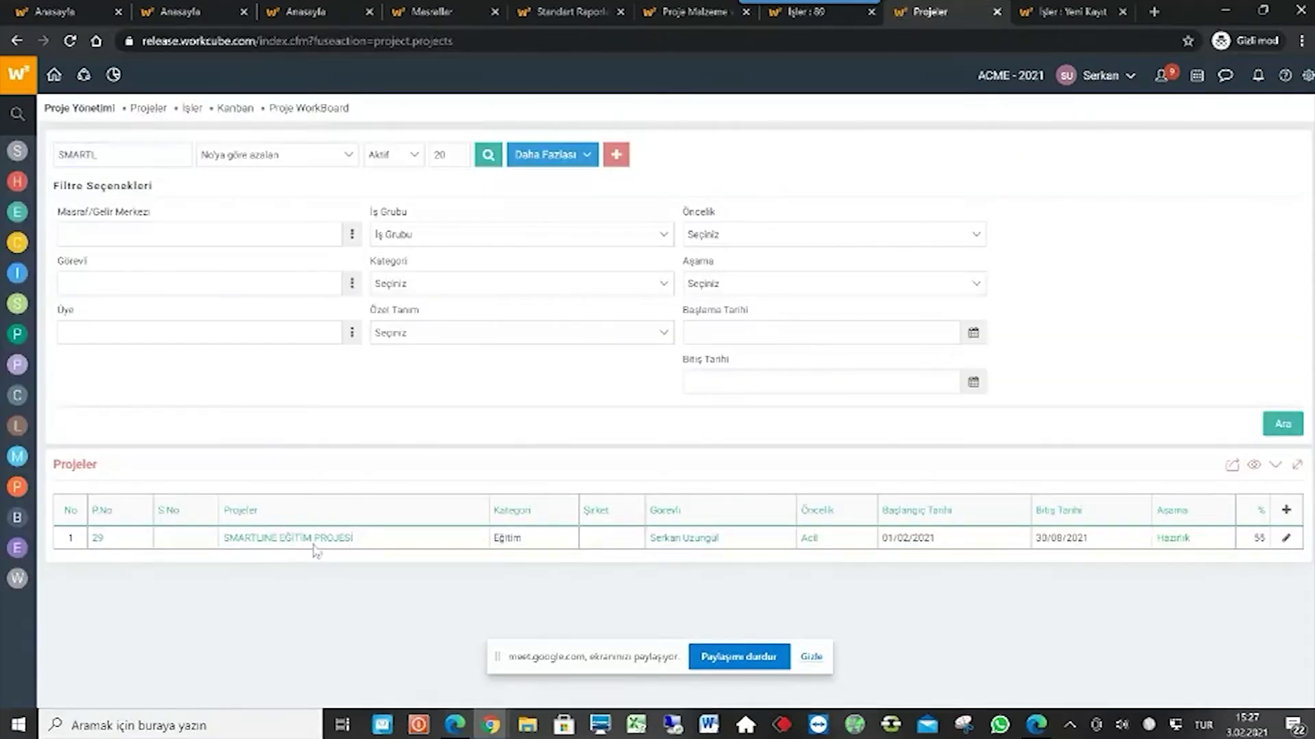
pyautogui.click(314, 541)
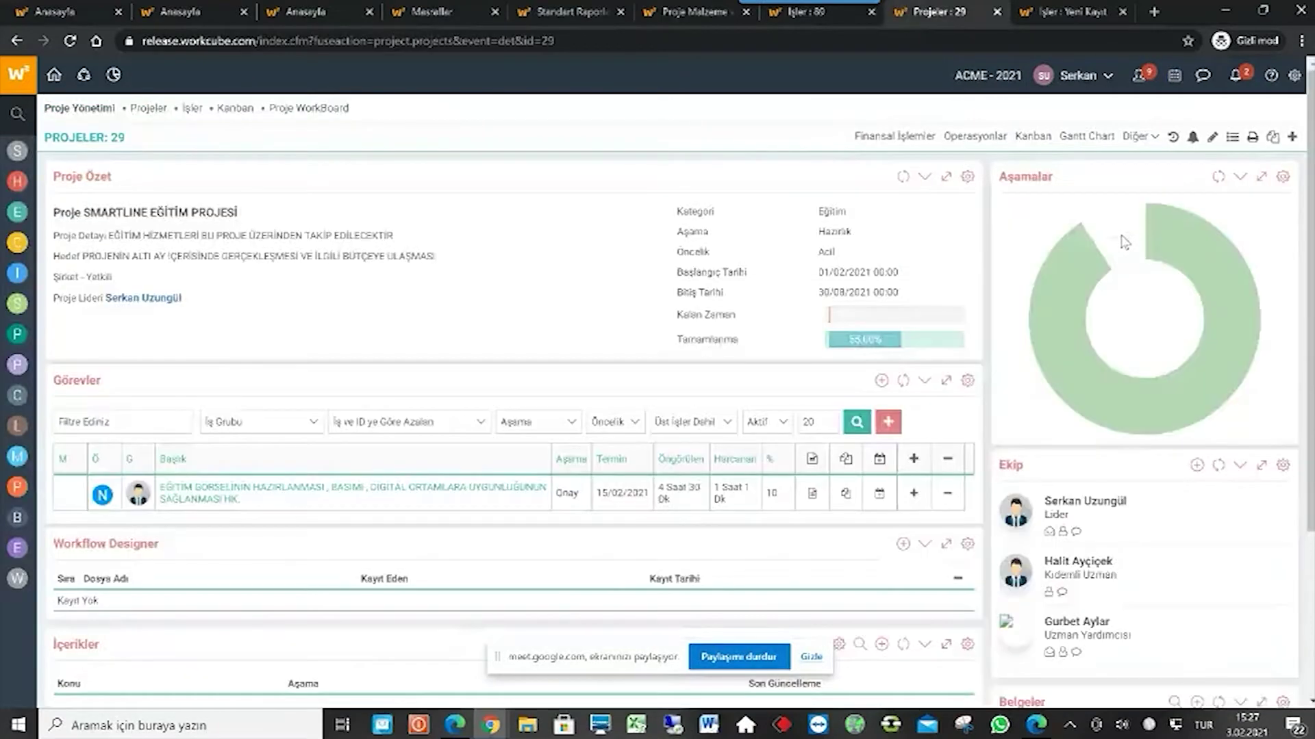
# Open the project's Zaman Harcama Raporu and review its project filter and the first employee's result row.
pyautogui.click(1139, 136)
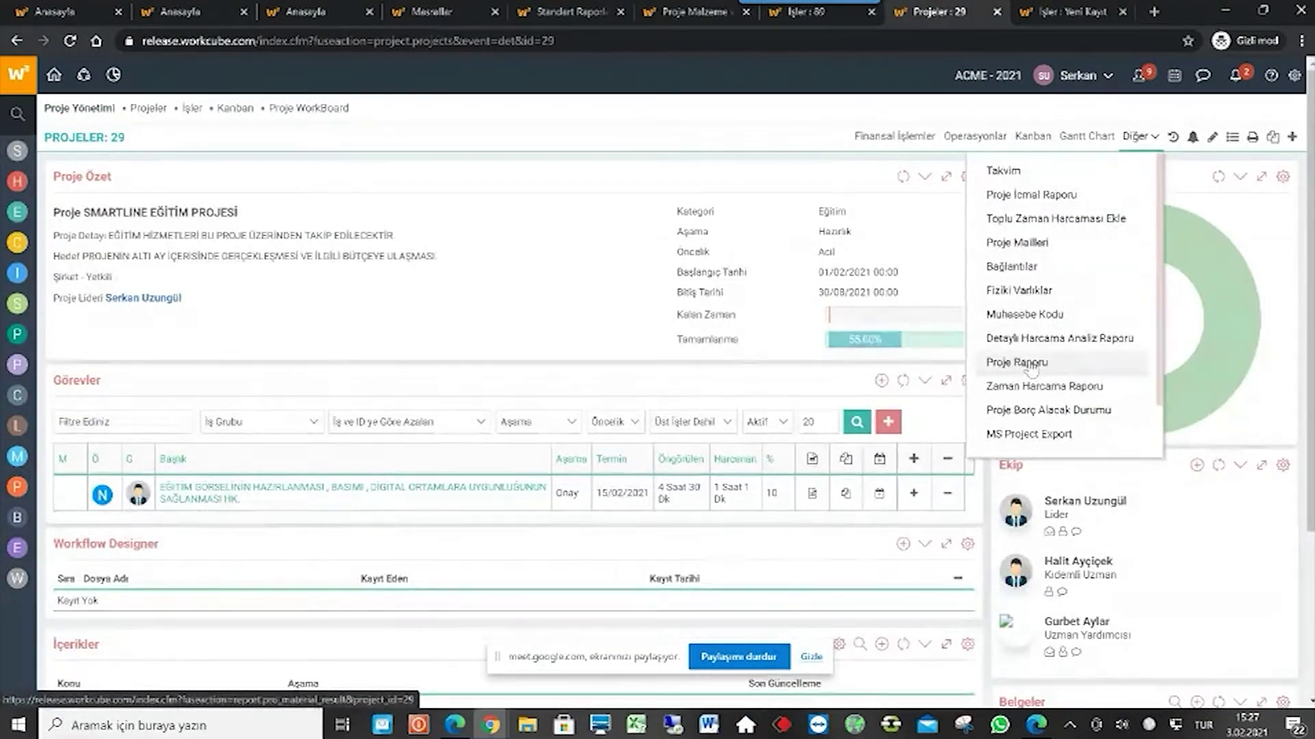
pyautogui.click(1101, 389)
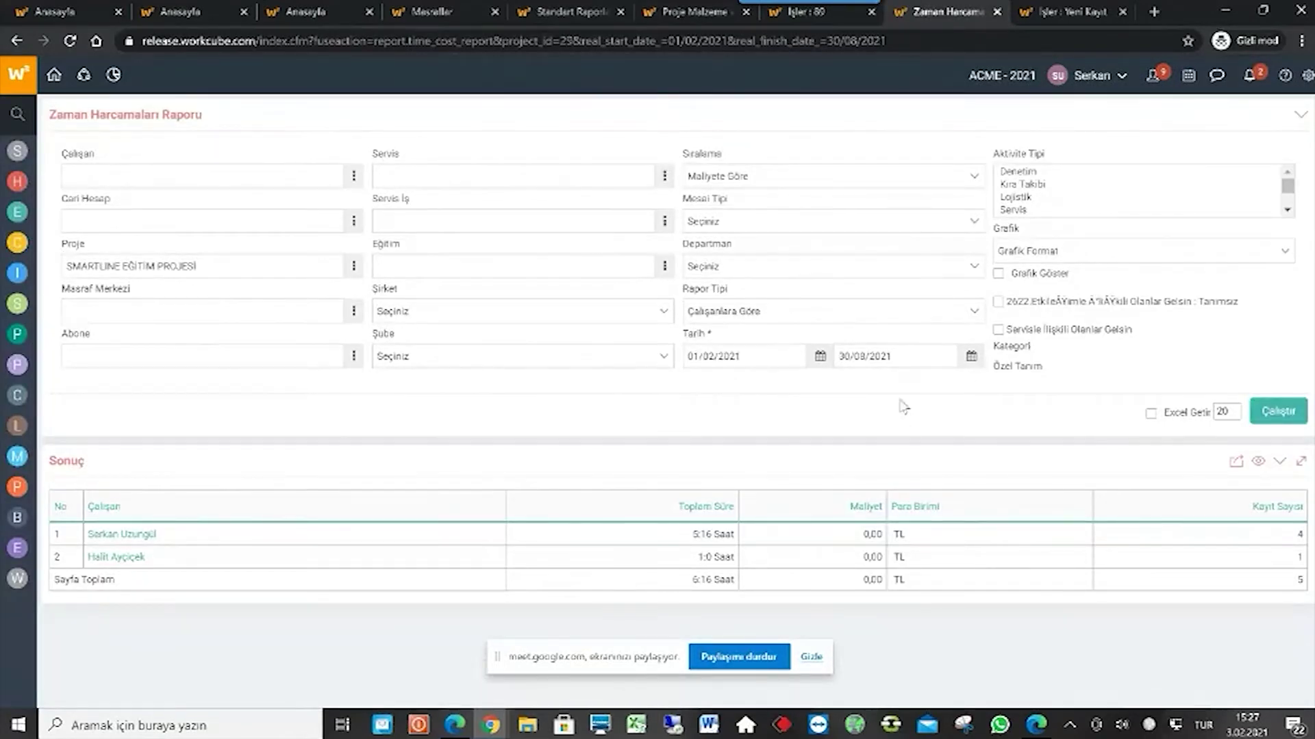
pyautogui.tripleClick(145, 268)
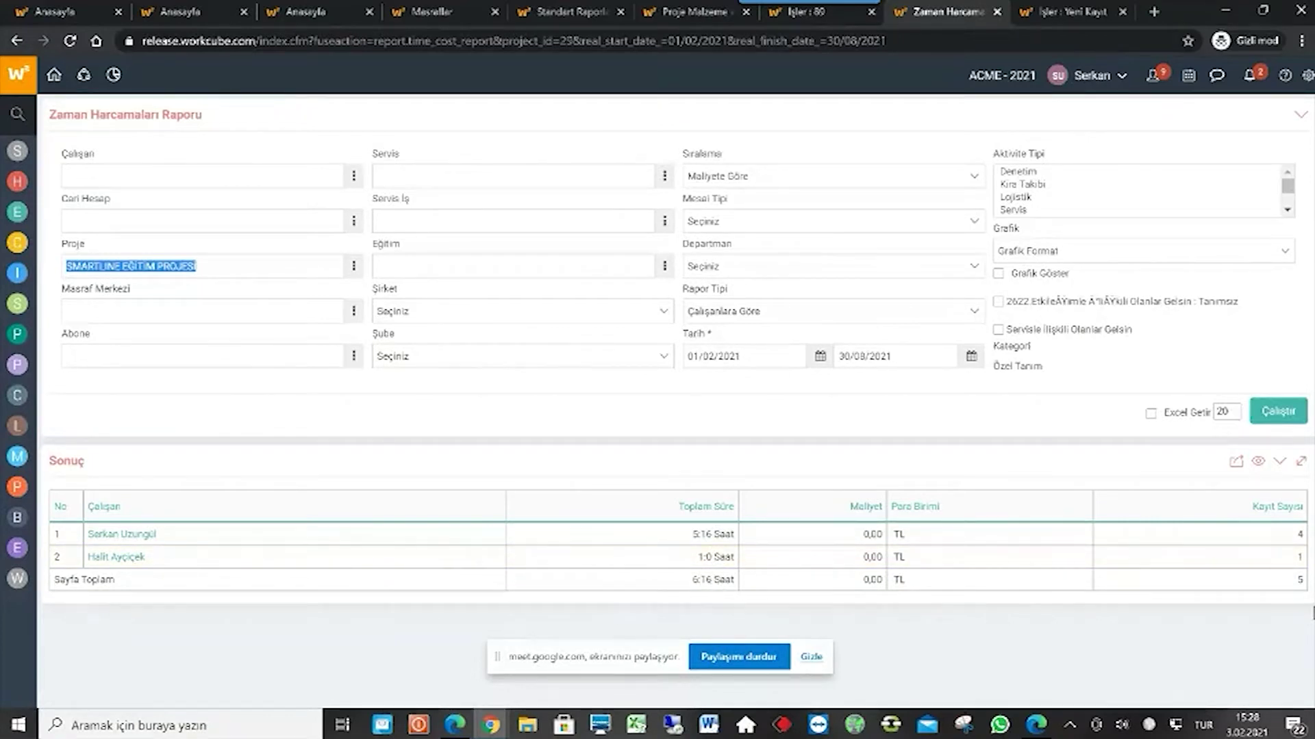
pyautogui.moveTo(1300, 534); pyautogui.dragTo(690, 544)
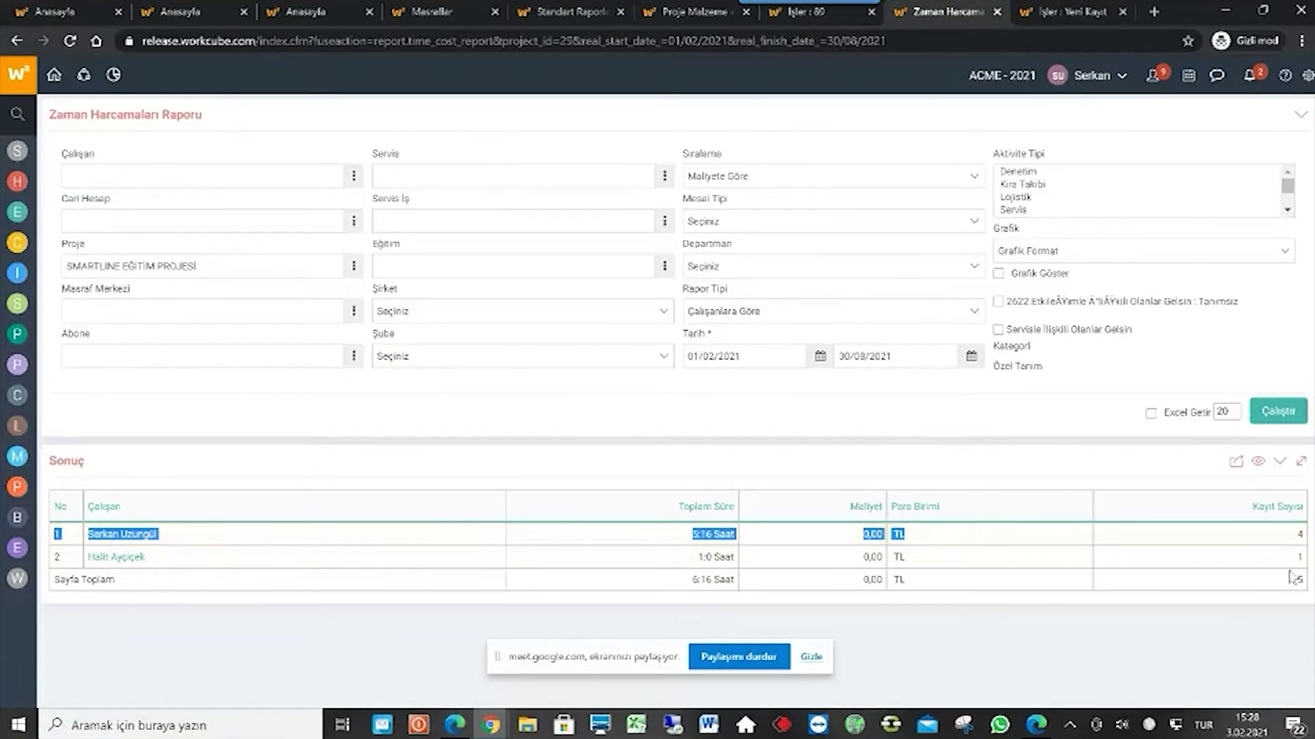
pyautogui.click(819, 419)
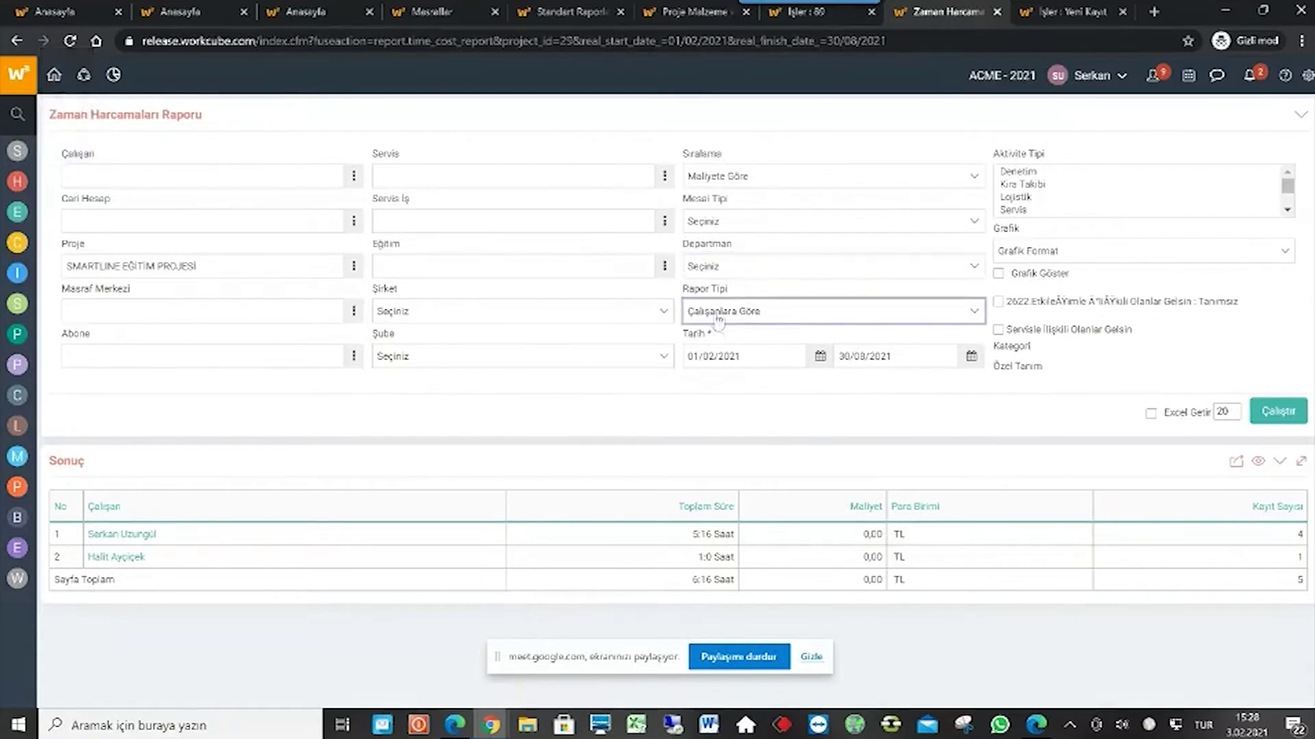
# Run the time expenditure report with report type İşlere Göre and review the total time of each task and the page total.
pyautogui.moveTo(729, 291)
pyautogui.mouseDown()
pyautogui.moveTo(682, 292)
pyautogui.moveTo(732, 293)
pyautogui.mouseUp()
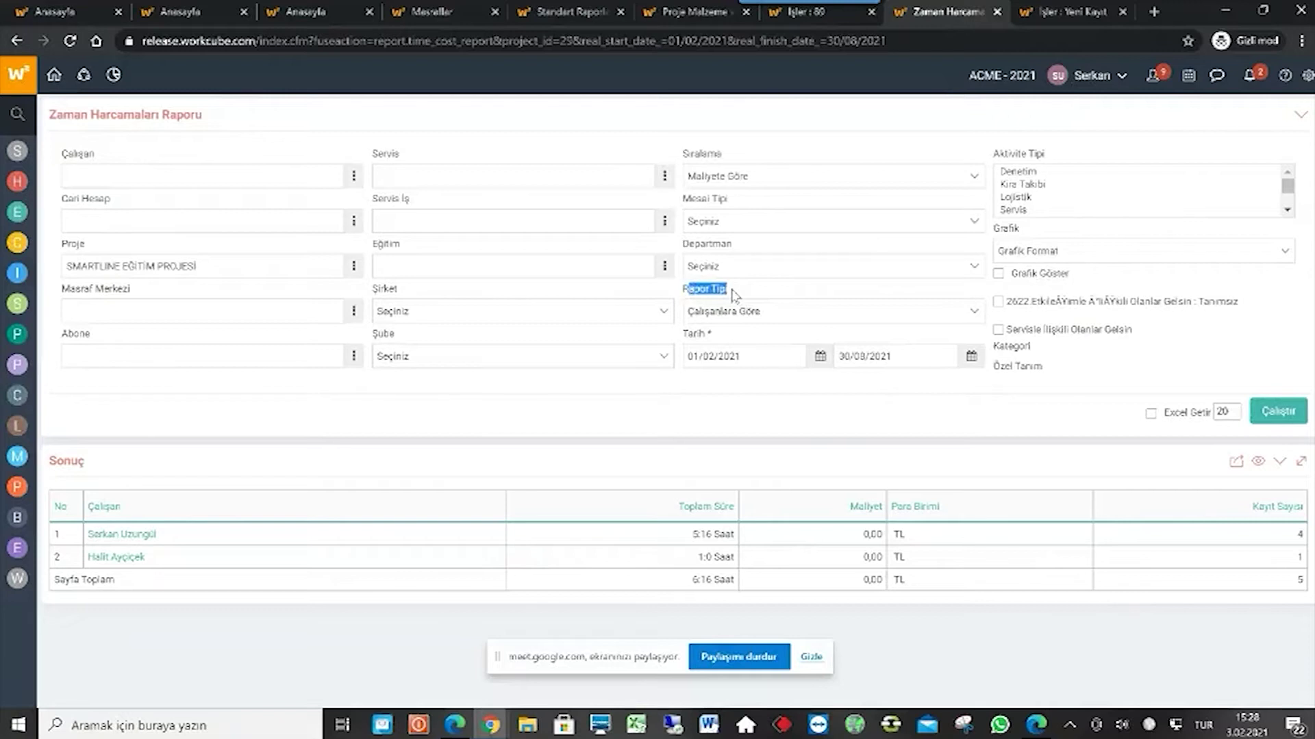
pyautogui.click(792, 313)
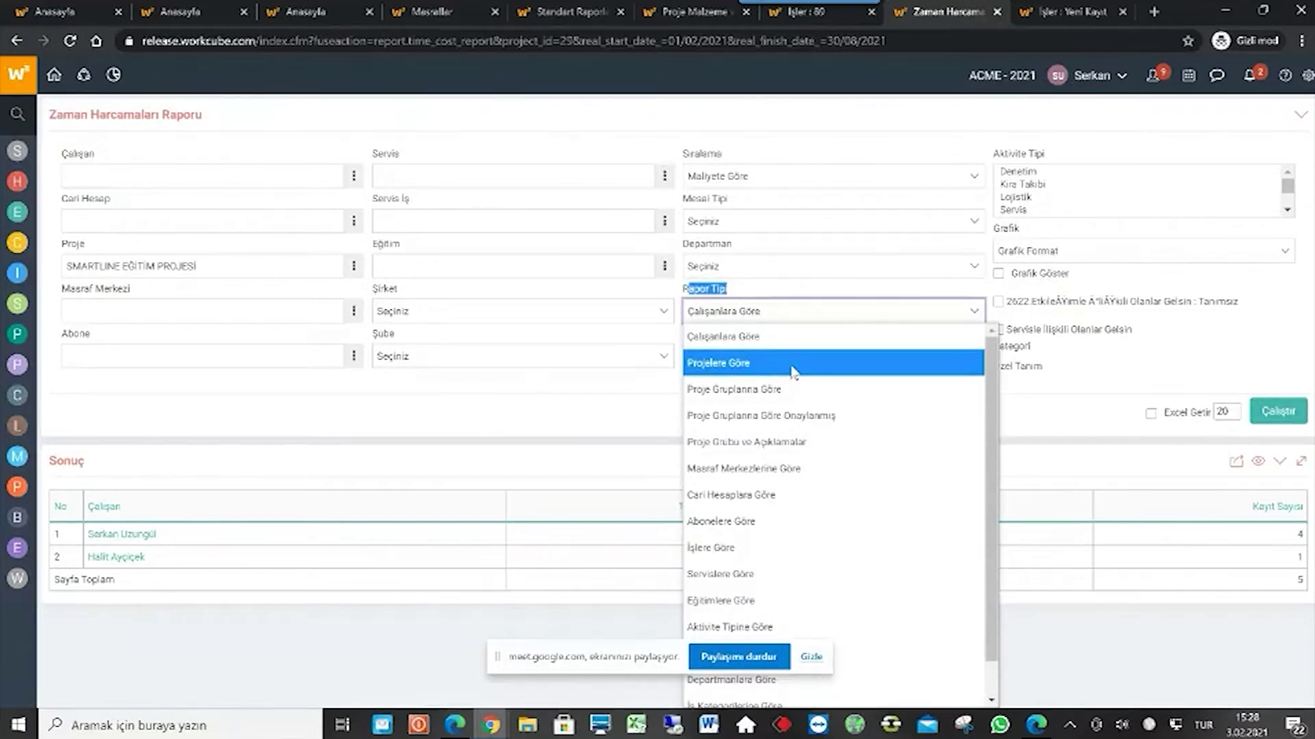
pyautogui.click(821, 548)
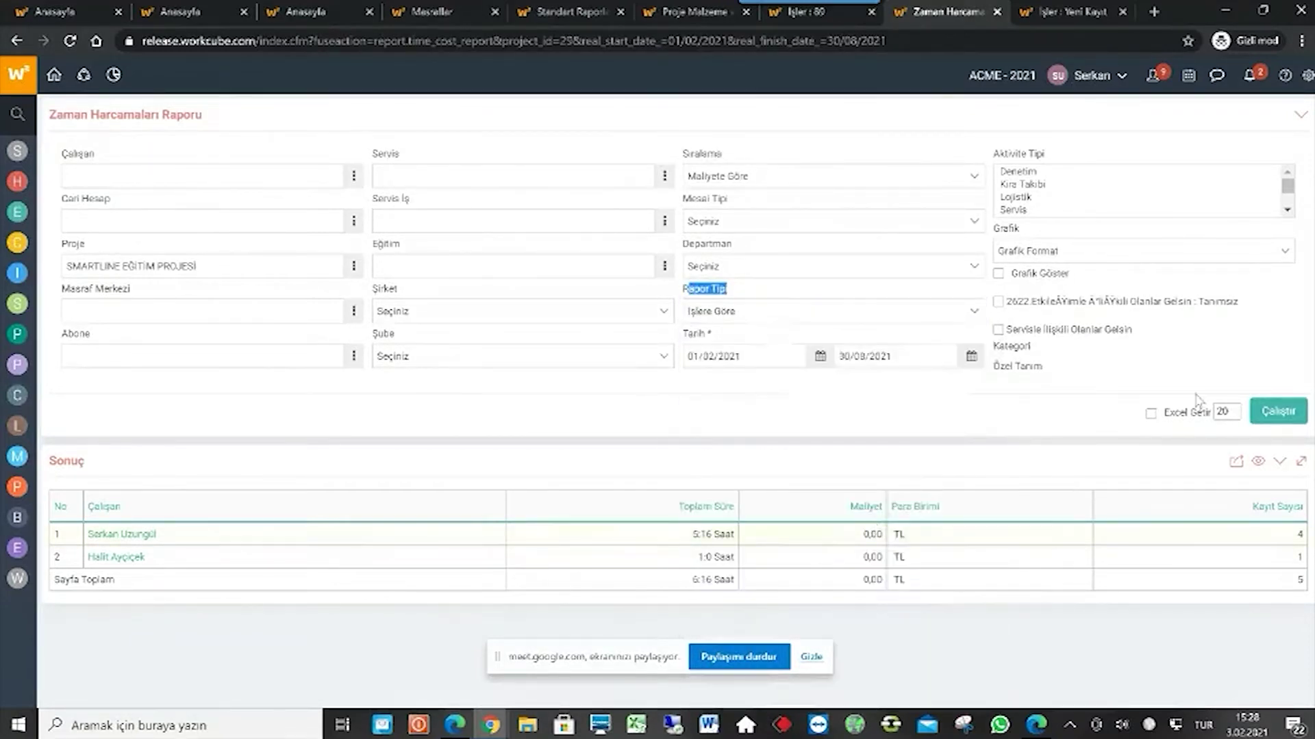
pyautogui.click(1277, 411)
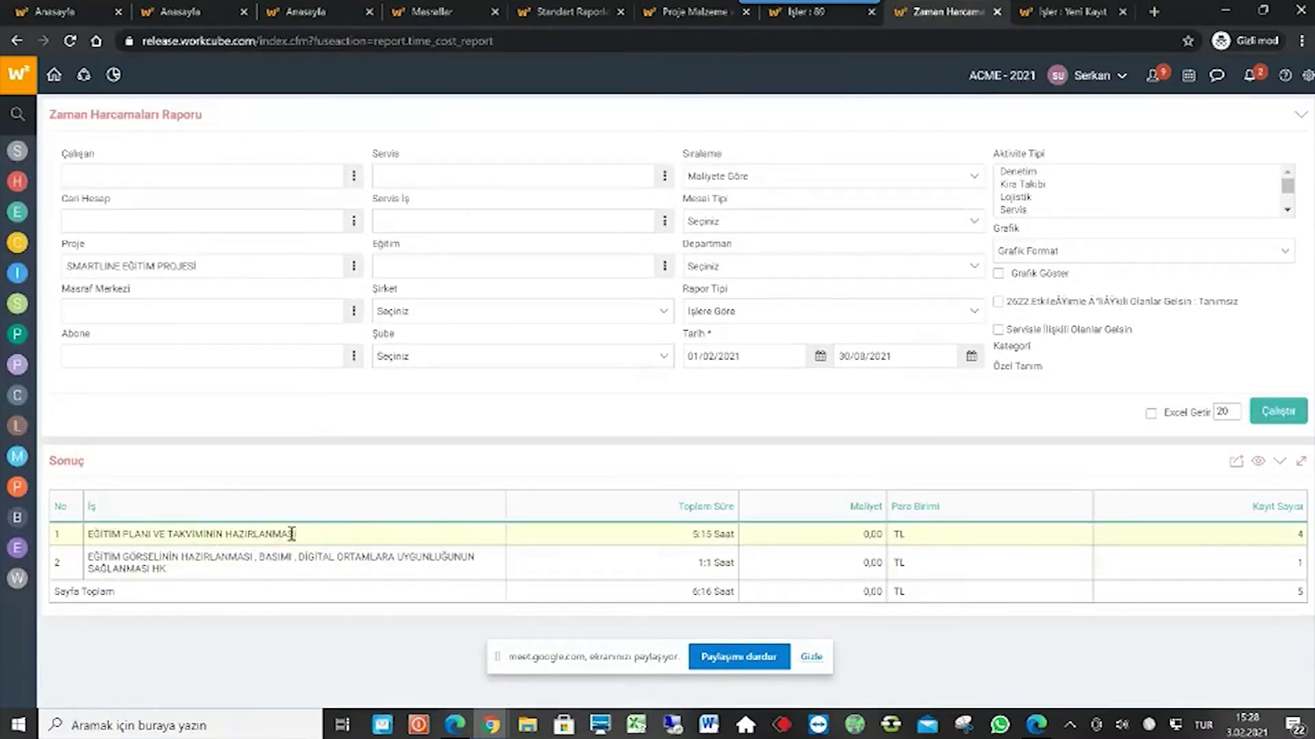
pyautogui.tripleClick(682, 538)
pyautogui.moveTo(691, 564); pyautogui.dragTo(732, 563)
pyautogui.moveTo(691, 591); pyautogui.dragTo(730, 591)
# Run the report with type Projelere Göre, and rerun it with the project filter cleared.
pyautogui.click(792, 317)
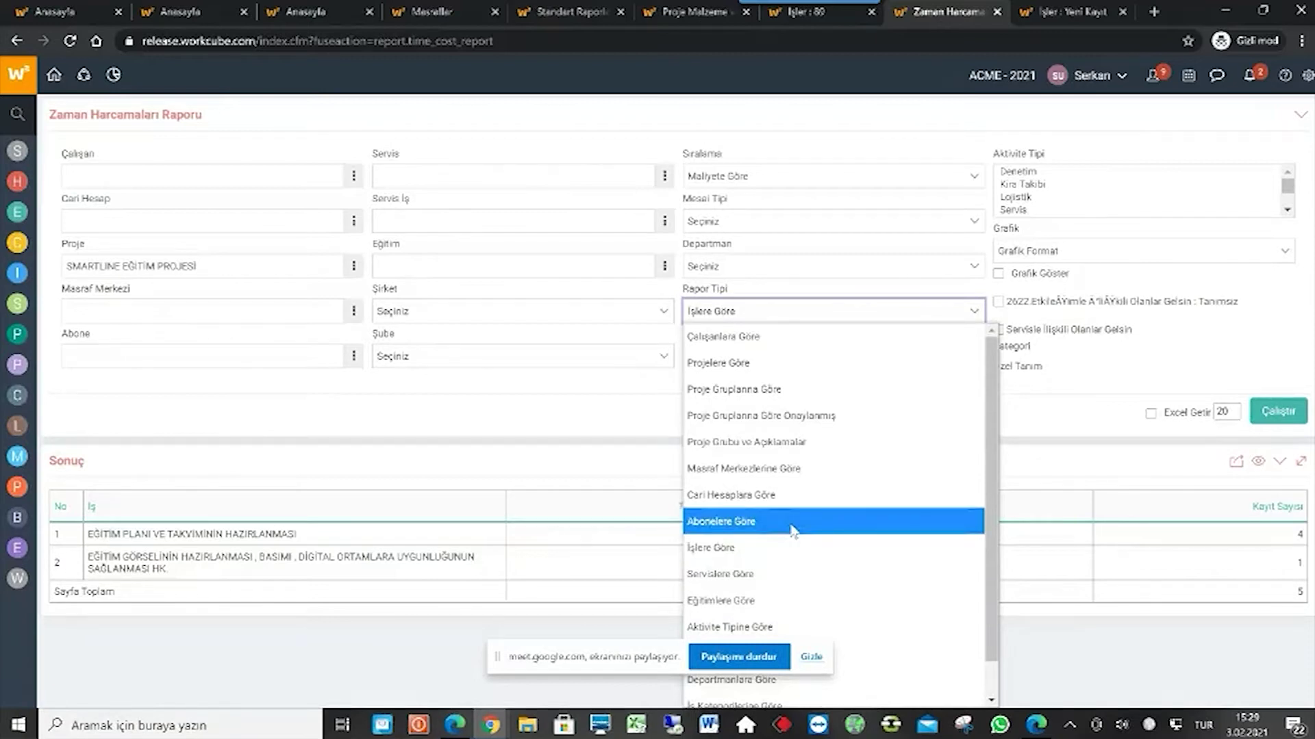
pyautogui.click(753, 363)
pyautogui.click(1277, 413)
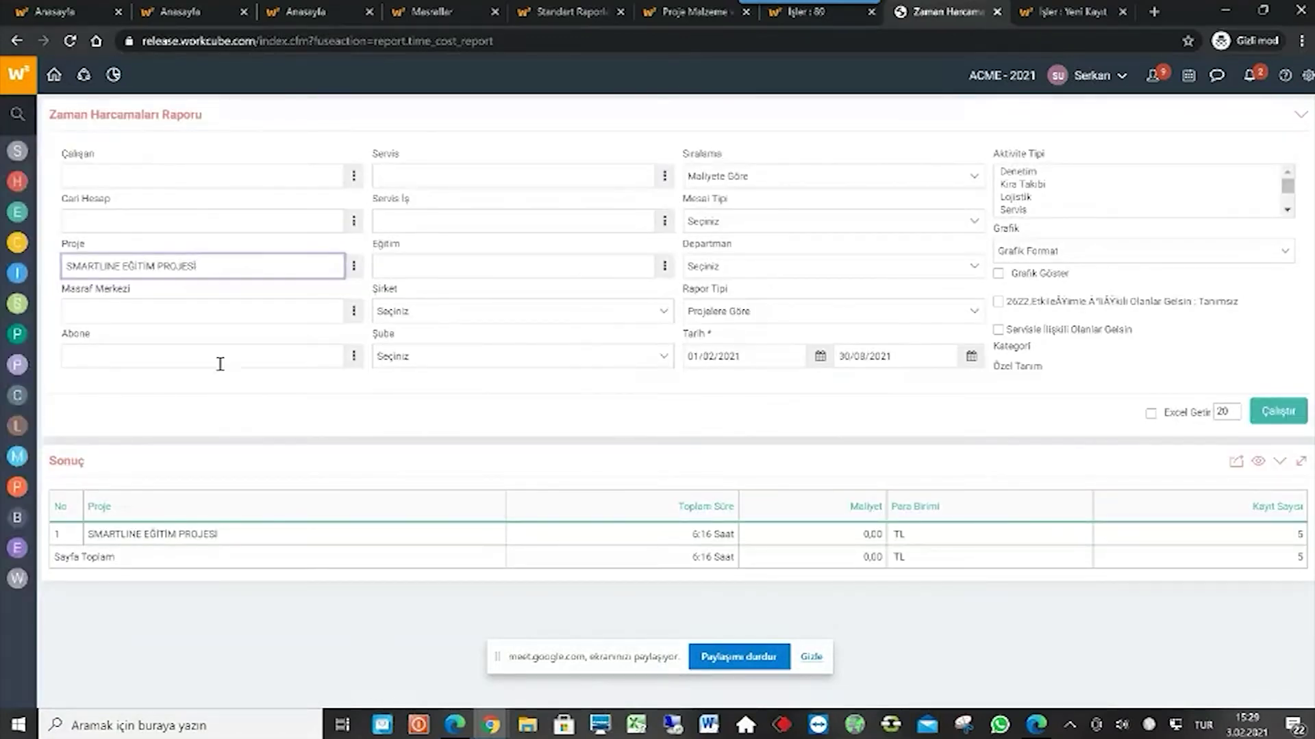
pyautogui.tripleClick(224, 268)
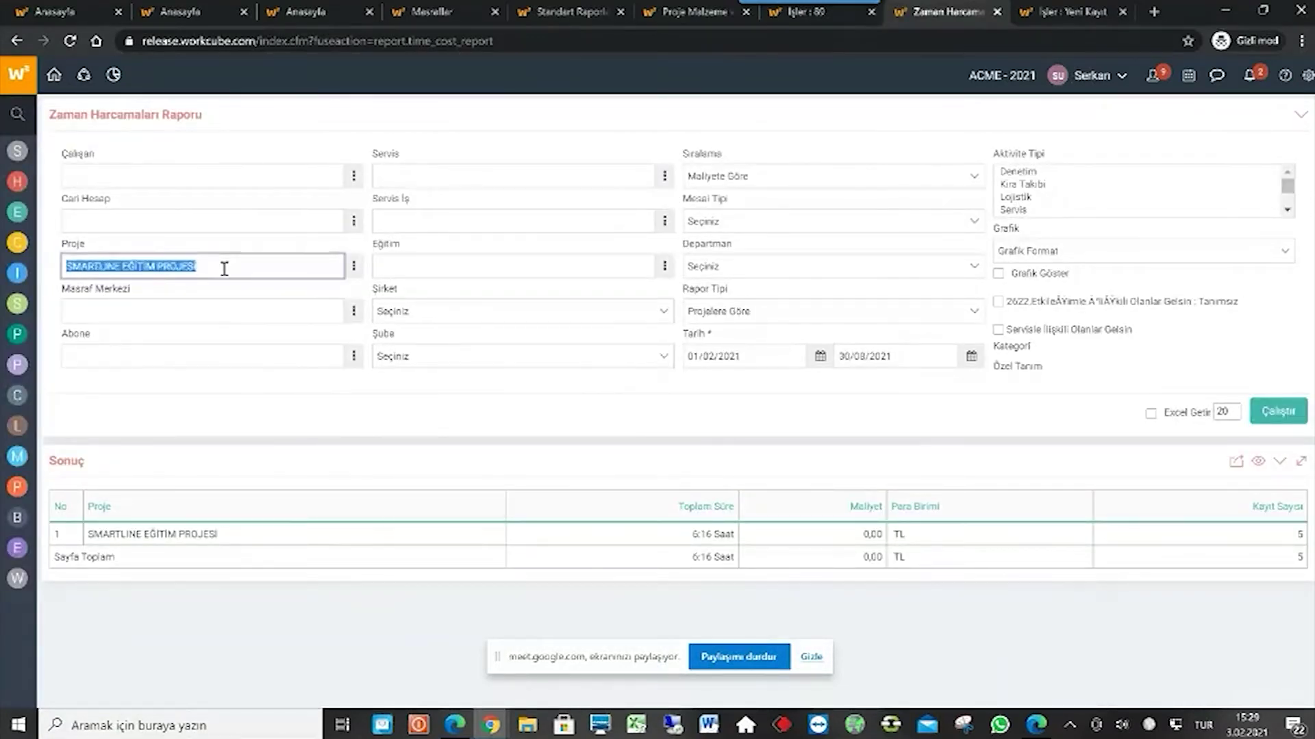
pyautogui.press('BackSpace')
pyautogui.click(1278, 411)
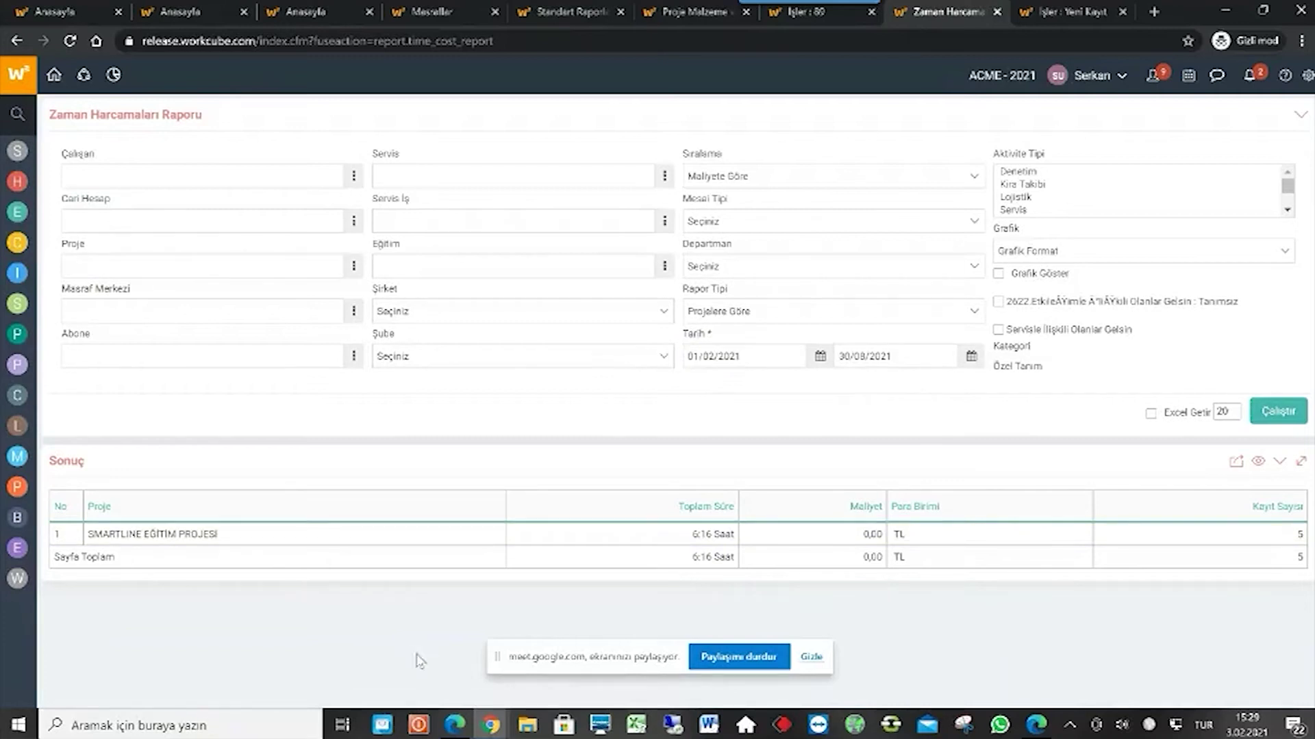
# Set the project filter to SMARTLINE EĞİTİM PROJESİ by searching for SMART, choose report type İşlere Göre, and rerun the report.
pyautogui.click(138, 265)
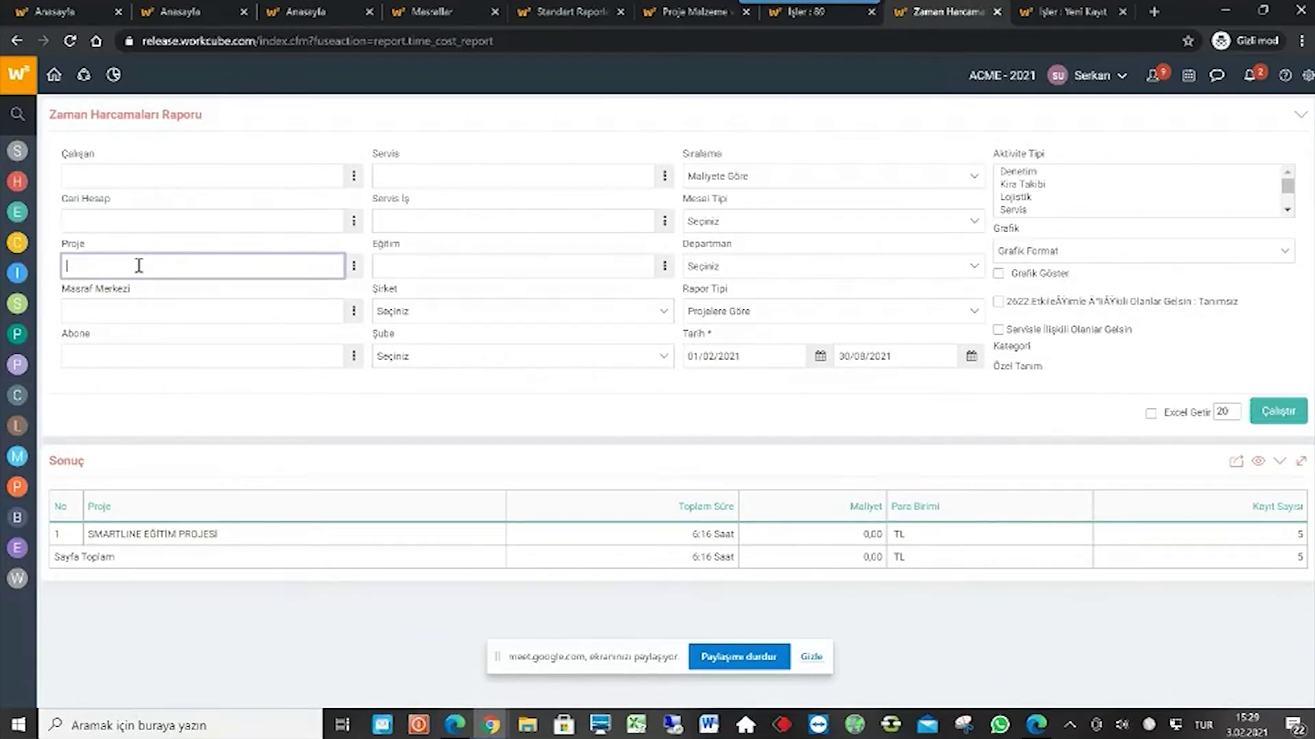
pyautogui.write('SMART')
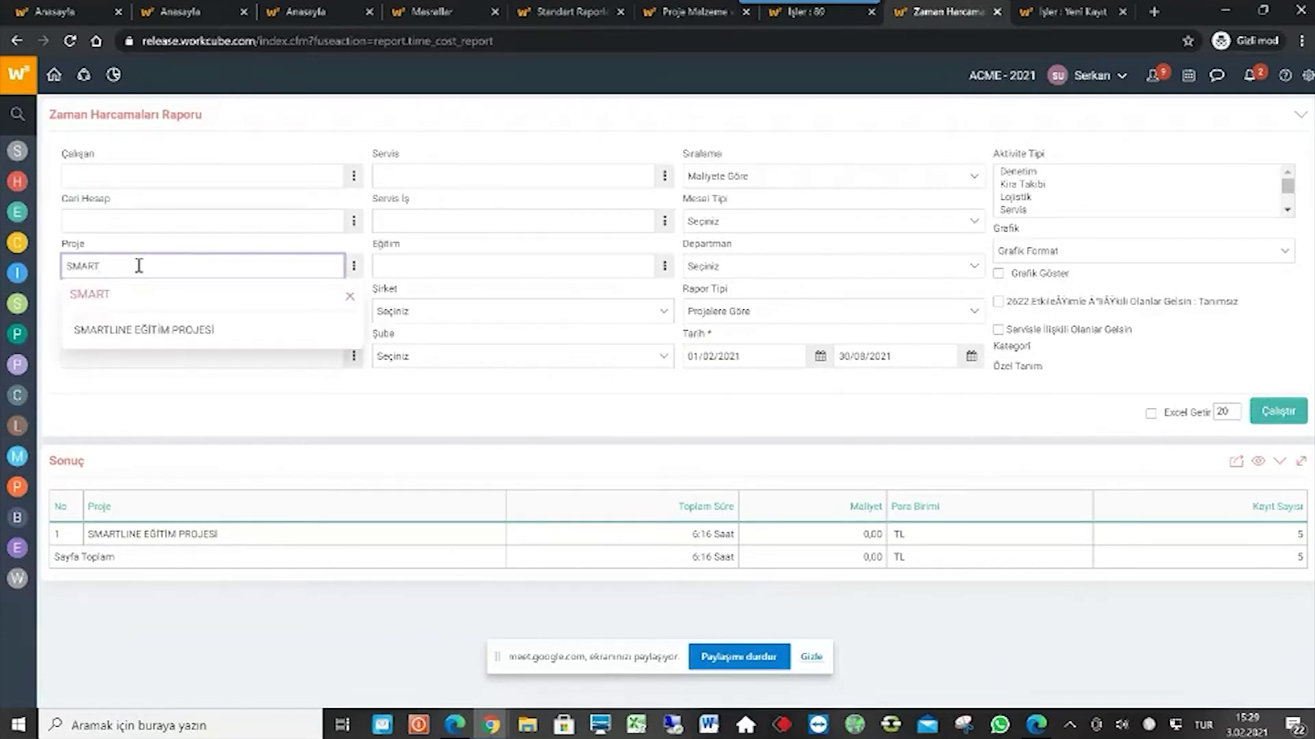
pyautogui.click(188, 330)
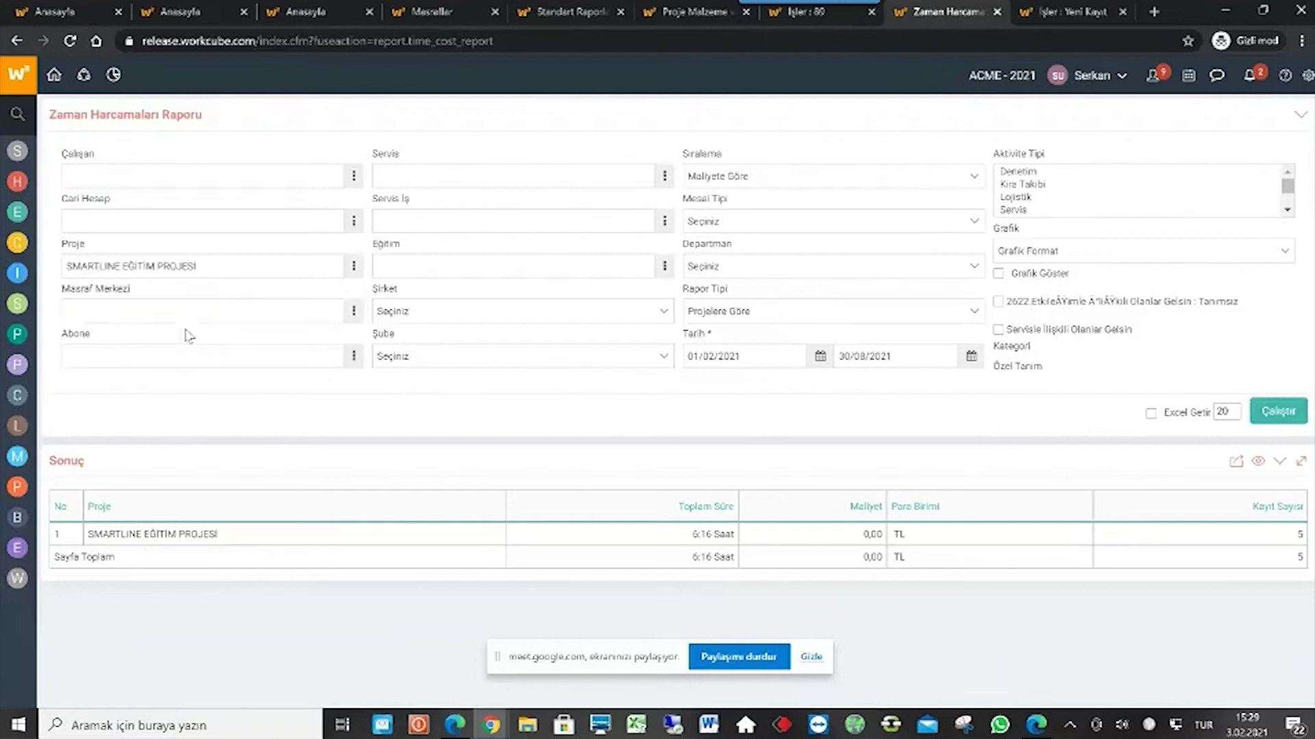
pyautogui.click(795, 312)
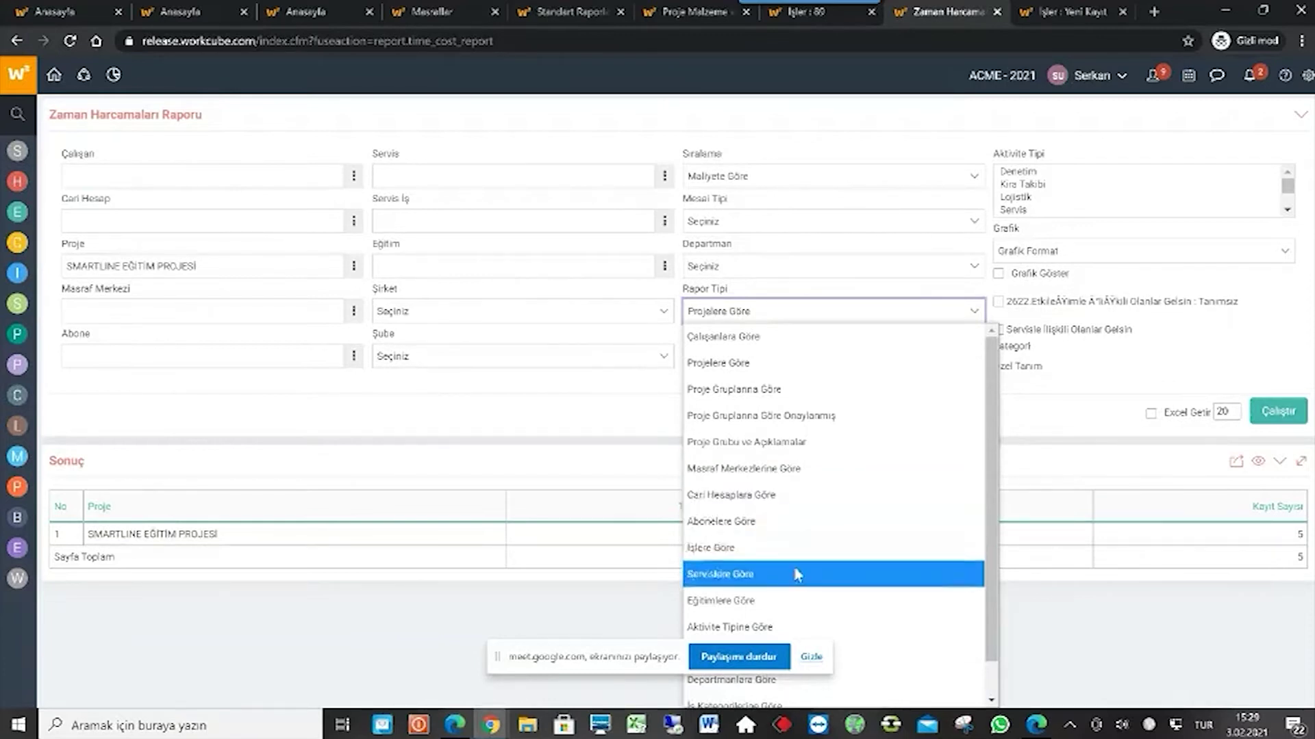
pyautogui.click(795, 547)
pyautogui.click(1272, 411)
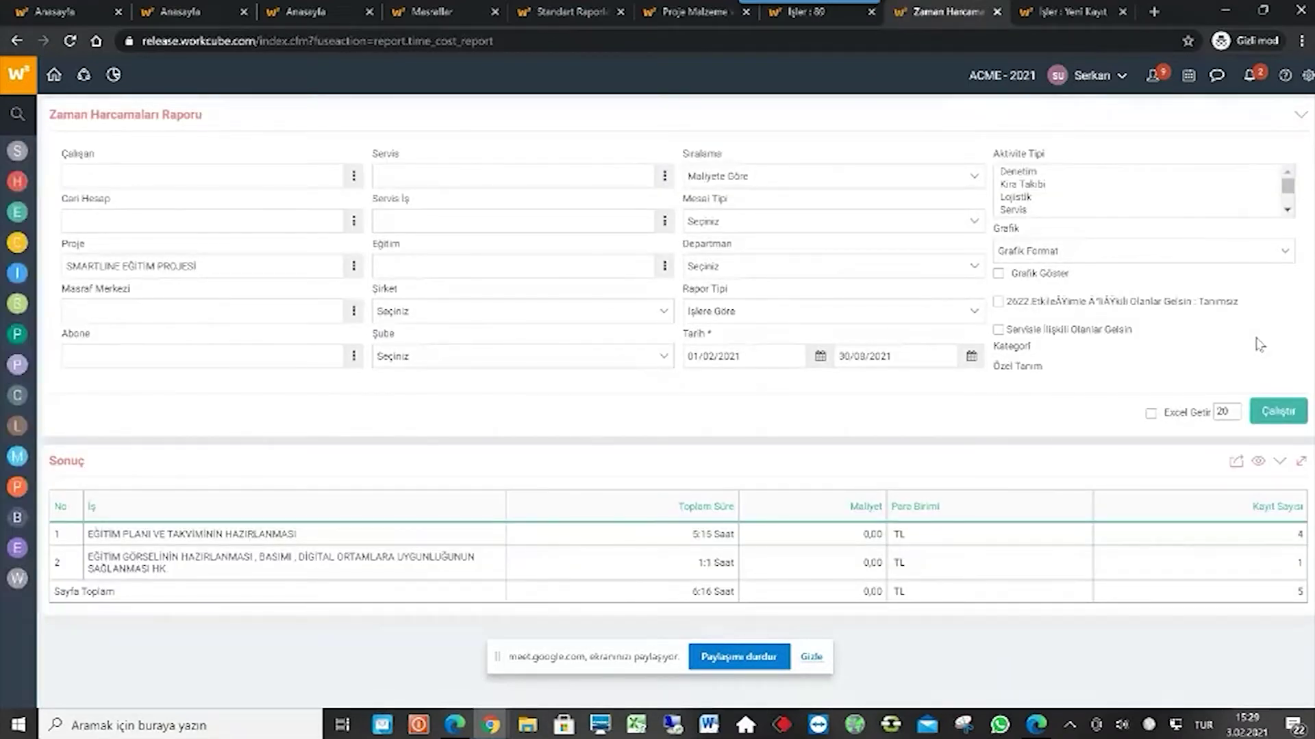
# Set the report's chart format to Pasta and rerun the report.
pyautogui.click(1123, 253)
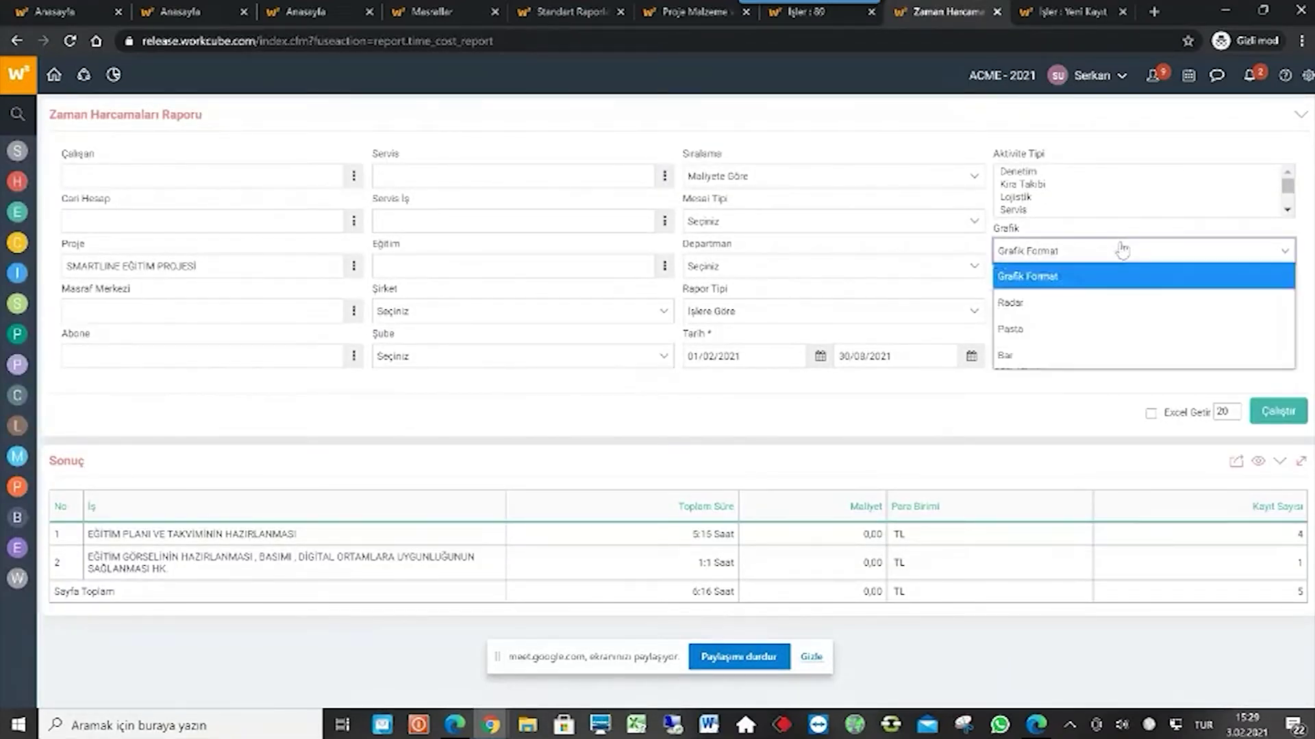
pyautogui.click(1085, 329)
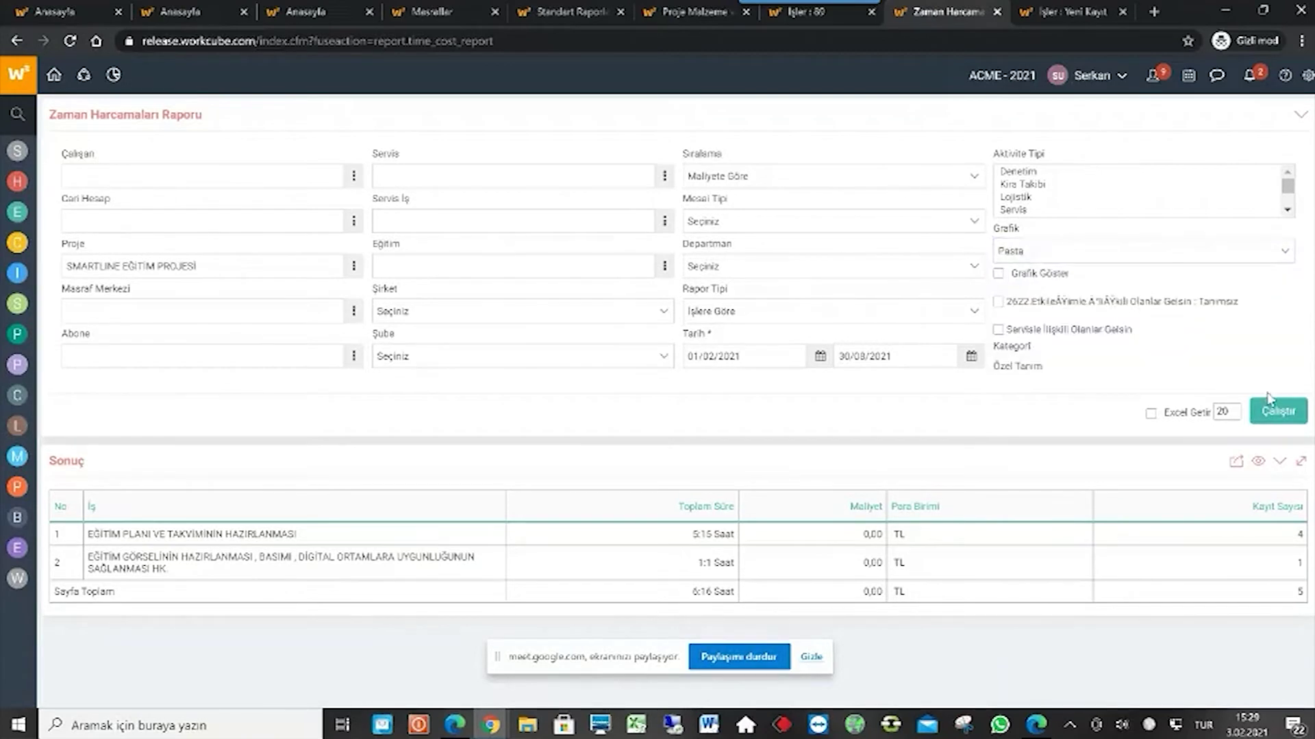
pyautogui.click(1275, 411)
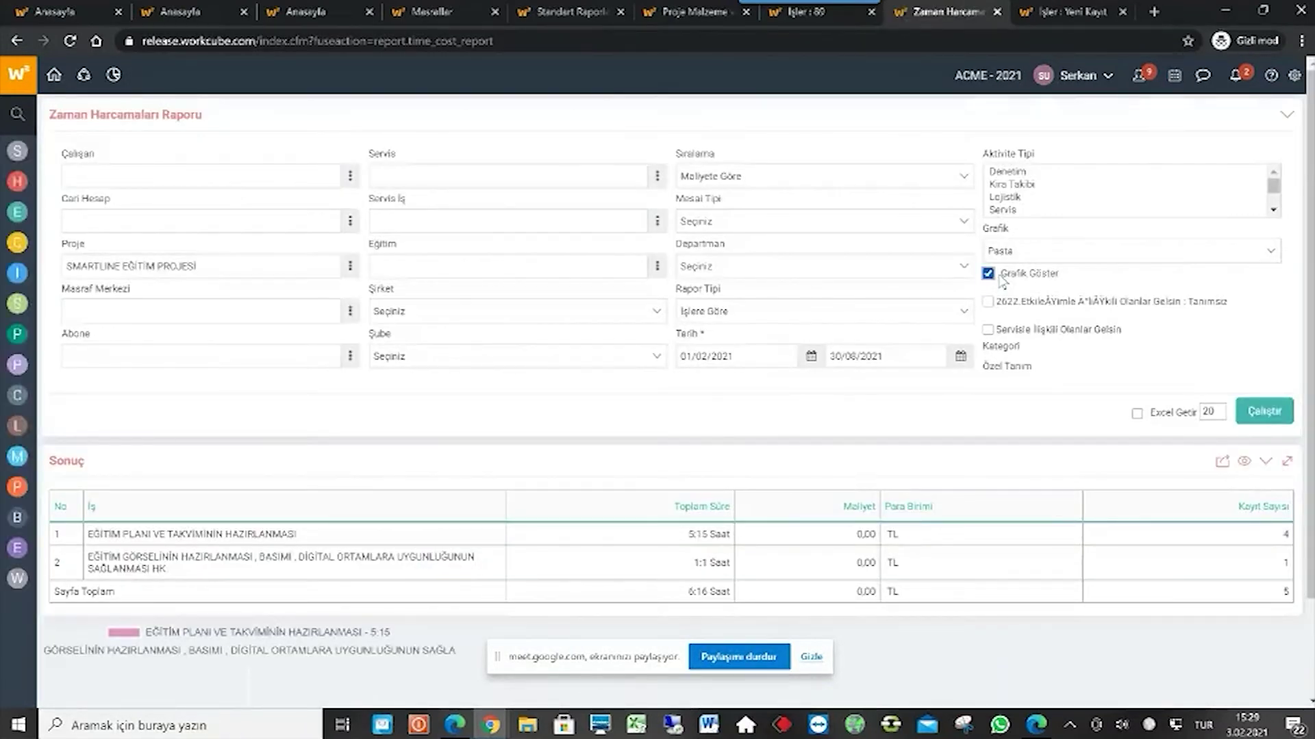
# Rerun the time expenditure report with the chart shown, switch the chart format to Bar, run it again and examine the bar chart.
pyautogui.click(1264, 410)
pyautogui.scroll(-1, 1044, 426)
pyautogui.click(1023, 214)
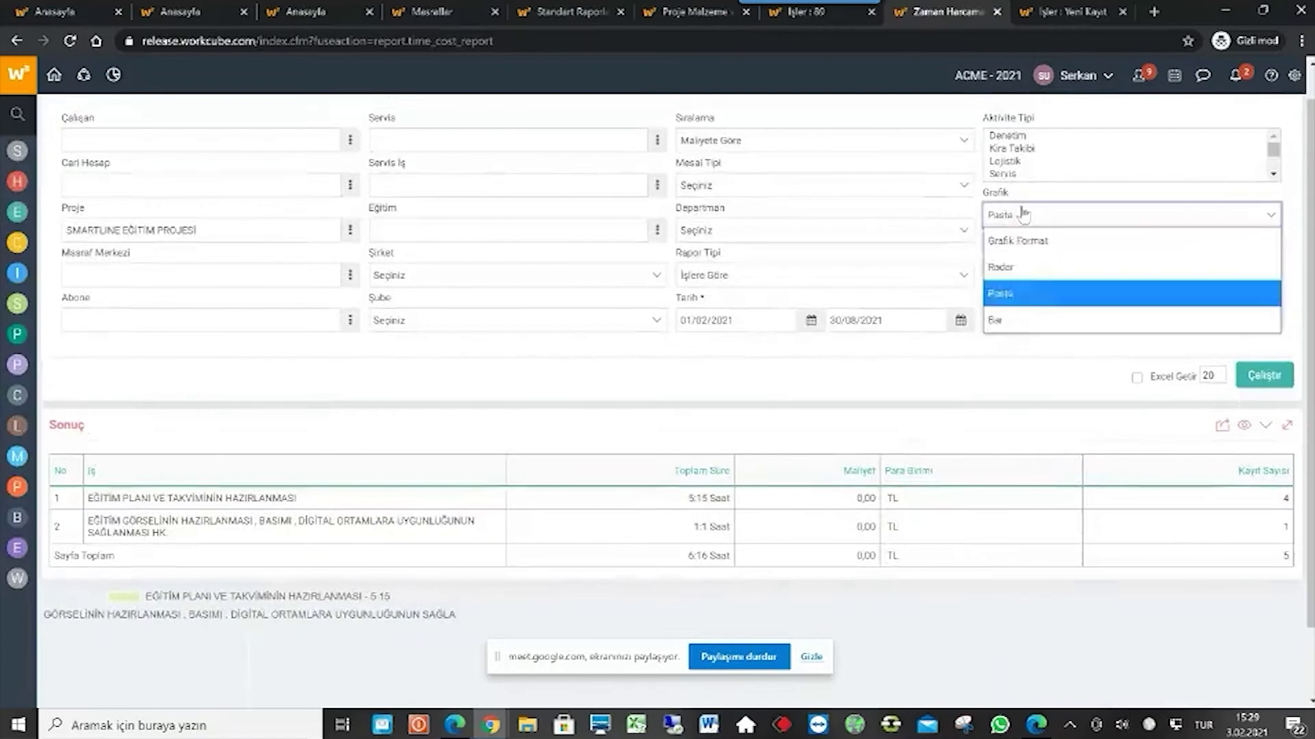
pyautogui.click(1023, 320)
pyautogui.click(1264, 375)
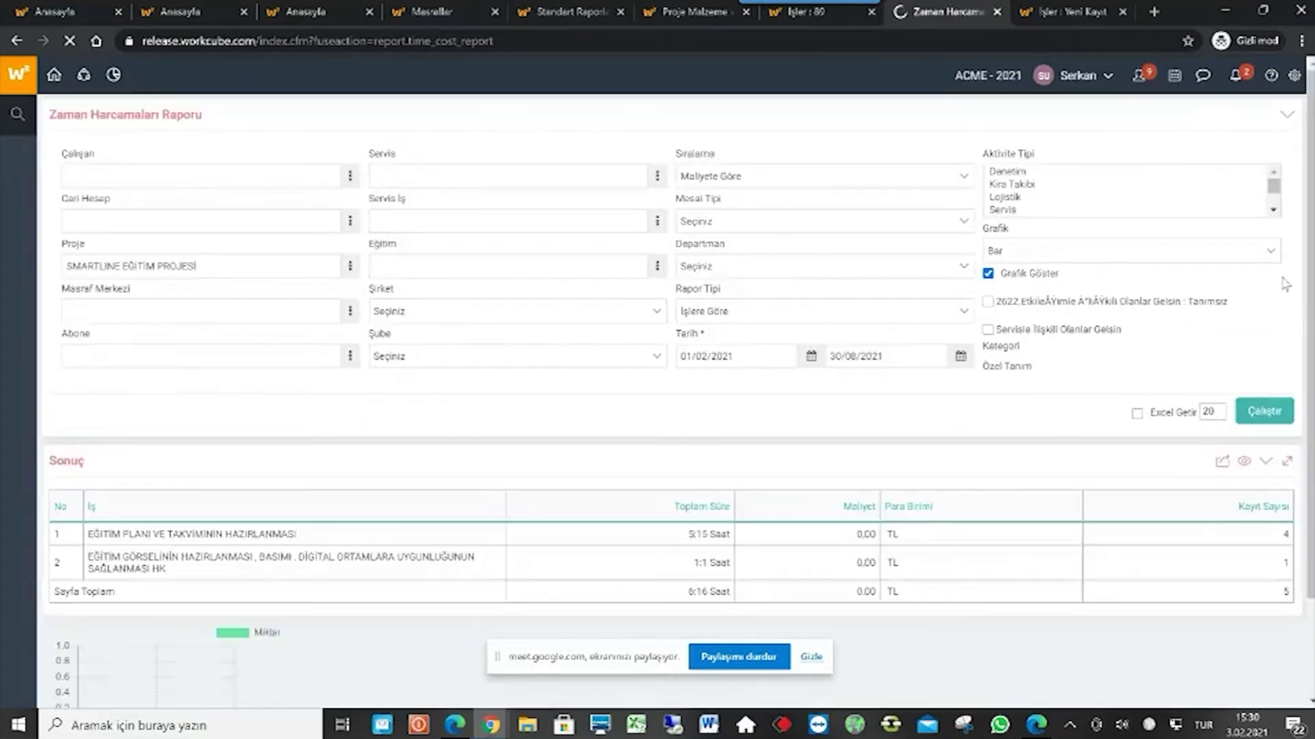
pyautogui.scroll(-2, 339, 520)
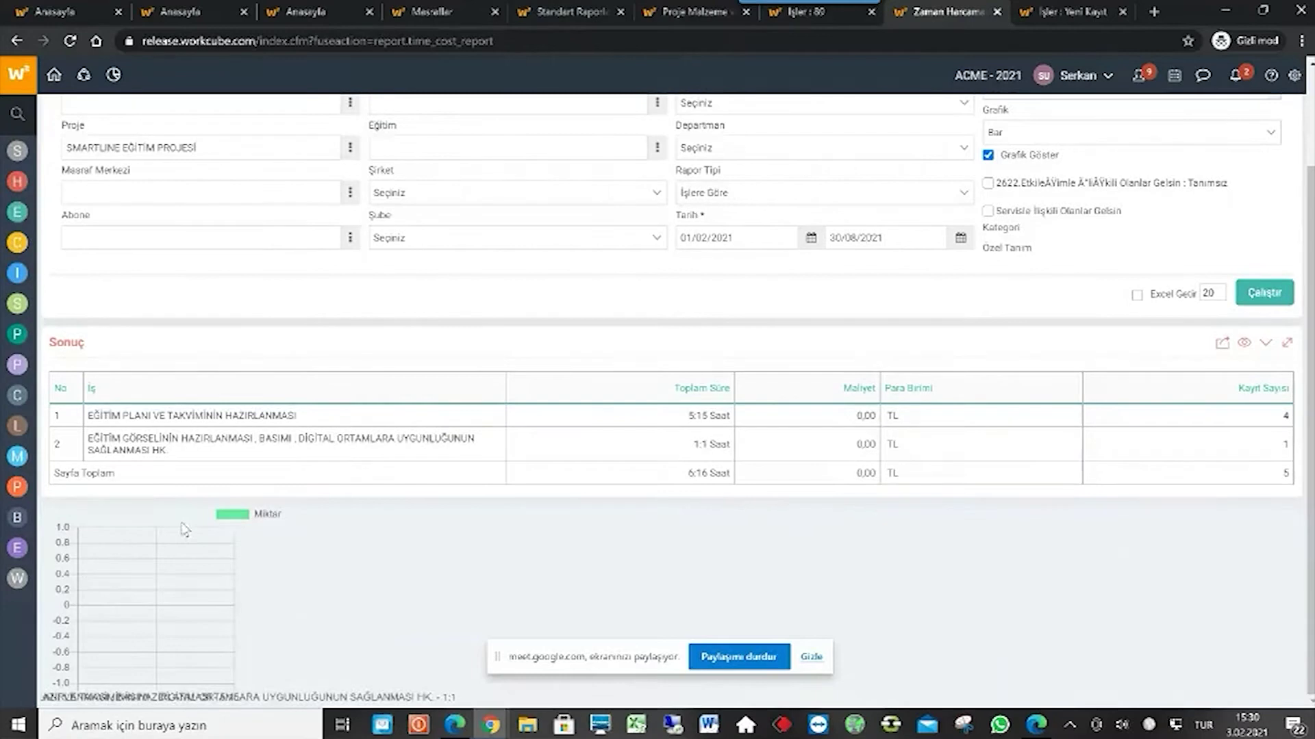
pyautogui.scroll(2, 926, 499)
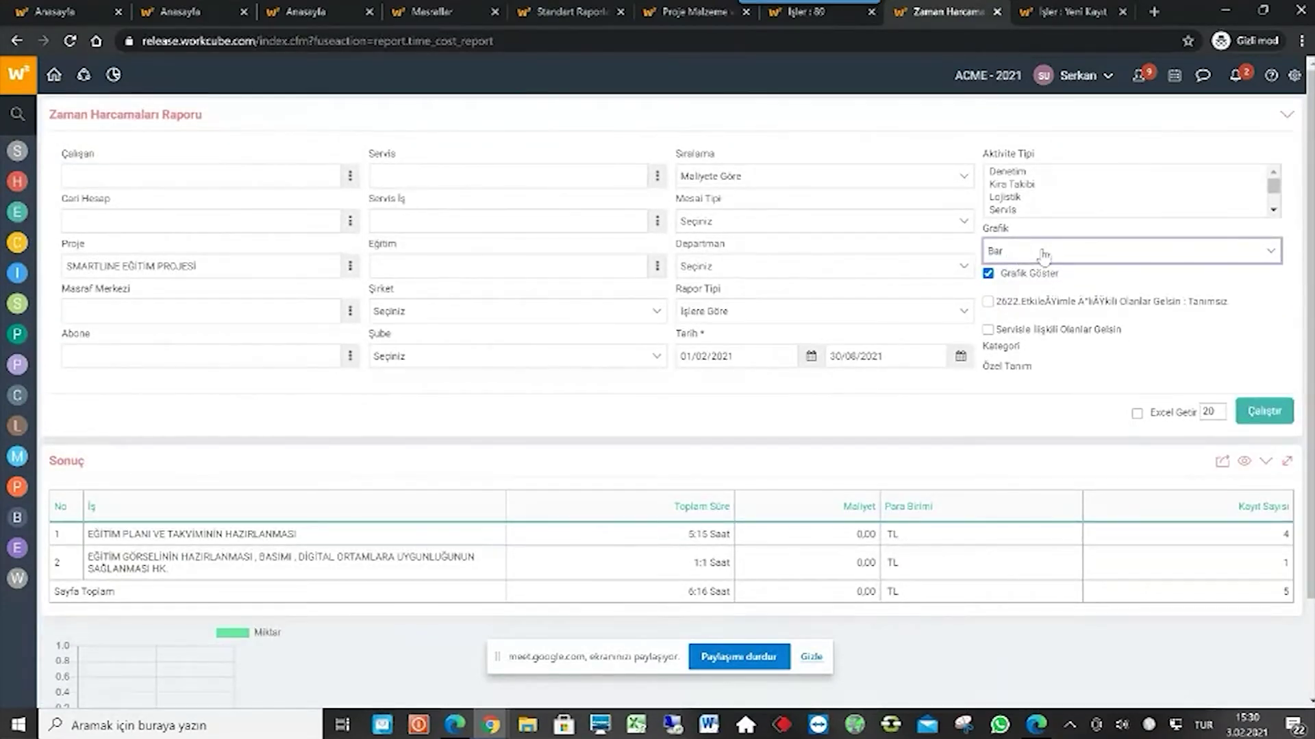
# Reset the report's chart format to Grafik Format.
pyautogui.click(1079, 253)
pyautogui.click(1079, 253)
pyautogui.click(1080, 253)
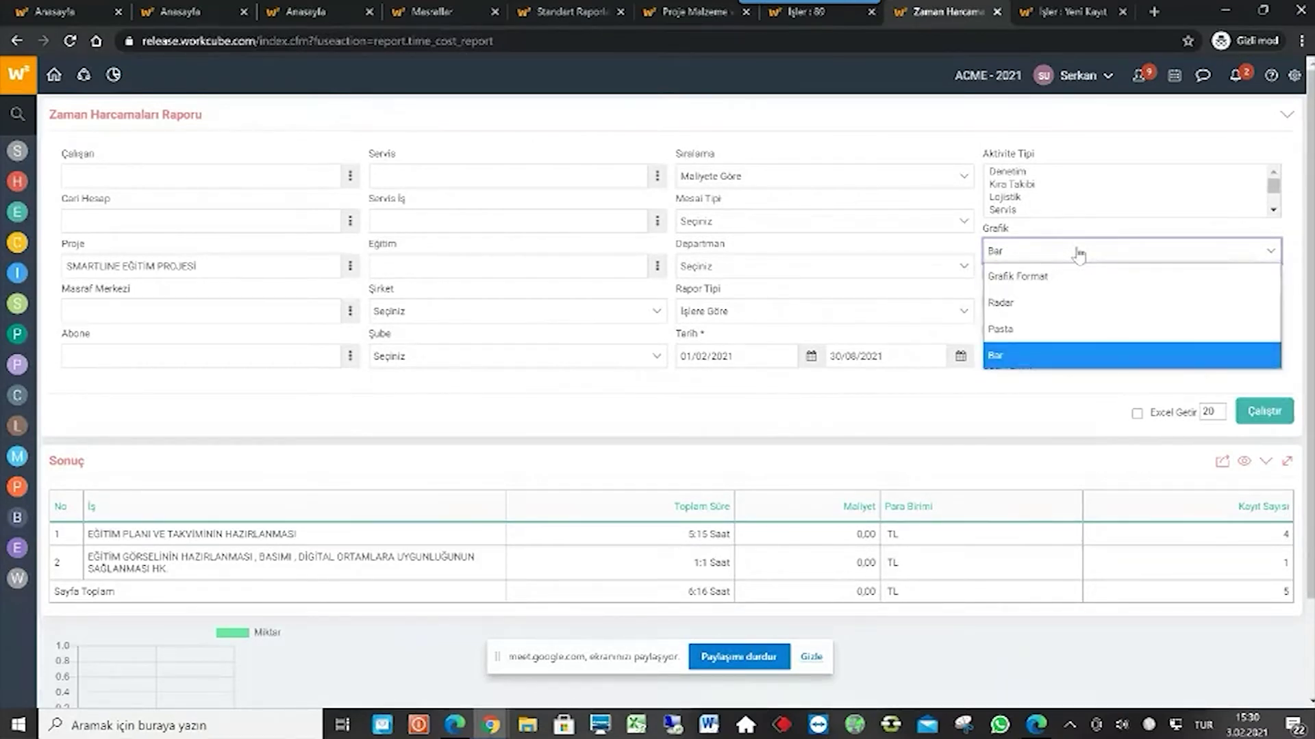
pyautogui.click(1077, 277)
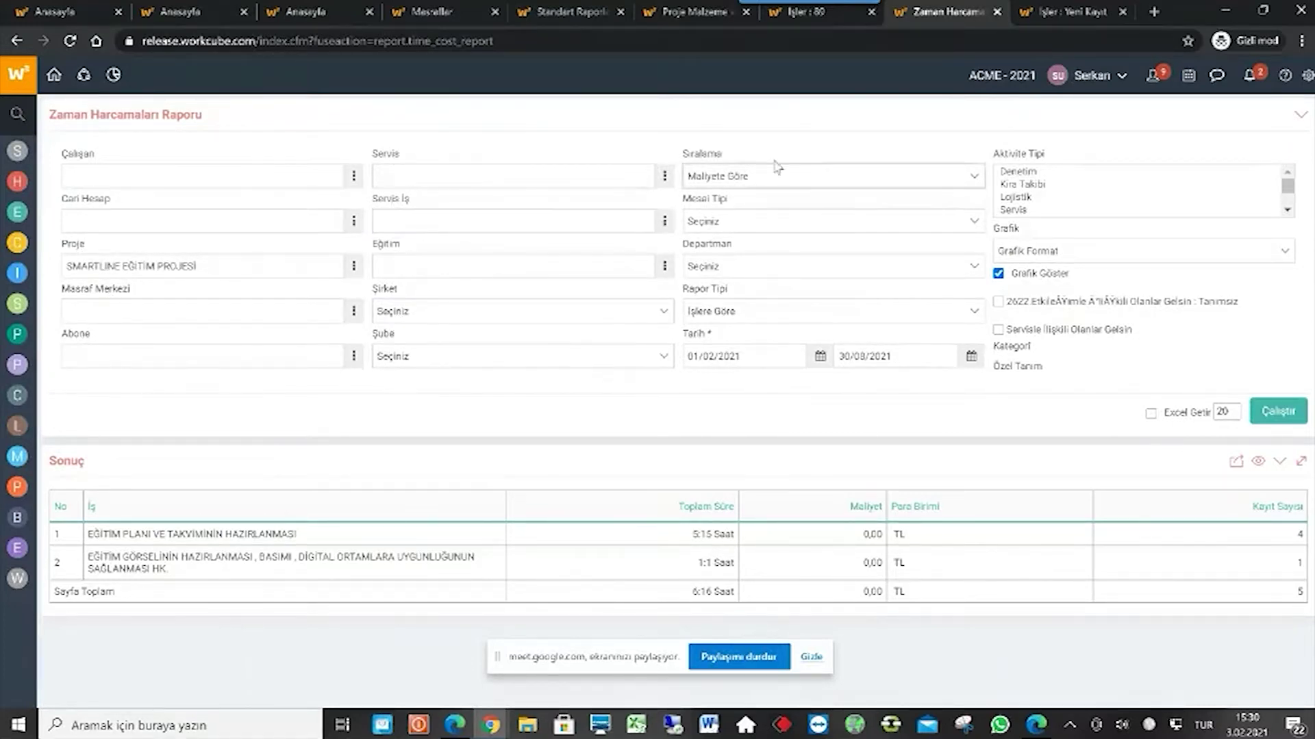
pyautogui.press('XF86AudioLowerVolume')
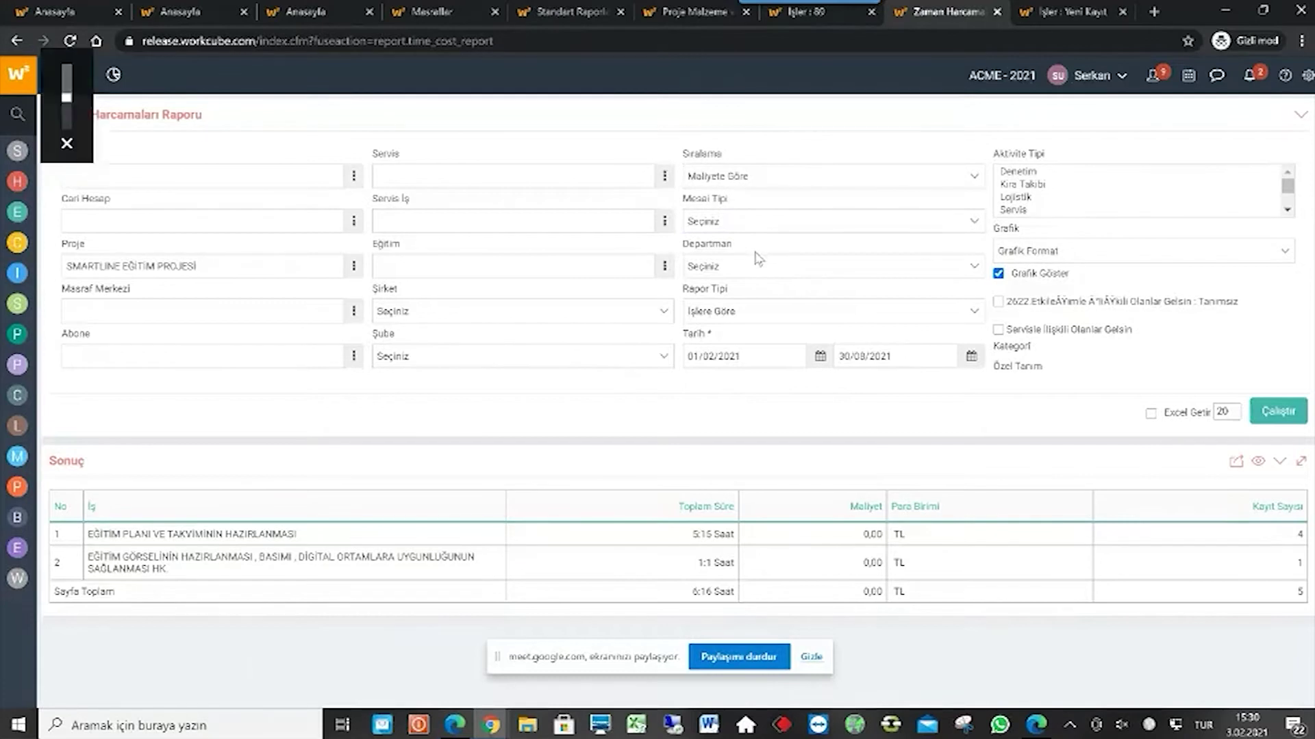
pyautogui.press('XF86AudioMute')
# Open the SMARTLINE EĞİTİM PROJESİ project from task 89 and review its time entries in the Toplu Zaman Harcaması form.
pyautogui.click(659, 24)
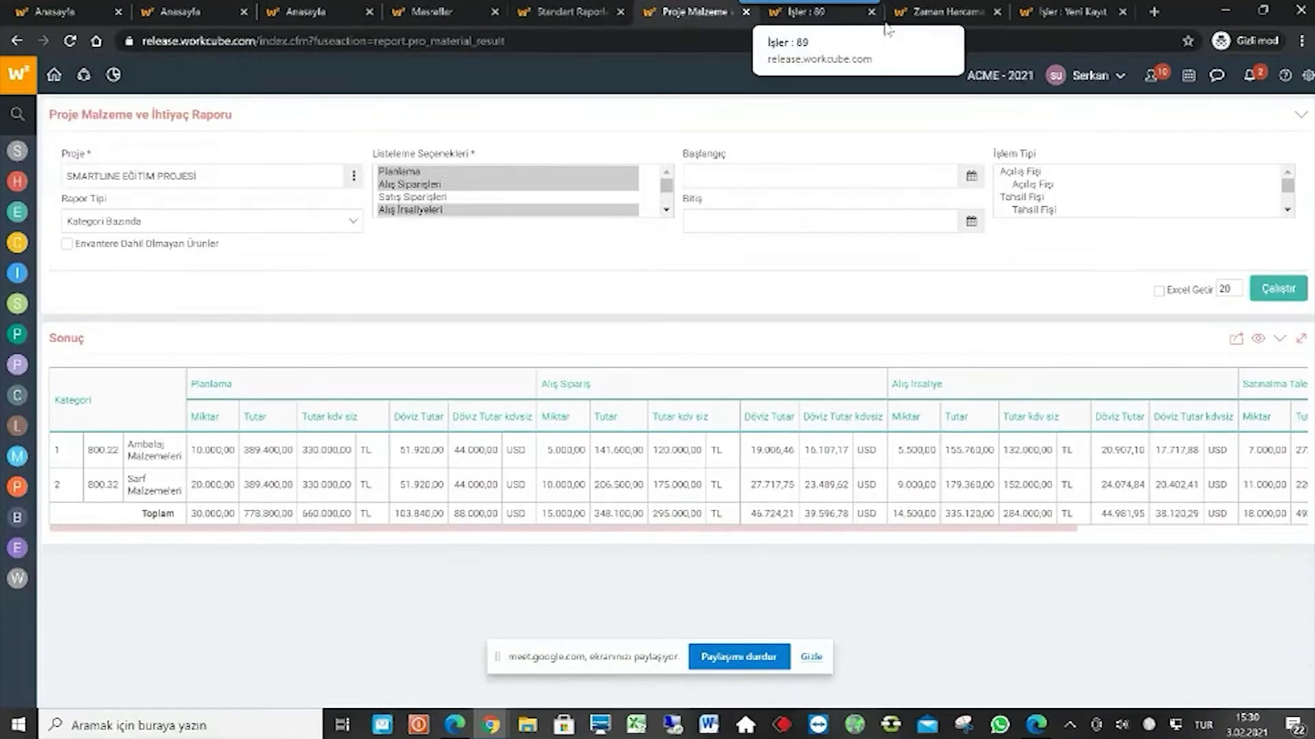
pyautogui.click(815, 15)
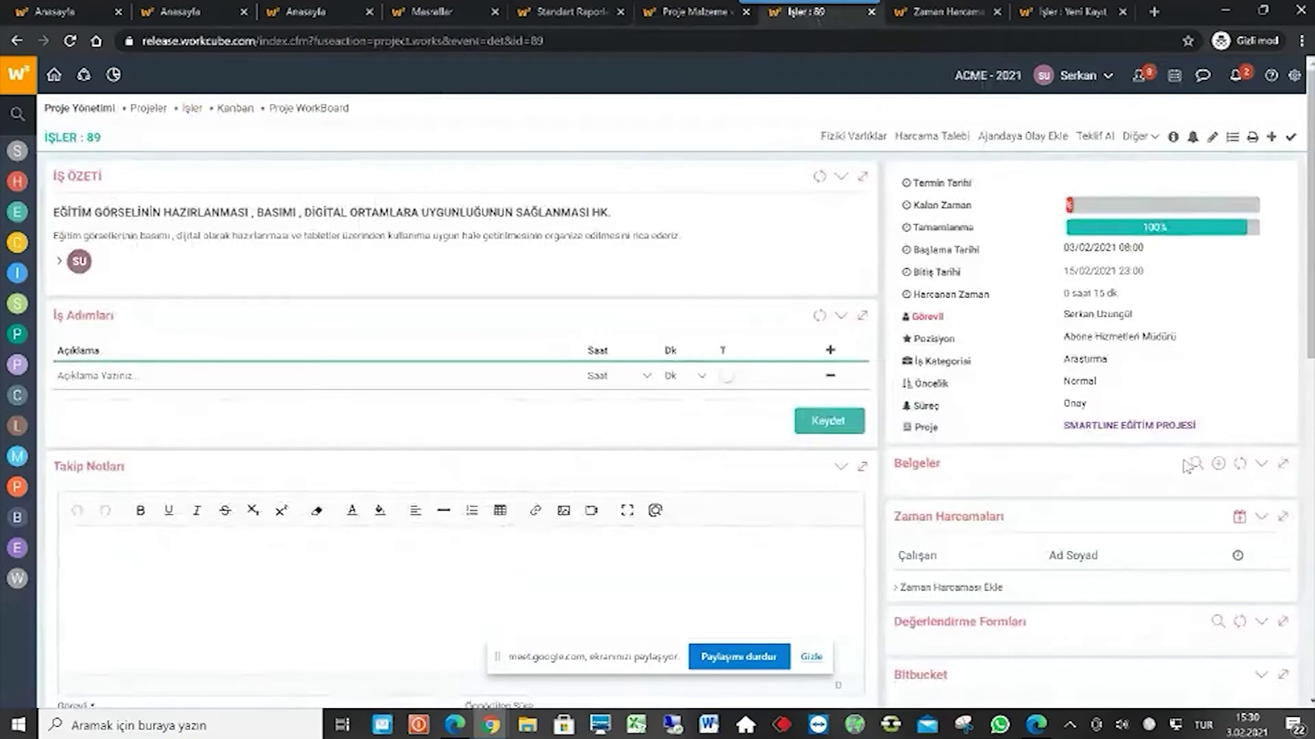
pyautogui.click(1140, 426)
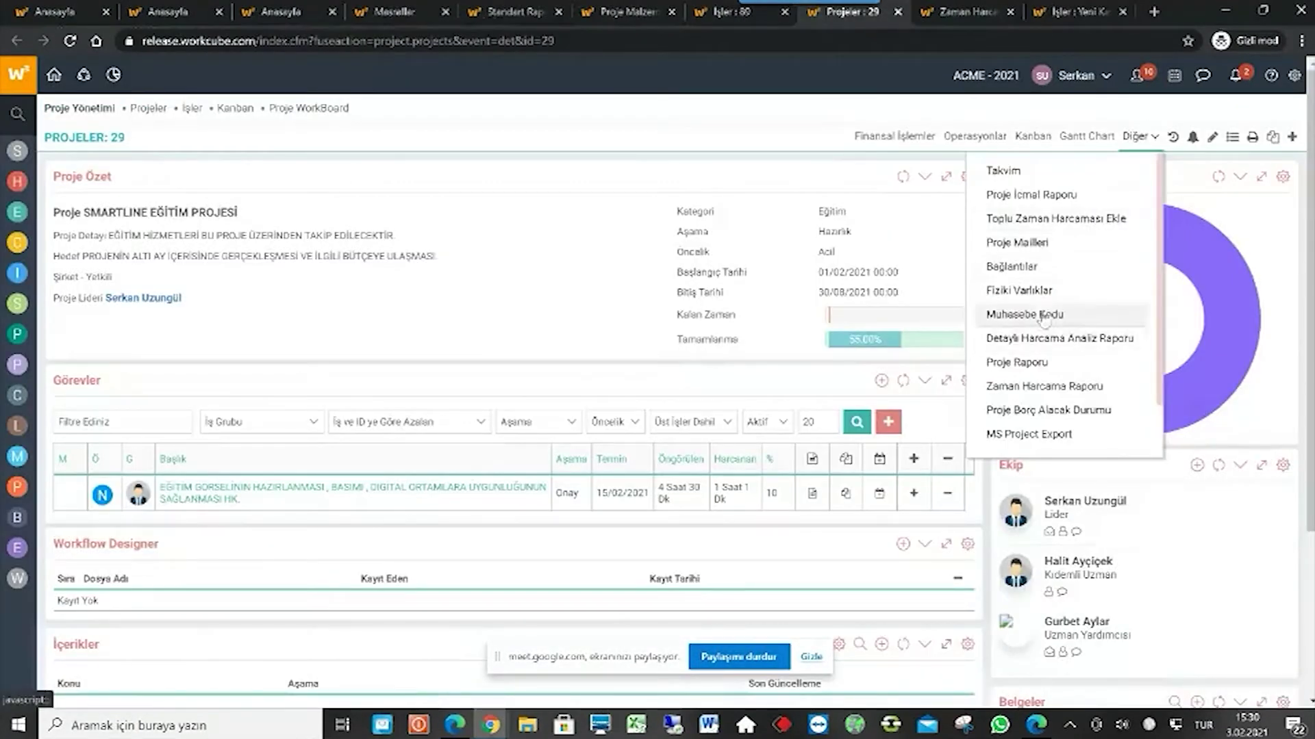
pyautogui.click(1062, 219)
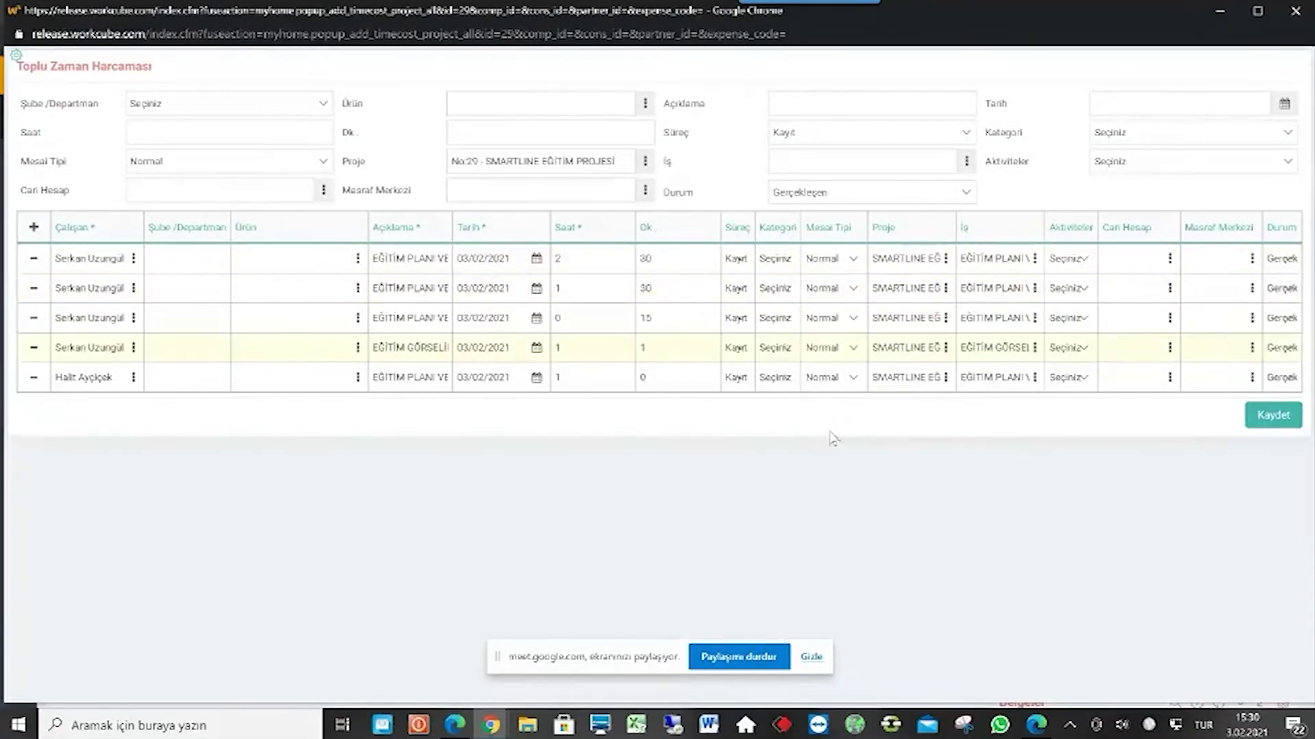
pyautogui.click(1295, 10)
pyautogui.click(1140, 136)
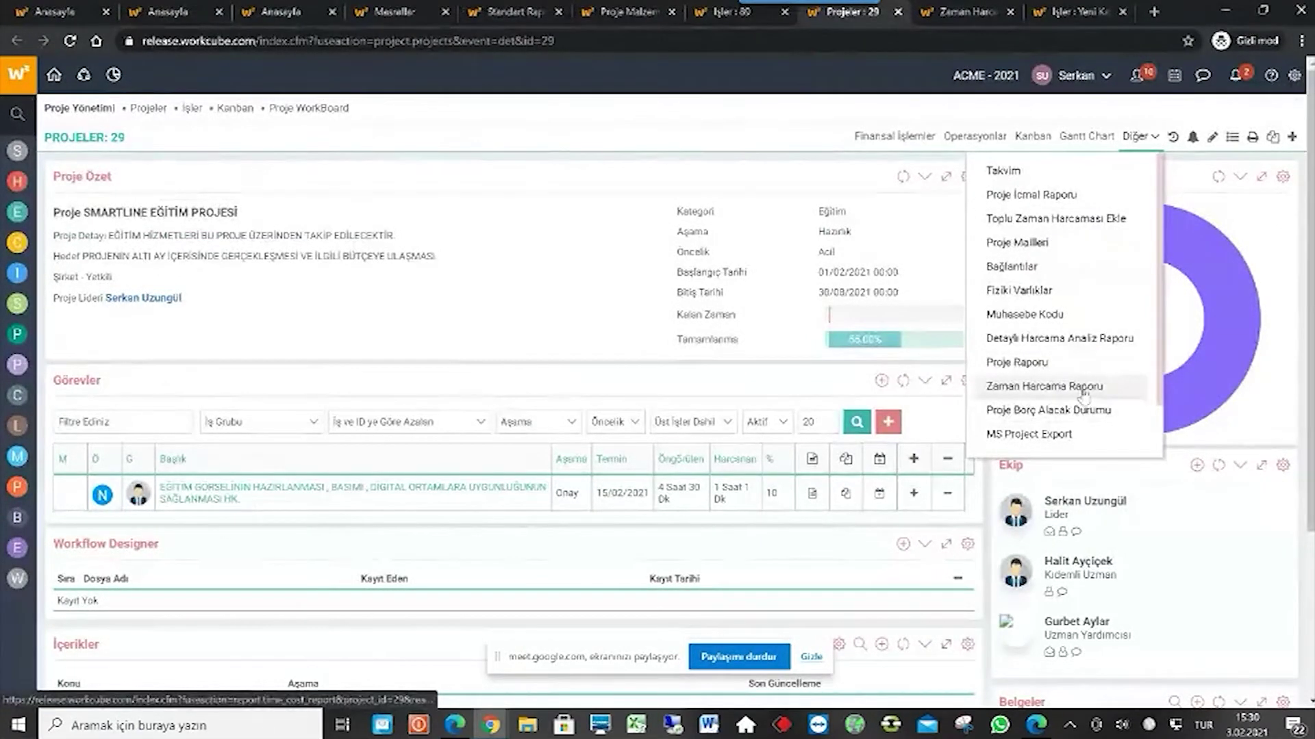
pyautogui.click(1073, 230)
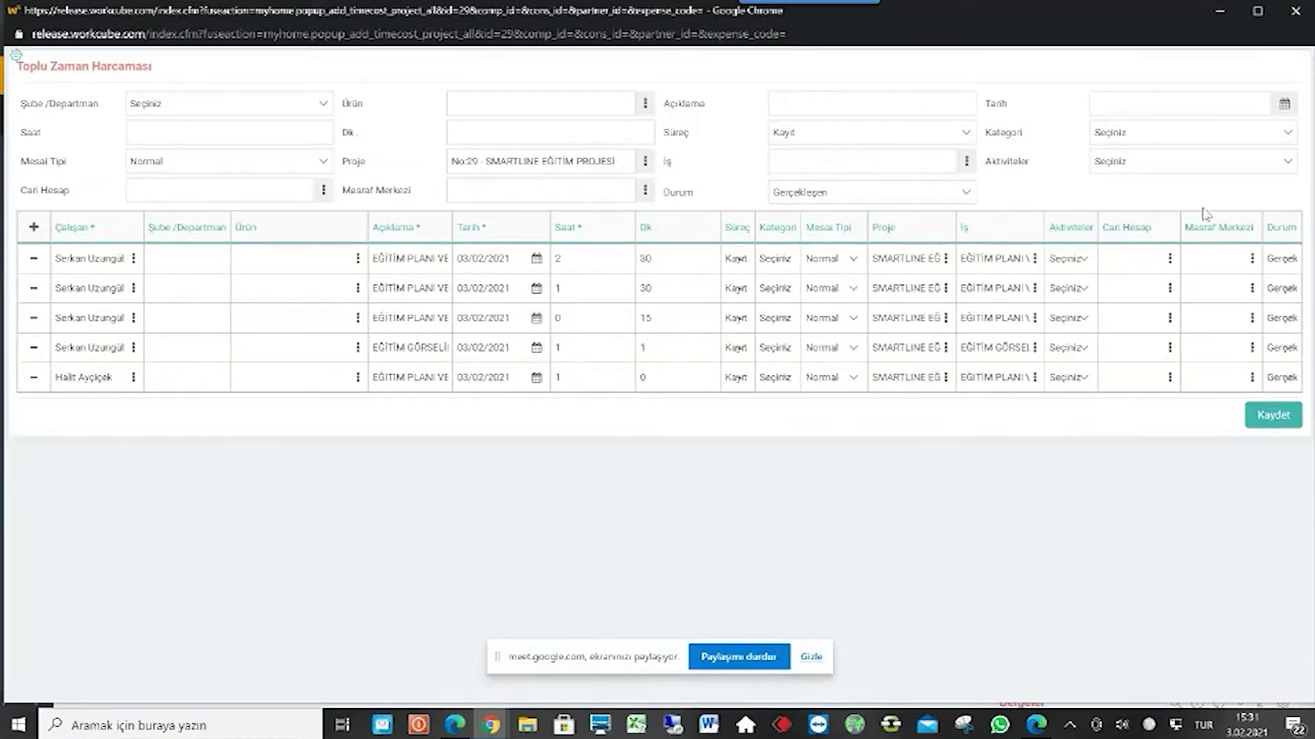
pyautogui.click(1295, 12)
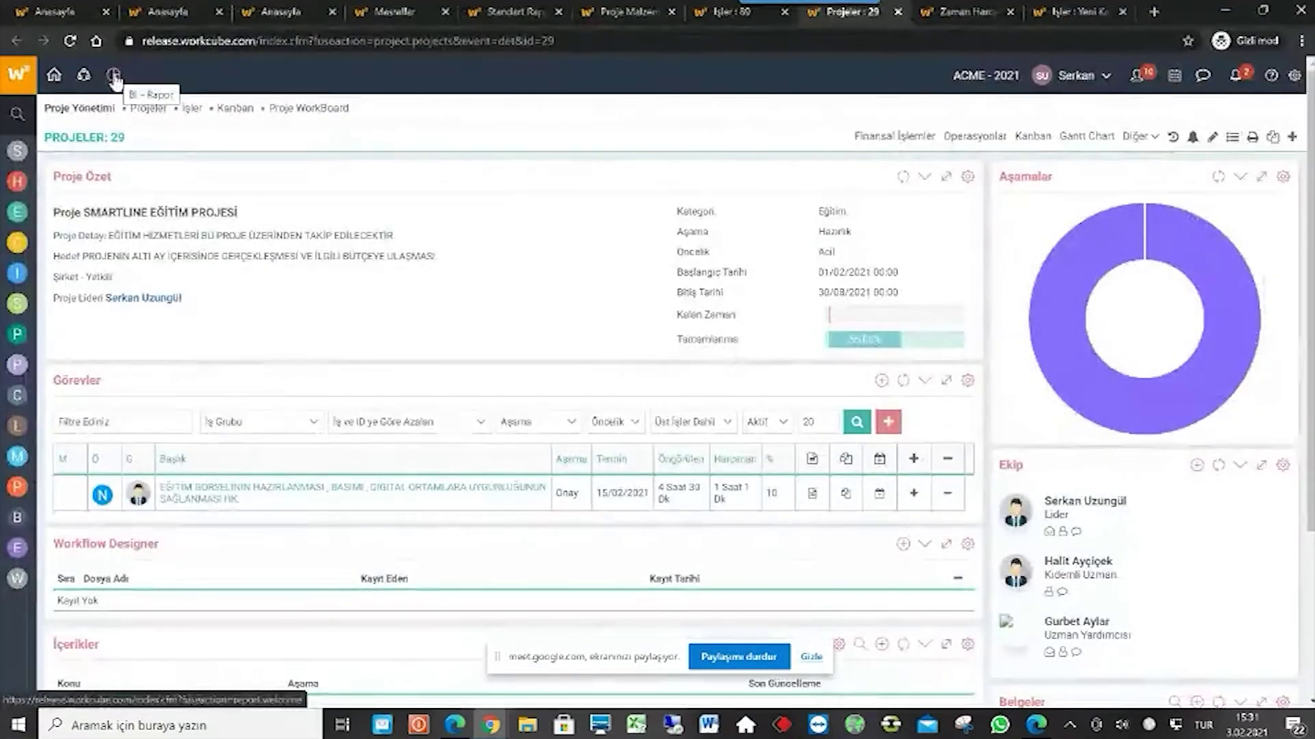
# Look at the Ekibim ve Ben page, reloading it and dismissing its error messages, and open the Diğer İşlemler page.
pyautogui.click(1085, 76)
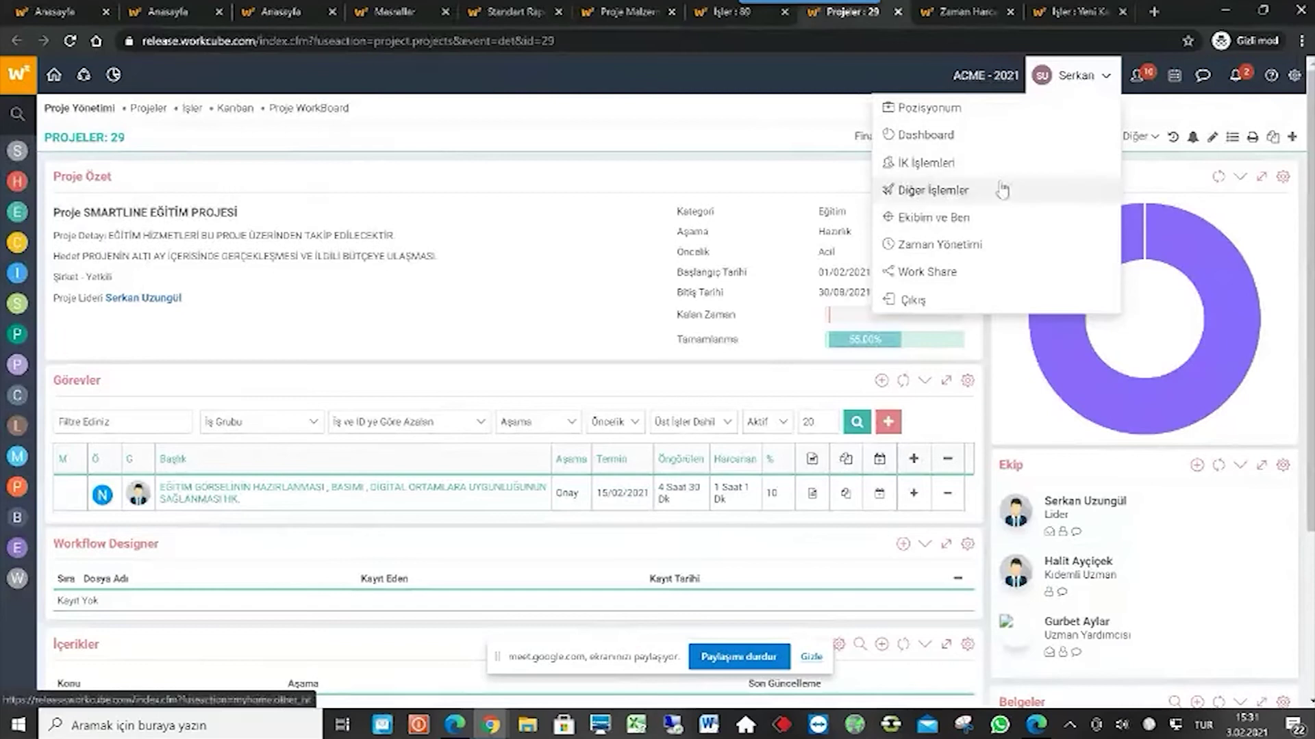
pyautogui.click(971, 224)
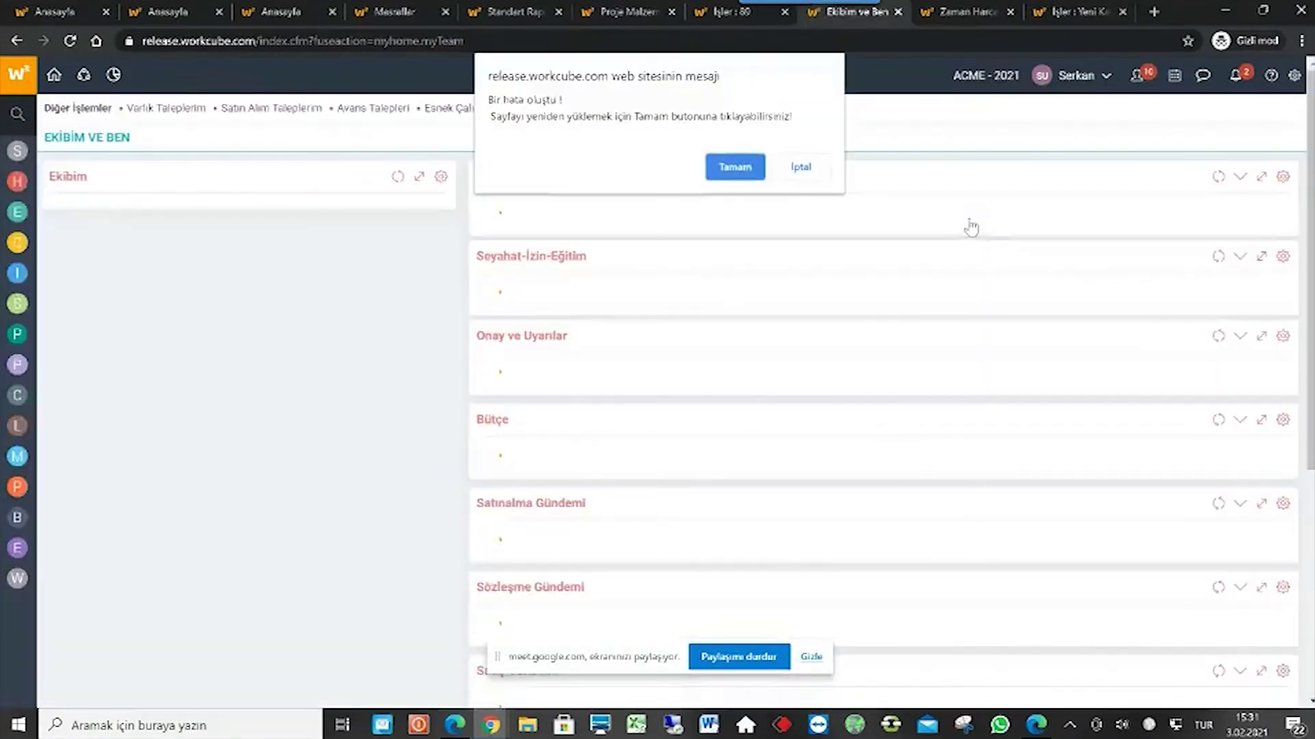
pyautogui.click(733, 170)
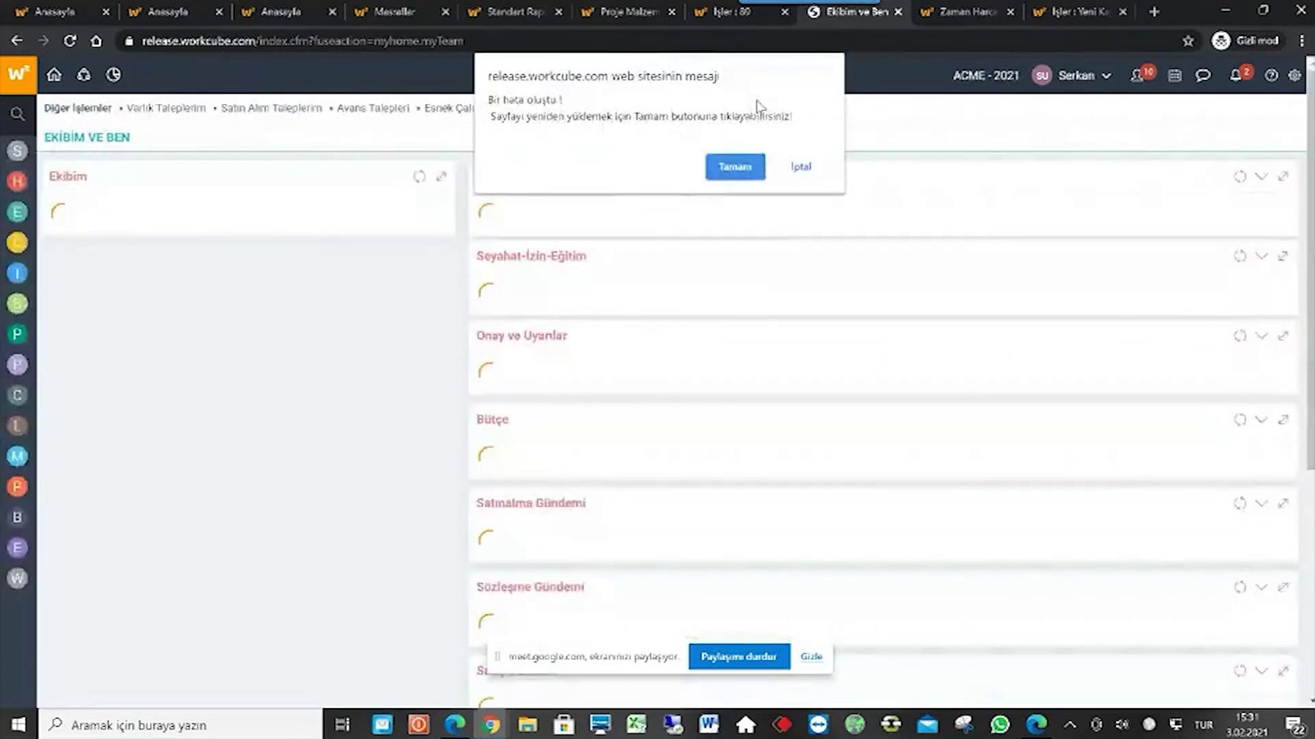
pyautogui.click(735, 167)
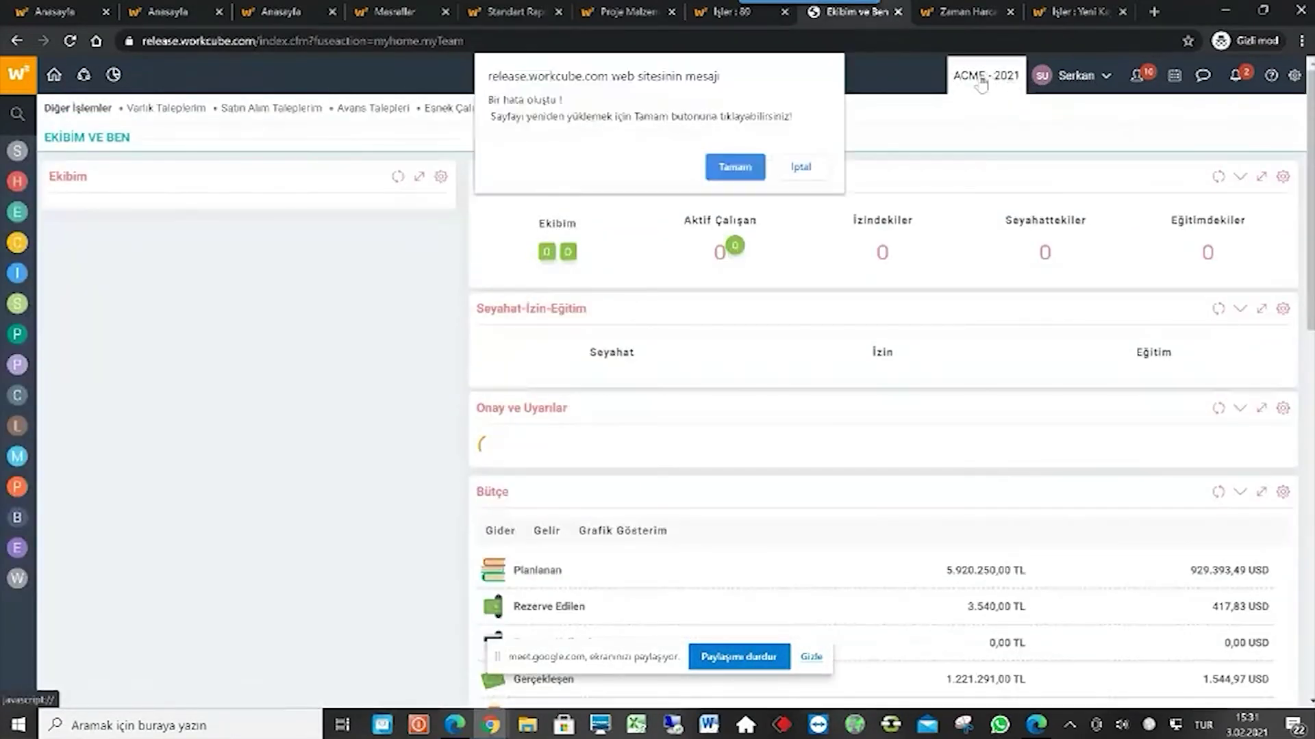
pyautogui.click(812, 166)
pyautogui.moveTo(1049, 113)
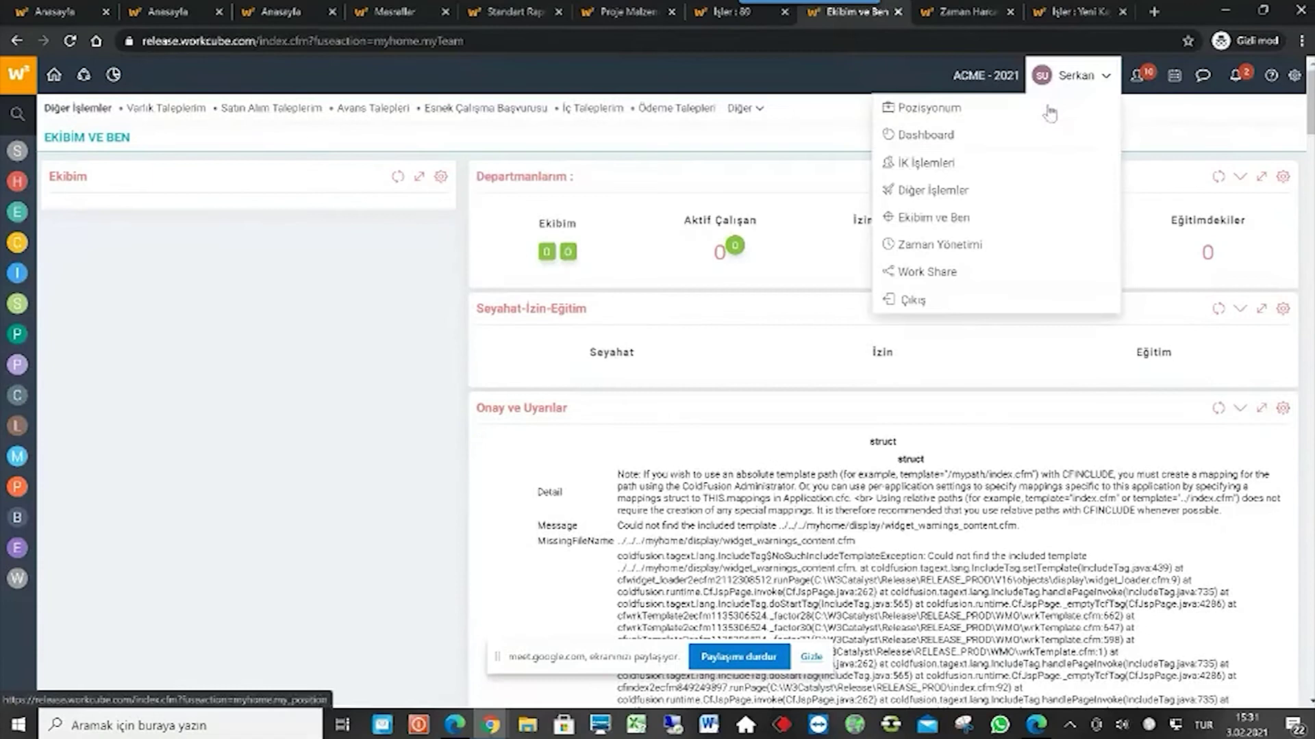
pyautogui.click(975, 192)
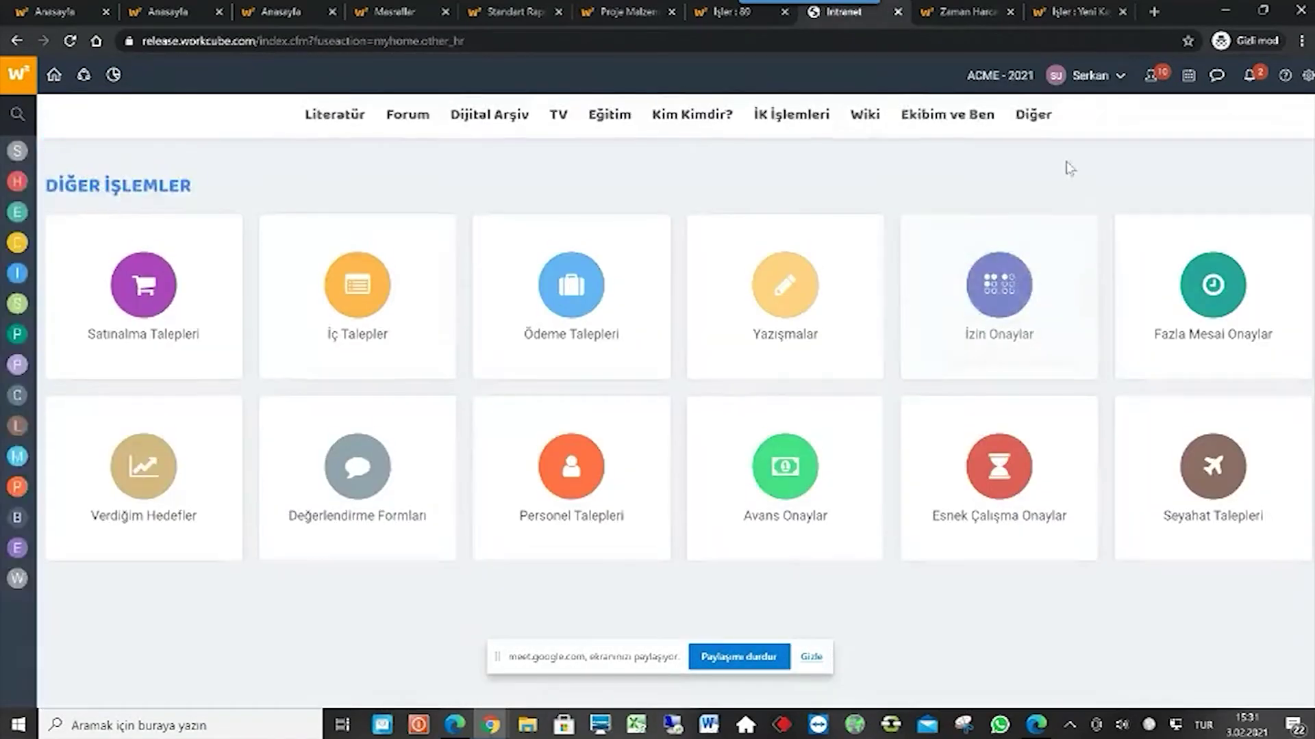
# Open Zaman Yönetimi and review the weekly time entries for 01/02/2021 - 07/02/2021 across all columns up to Arge Gününe Dahil.
pyautogui.moveTo(1089, 75)
pyautogui.click(975, 240)
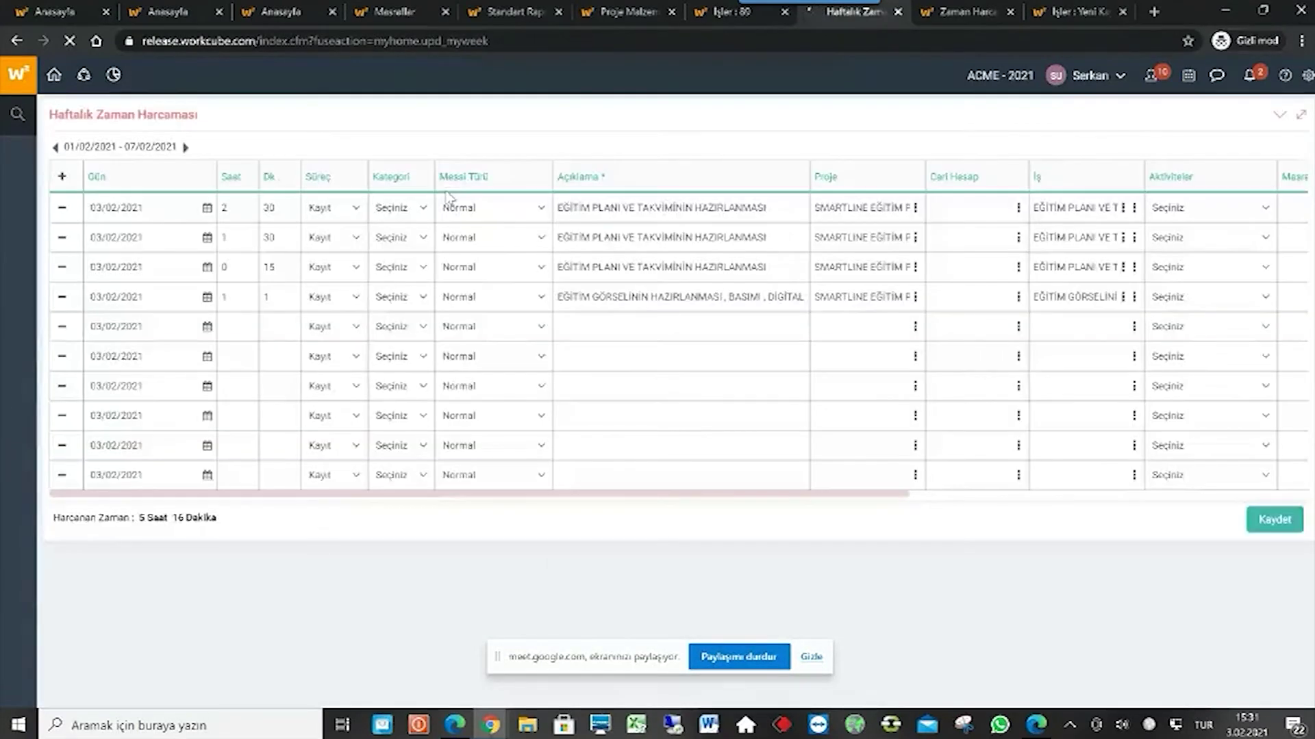
pyautogui.click(236, 327)
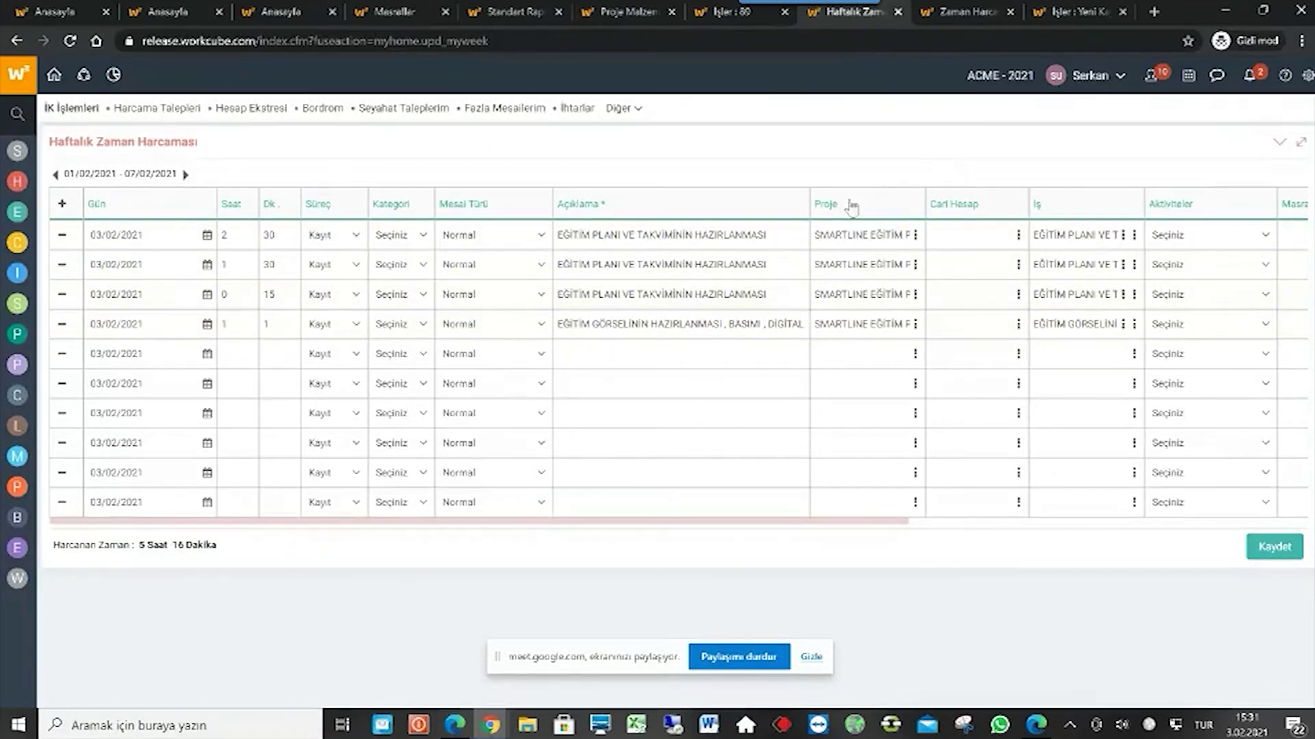
pyautogui.moveTo(686, 525); pyautogui.dragTo(1171, 548)
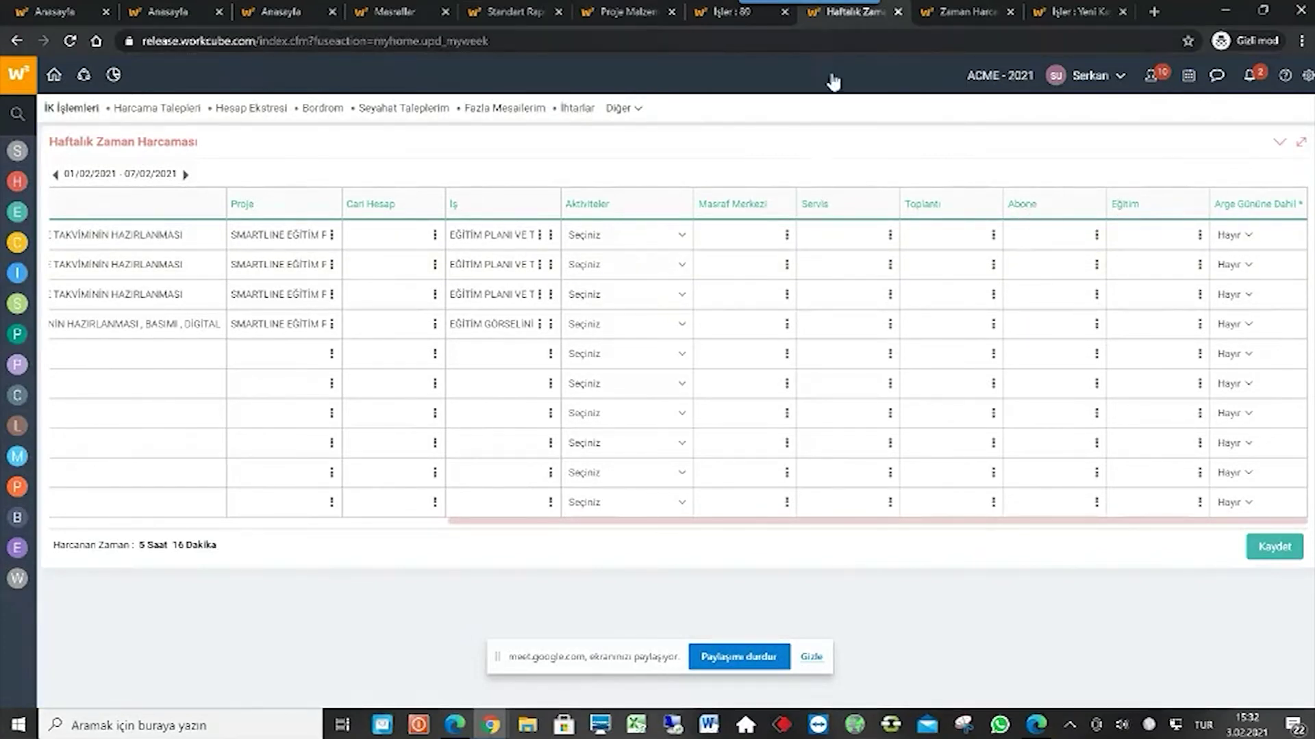
# Compare the Zaman Harcamaları Raporu with the Haftalık Zaman Harcaması page and the Proje Malzeme ve İhtiyaç Raporu.
pyautogui.click(962, 12)
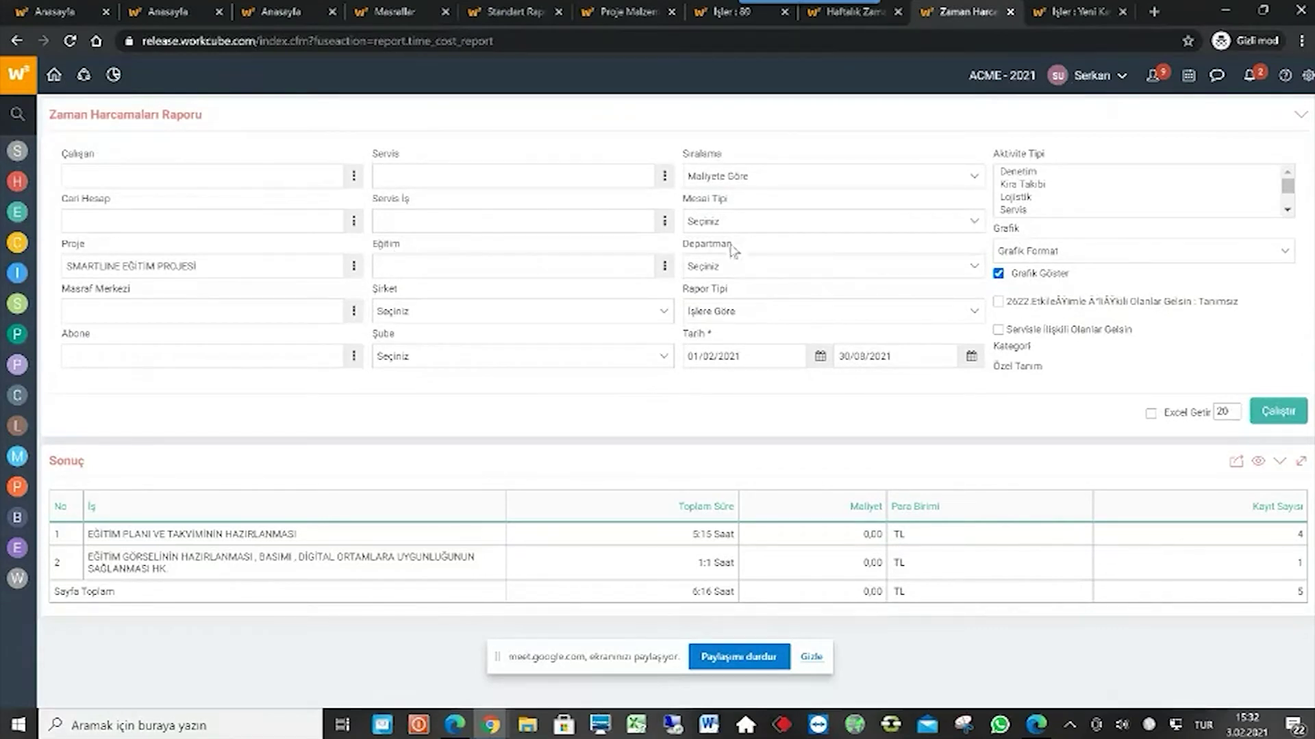
pyautogui.click(849, 11)
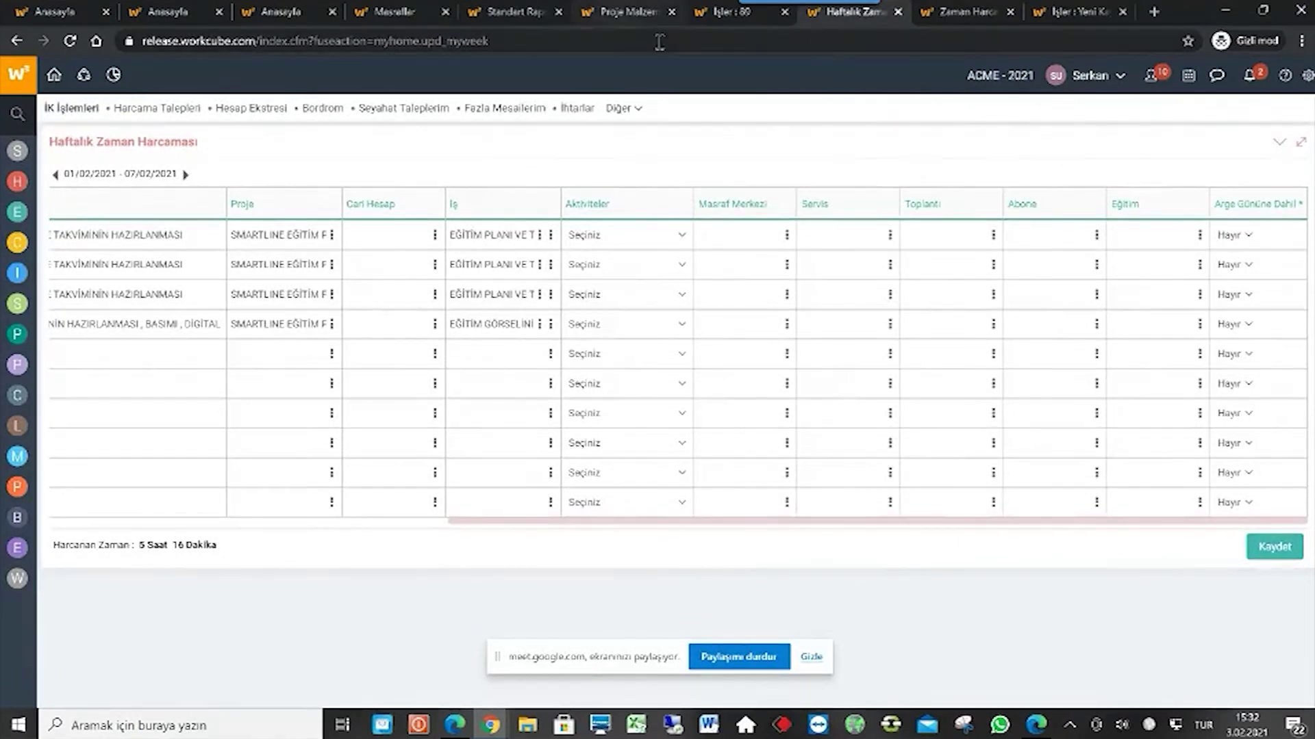
pyautogui.click(607, 14)
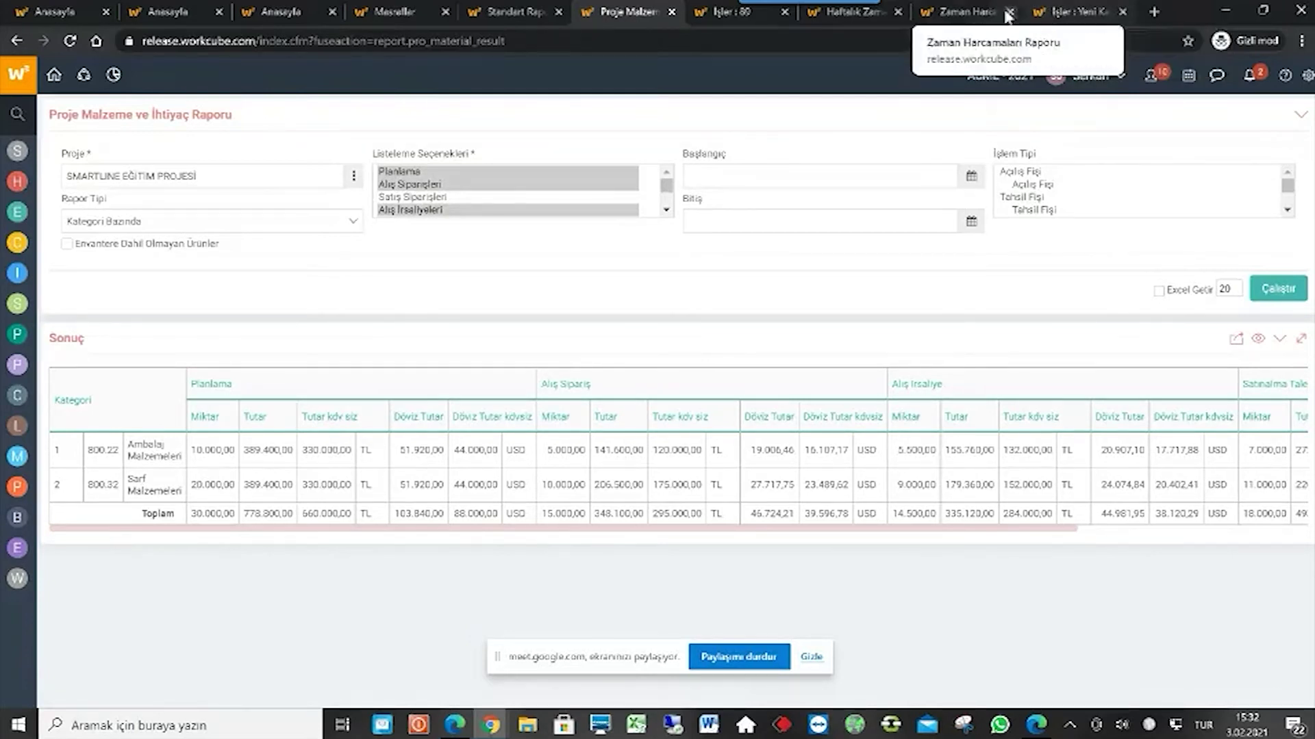
pyautogui.click(971, 16)
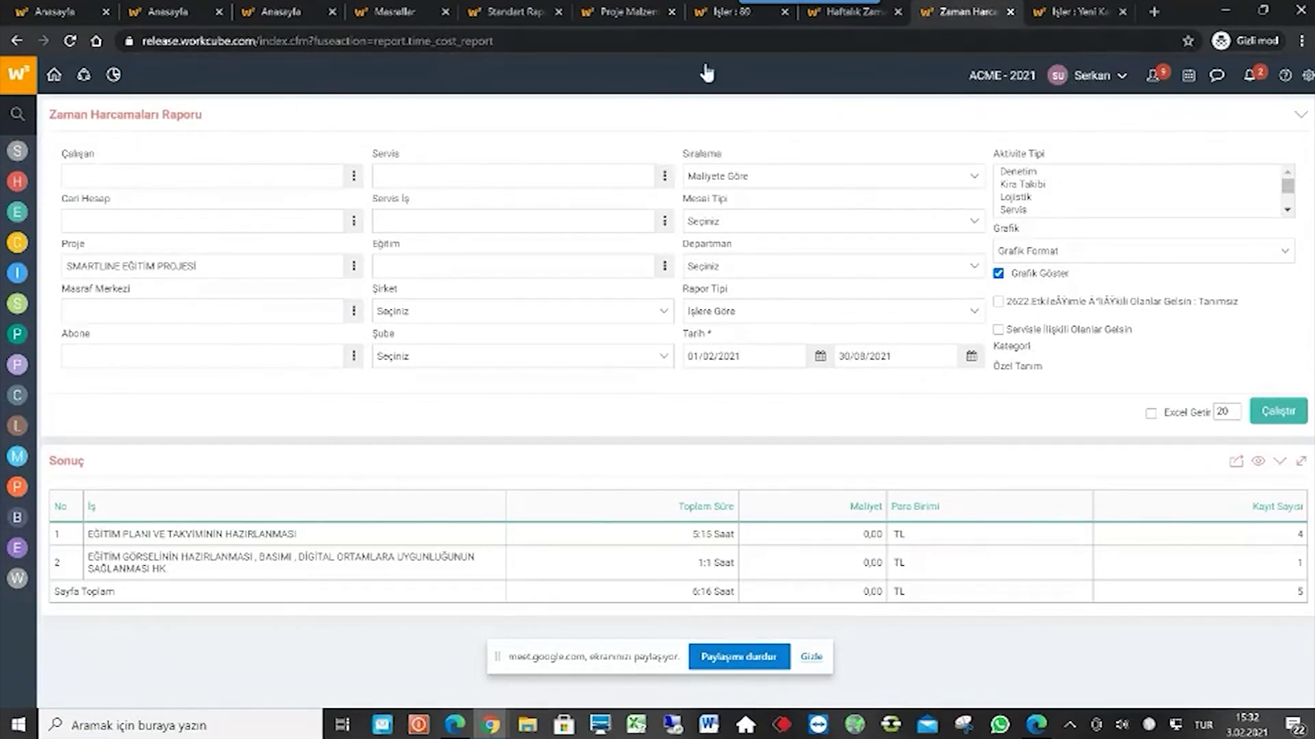
pyautogui.click(590, 15)
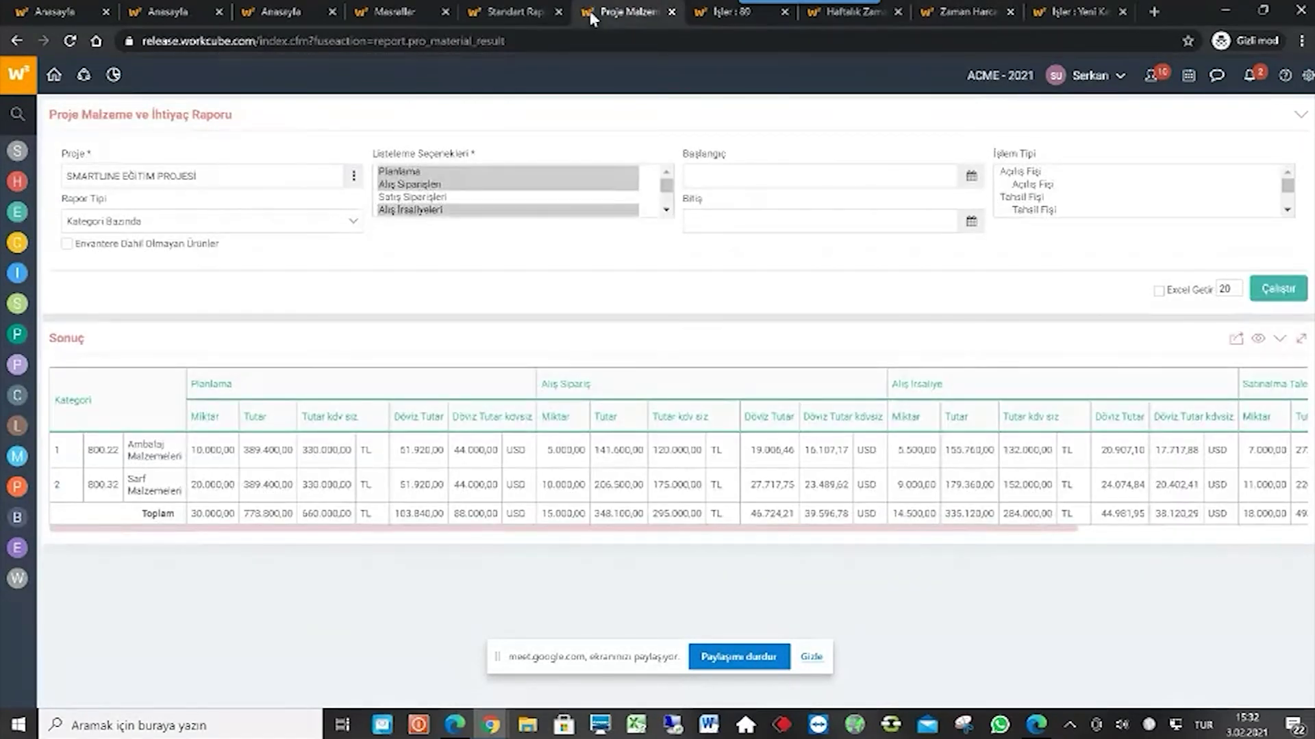
# Reopen the SMARTLINE EĞİTİM PROJESİ project from task 89 and run its MS Project Export.
pyautogui.click(716, 11)
pyautogui.click(1143, 426)
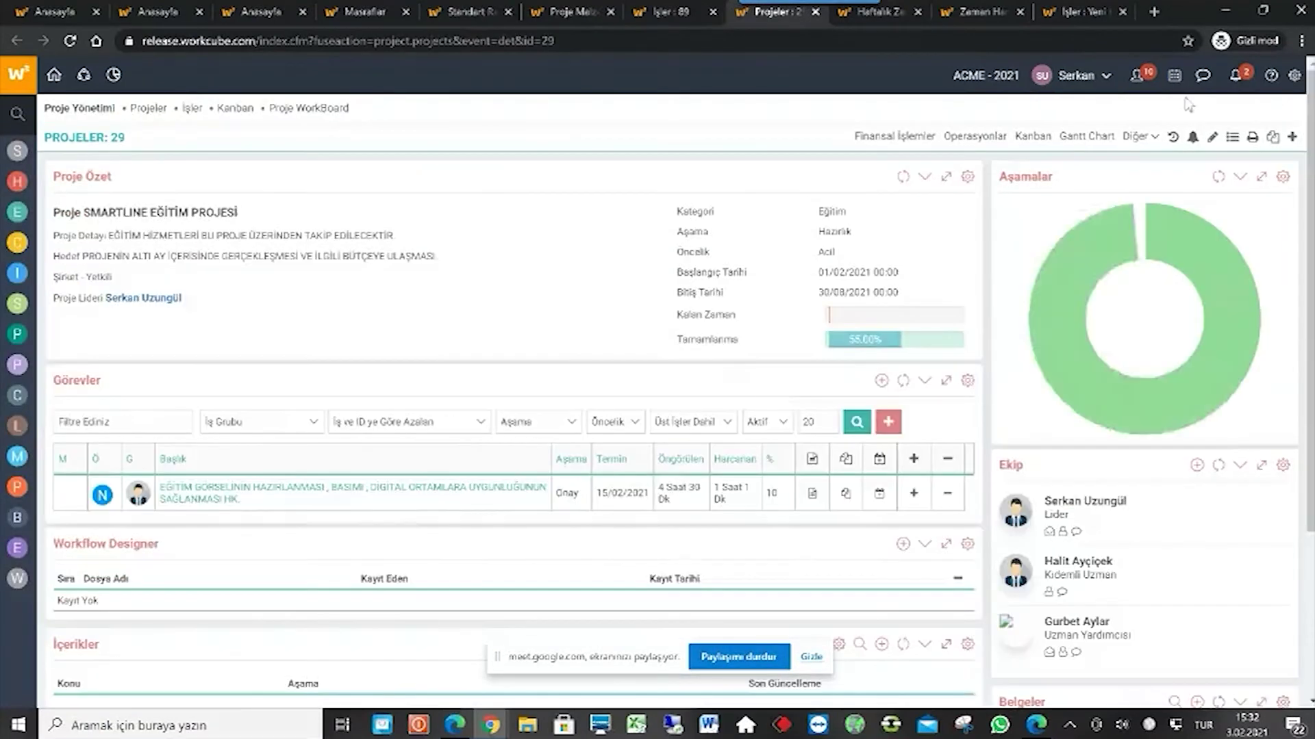
pyautogui.click(1136, 136)
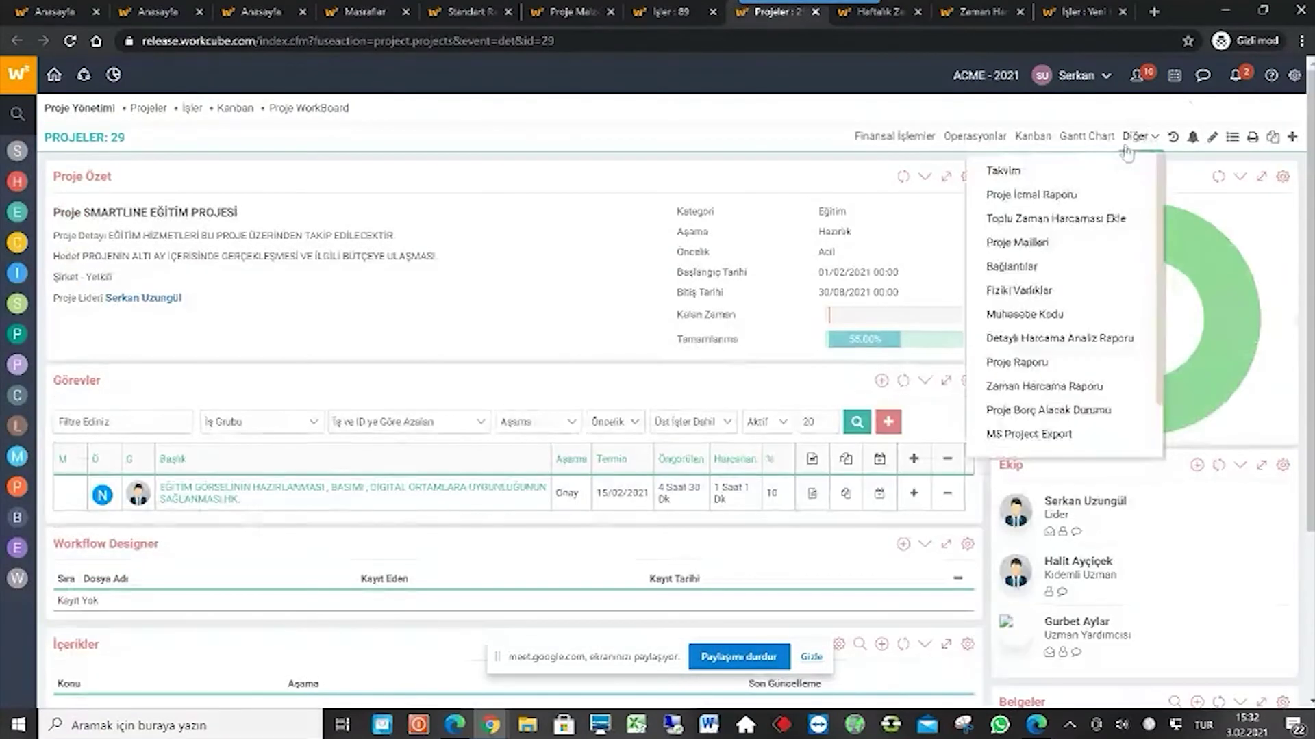
pyautogui.scroll(-1, 1052, 390)
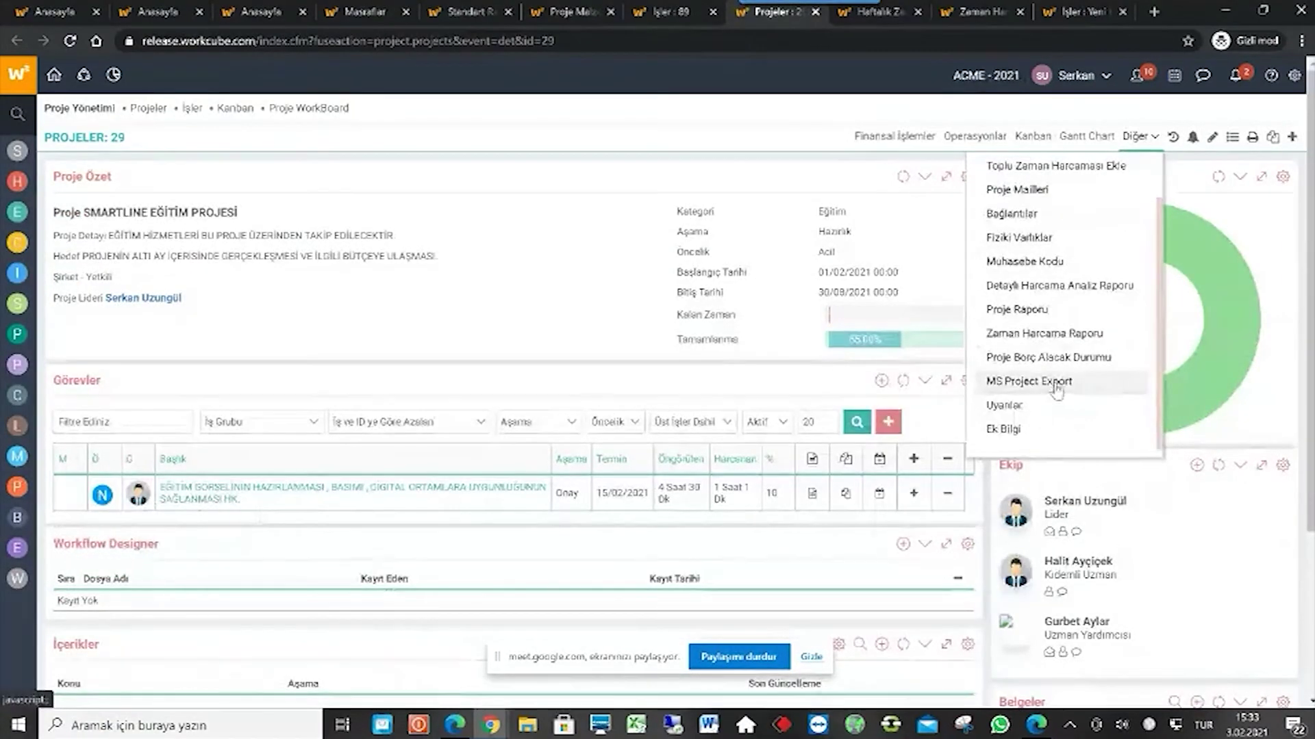
pyautogui.click(1052, 385)
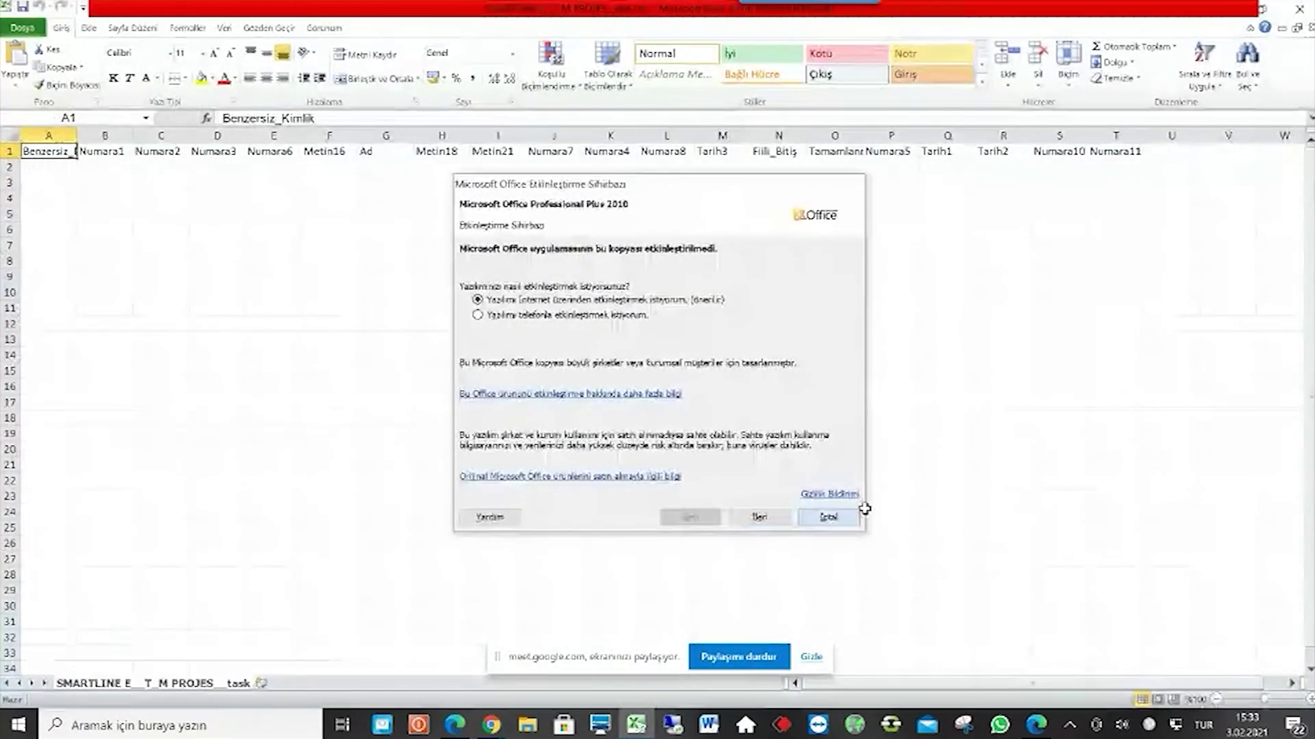
# Cancel the Office activation wizard, look through the exported task sheet in Excel and close the workbook.
pyautogui.click(832, 516)
pyautogui.scroll(-4, 144, 318)
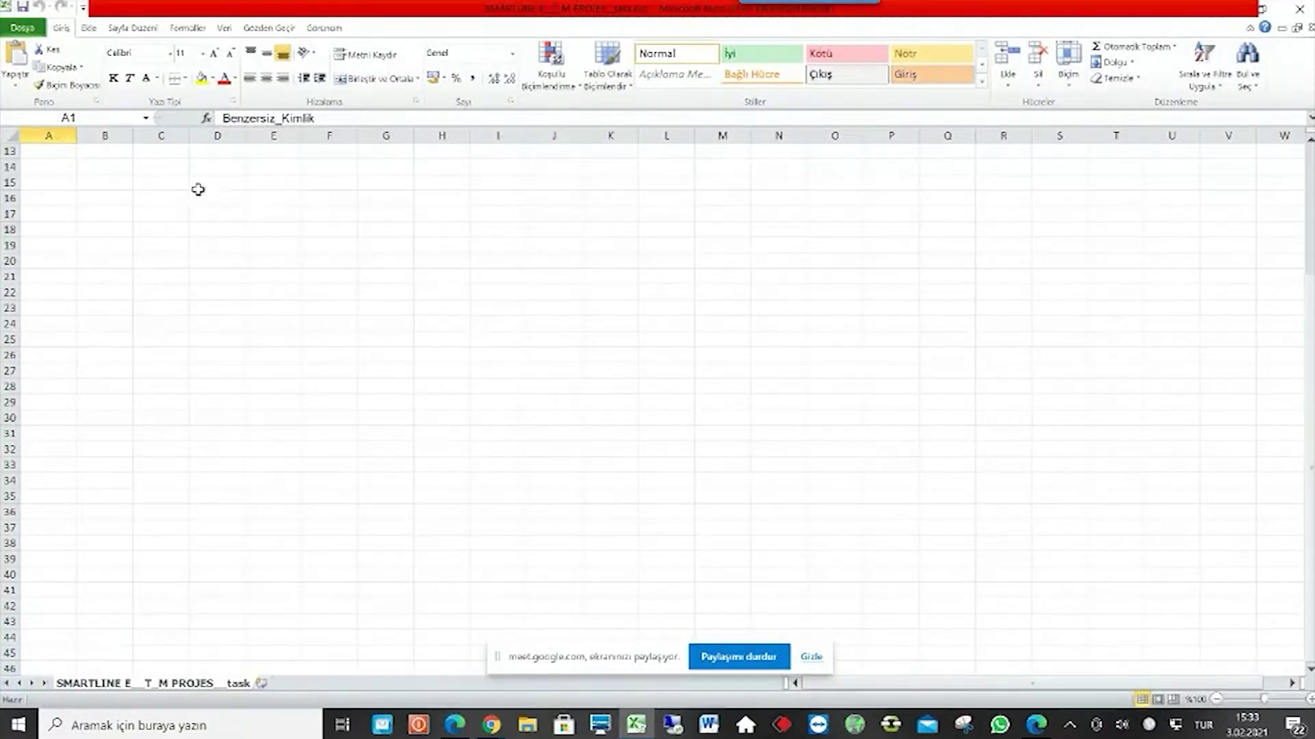
pyautogui.scroll(4, 198, 189)
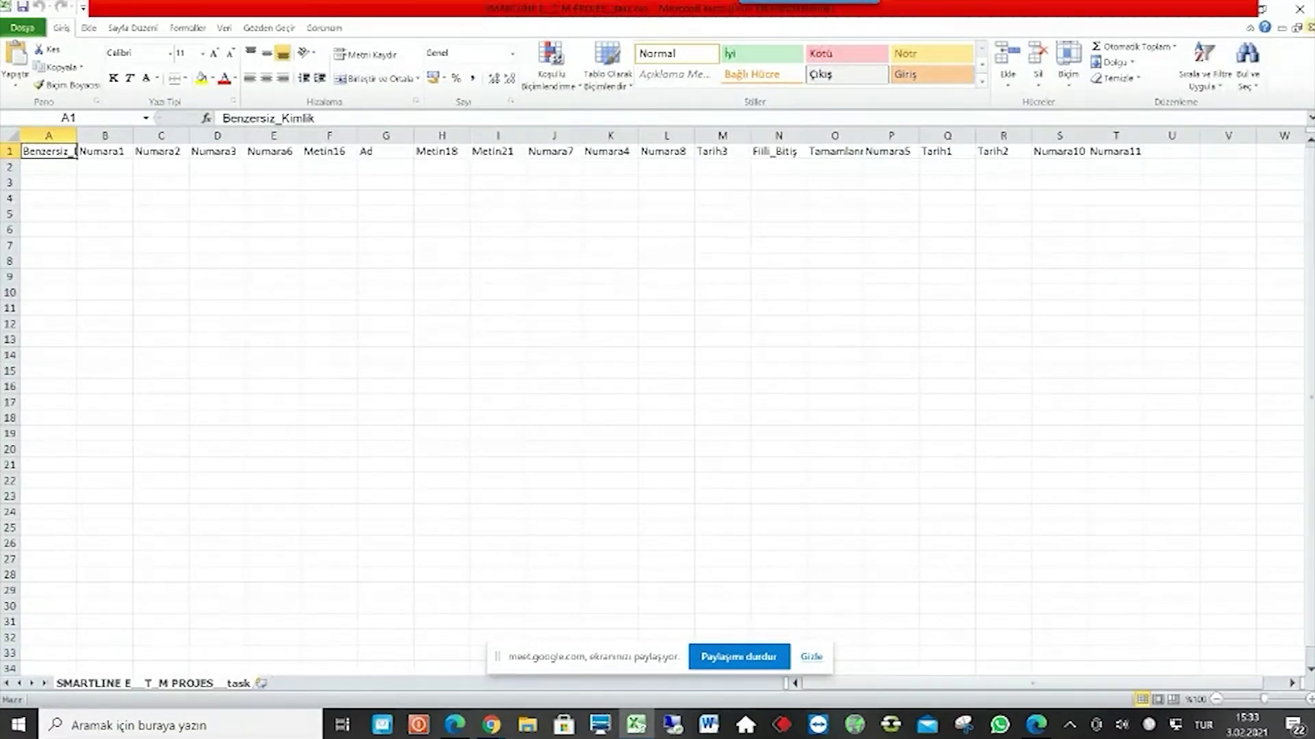
pyautogui.click(1299, 9)
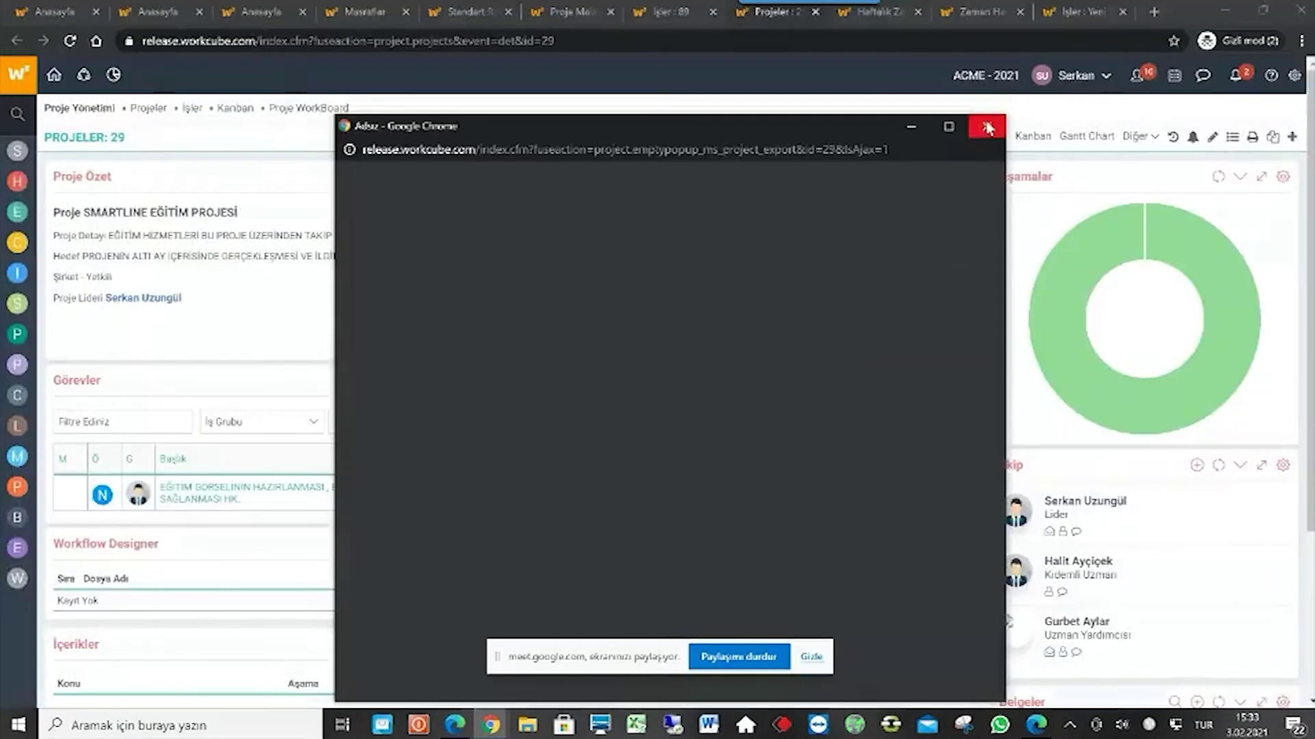
# Close the empty export window and look through the other options available for the SMARTLINE EĞİTİM PROJESİ project.
pyautogui.click(987, 128)
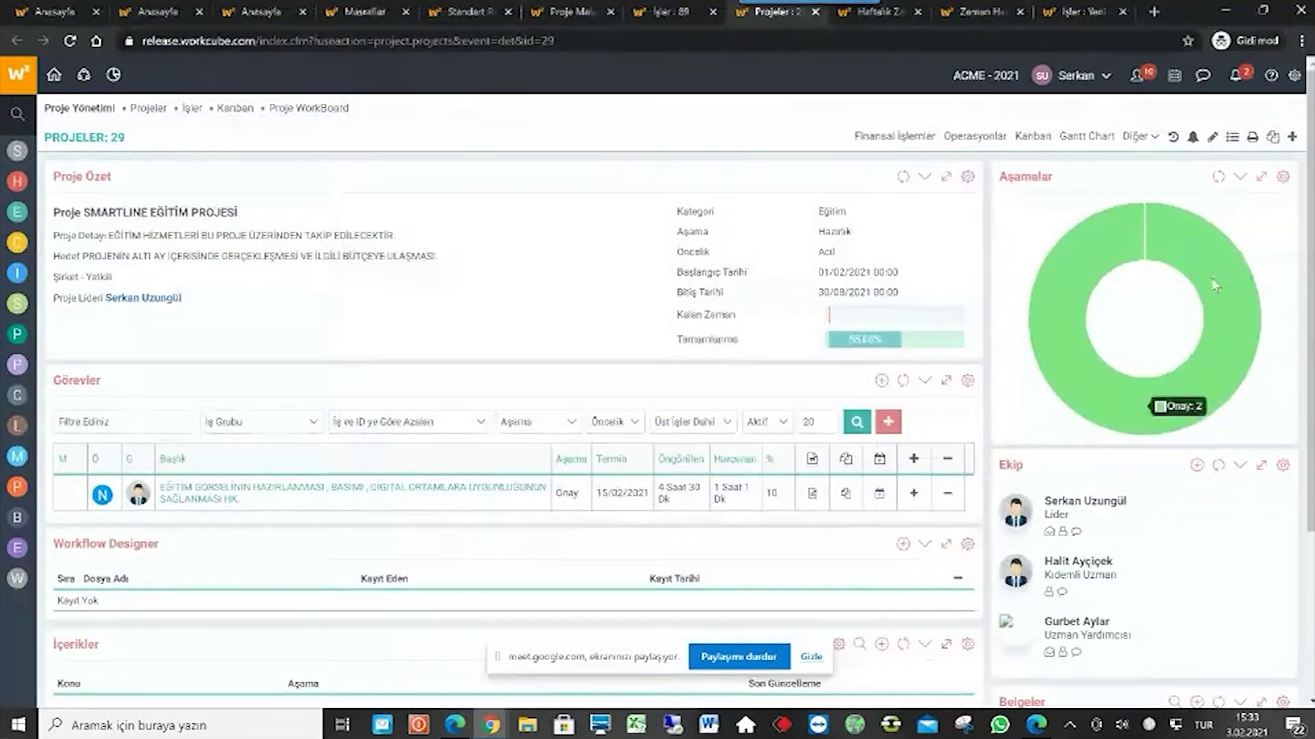
pyautogui.scroll(-3, 1042, 426)
pyautogui.scroll(3, 1054, 292)
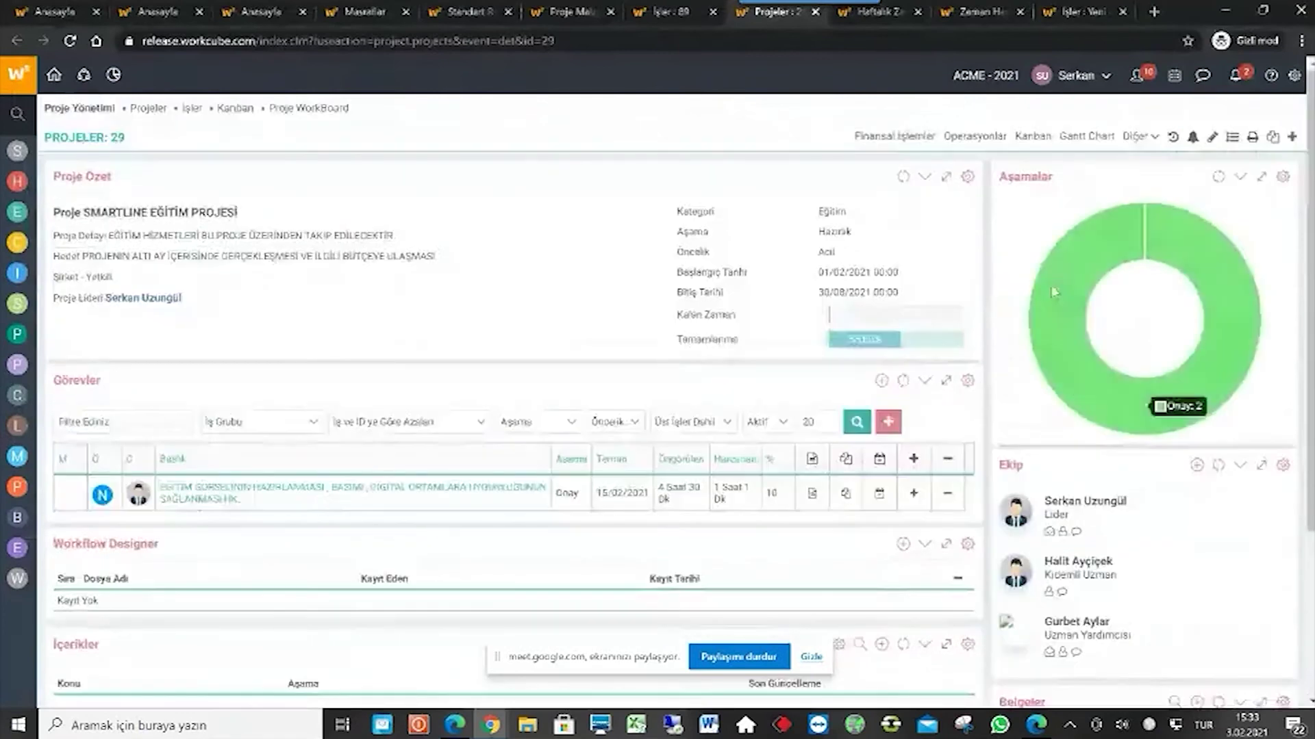
pyautogui.click(1137, 136)
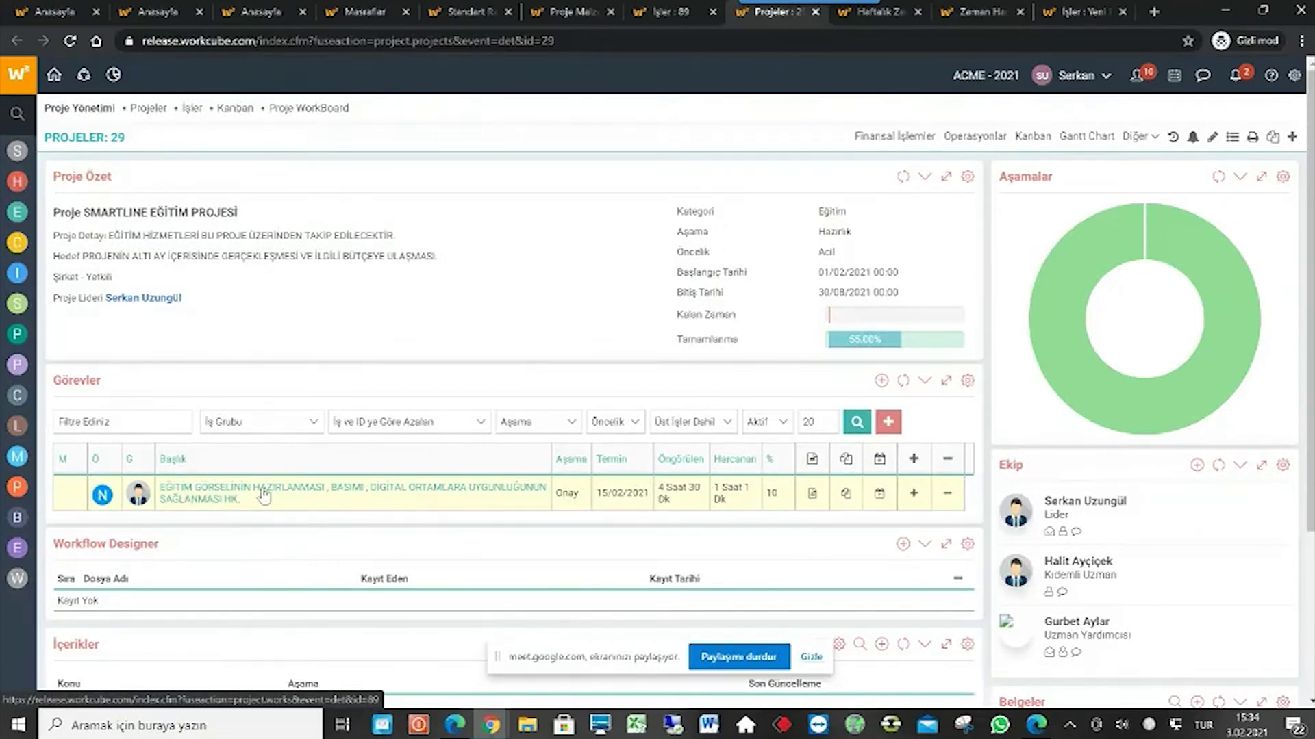
pyautogui.click(1138, 136)
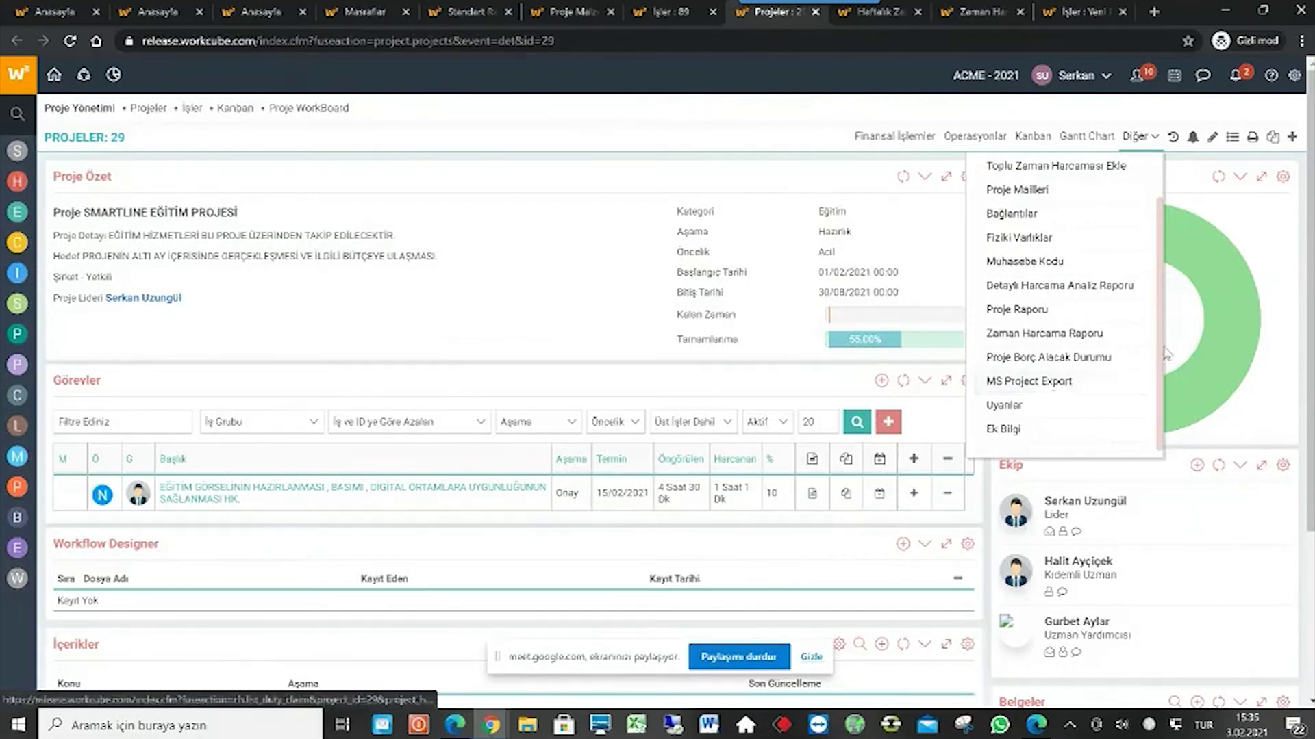
pyautogui.moveTo(1146, 130)
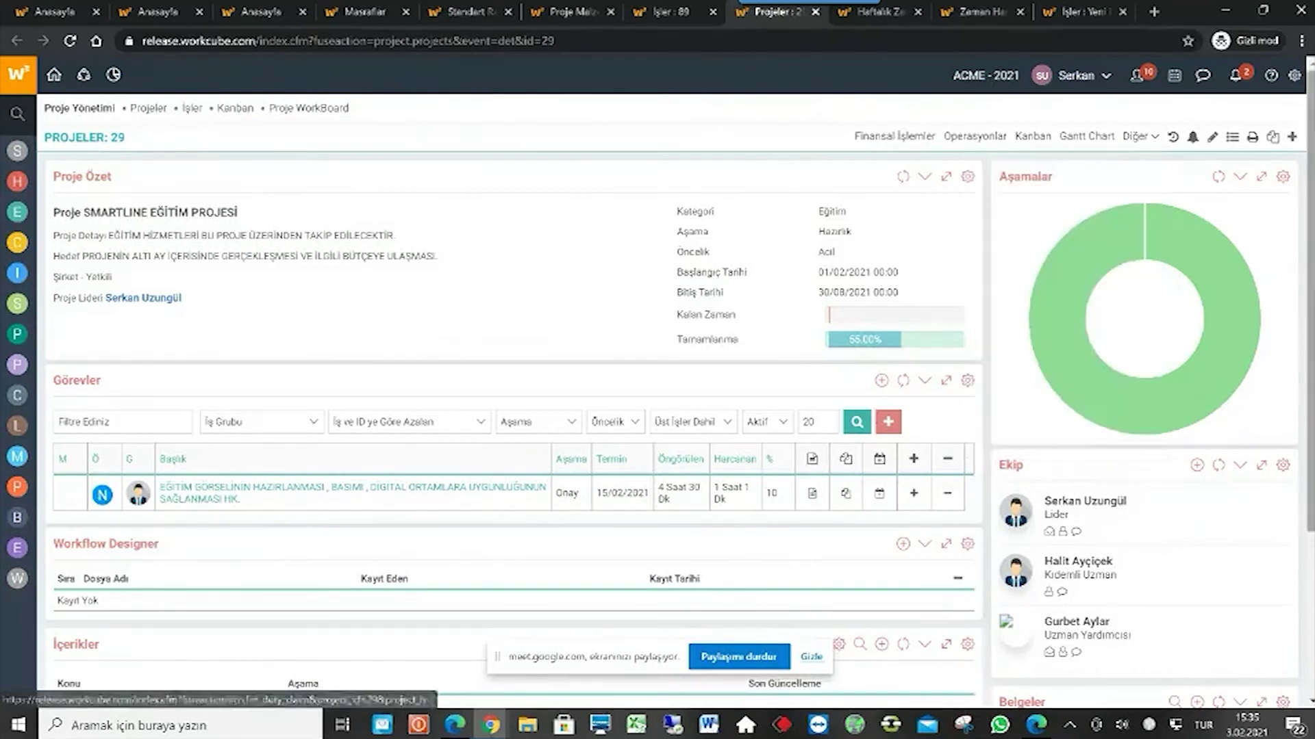
# Open İş Kopyala for the project and read its two task copying methods and the document import rules.
pyautogui.click(1272, 138)
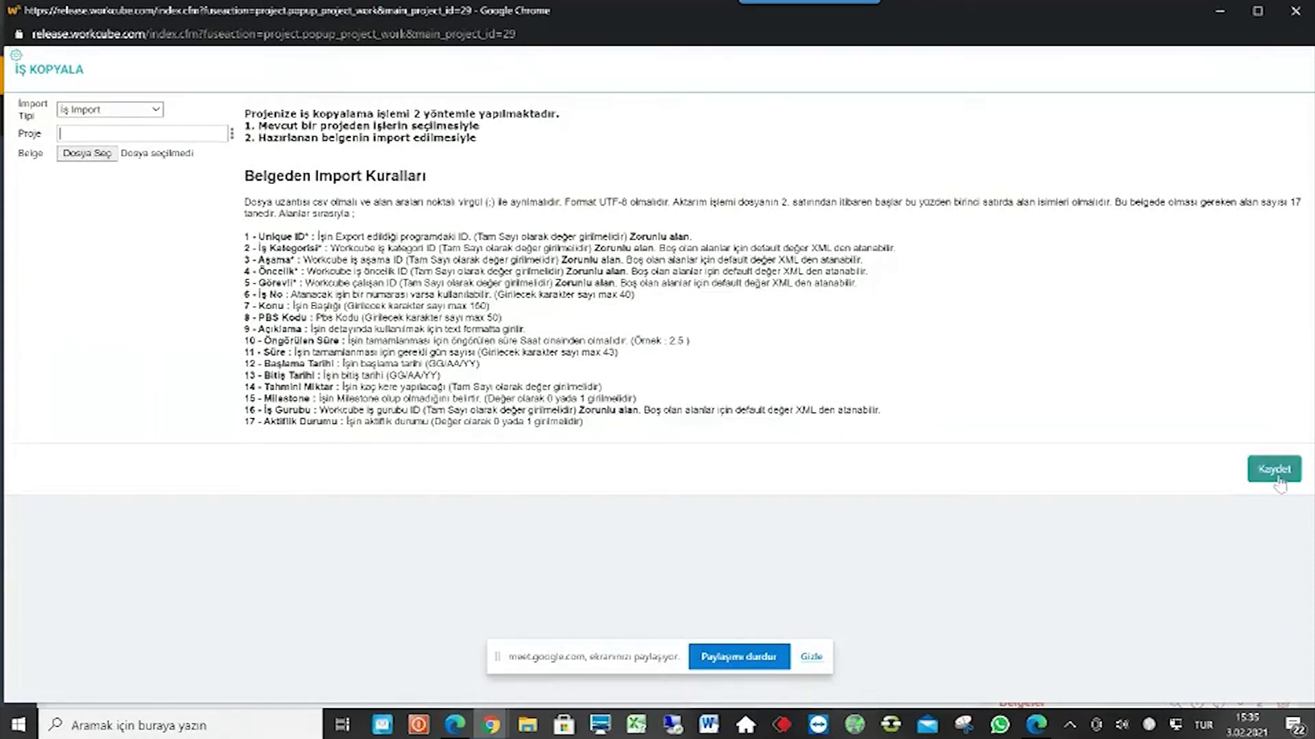
pyautogui.moveTo(248, 235); pyautogui.dragTo(600, 433)
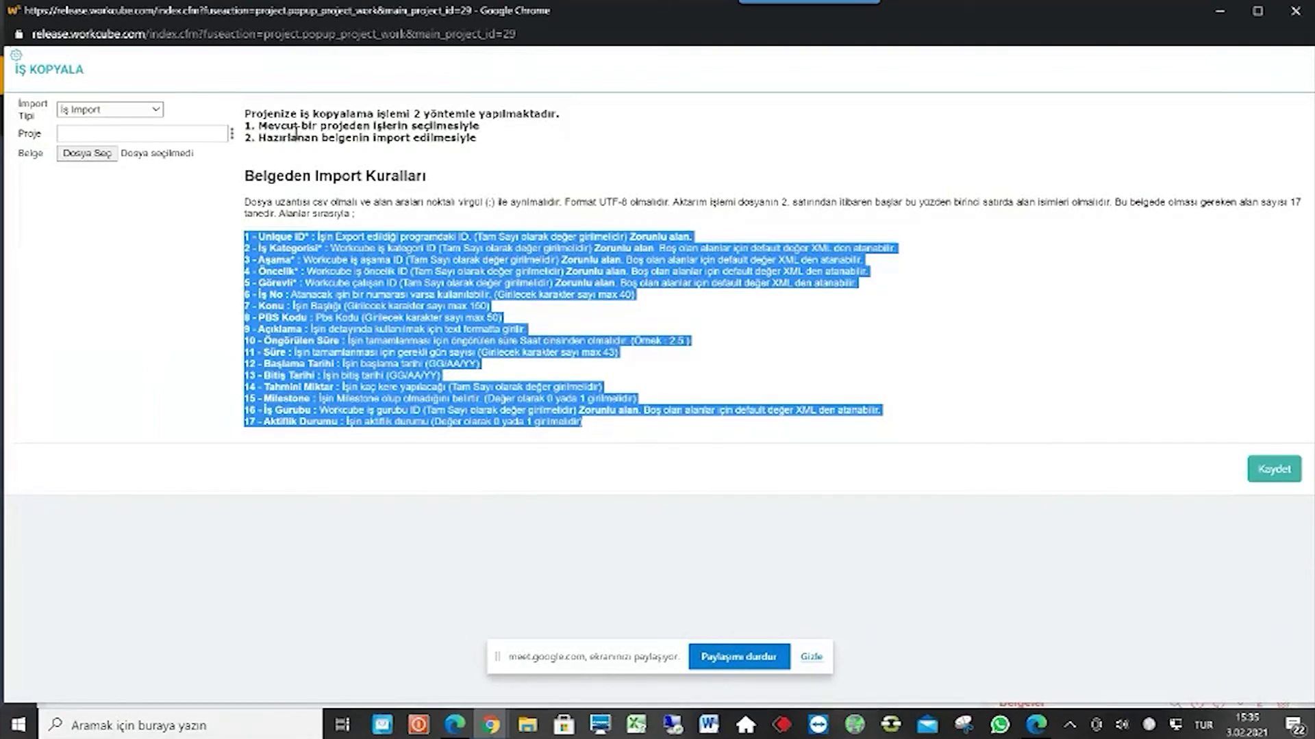
pyautogui.moveTo(413, 111); pyautogui.dragTo(568, 118)
pyautogui.click(507, 152)
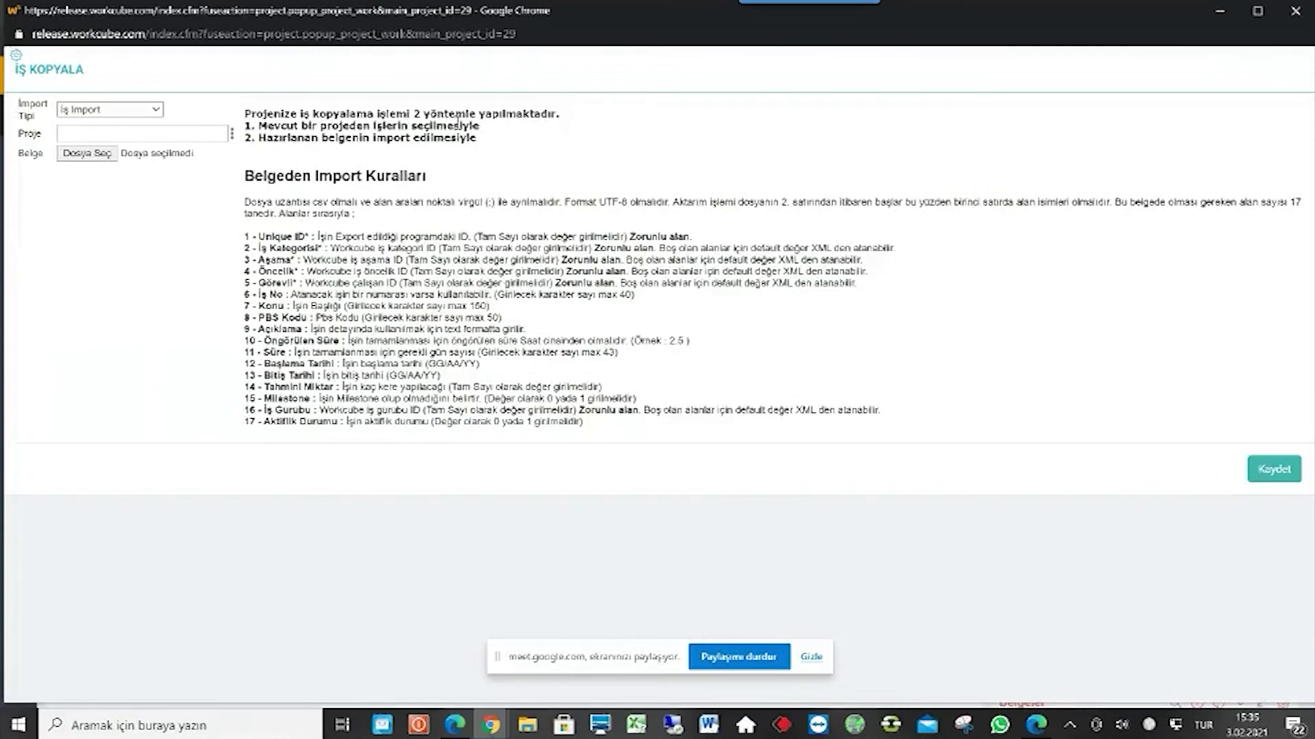
pyautogui.click(482, 138)
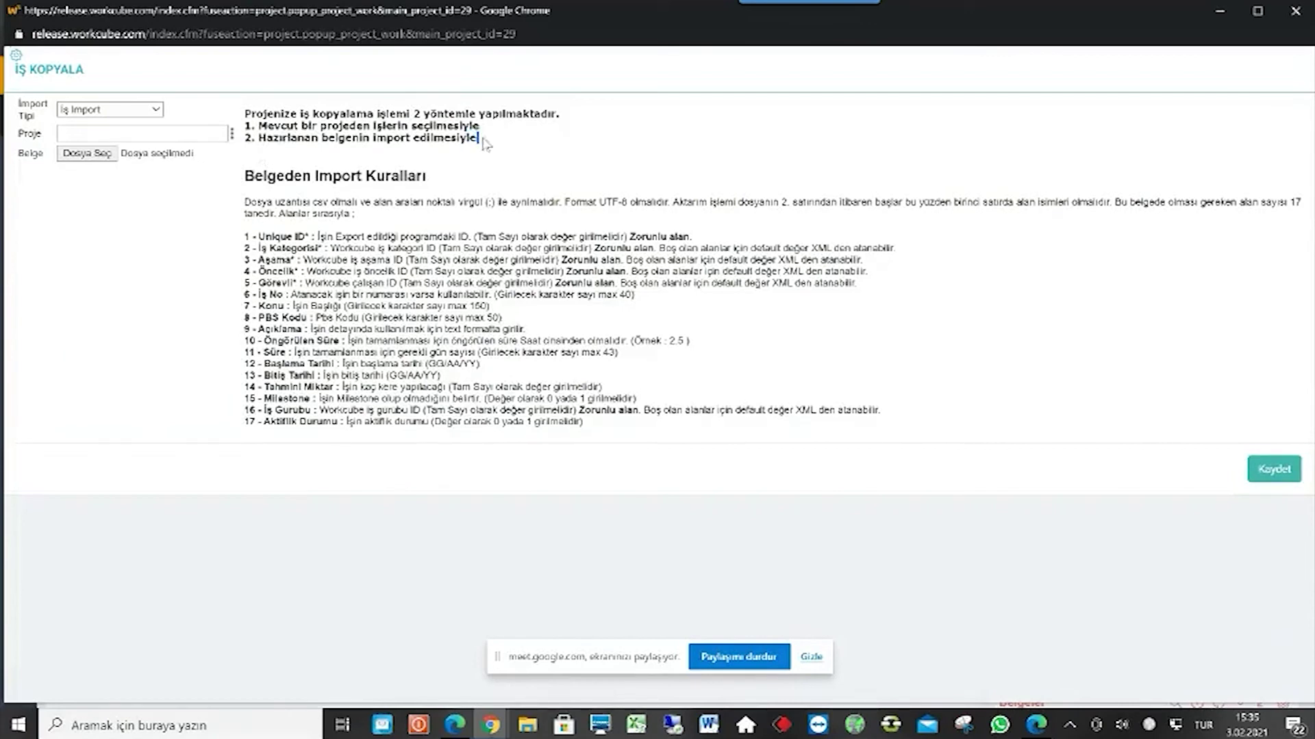
# Try to load the tasks of ACIBADEM PROJE for copying and return to the İş Kopyala form.
pyautogui.click(232, 136)
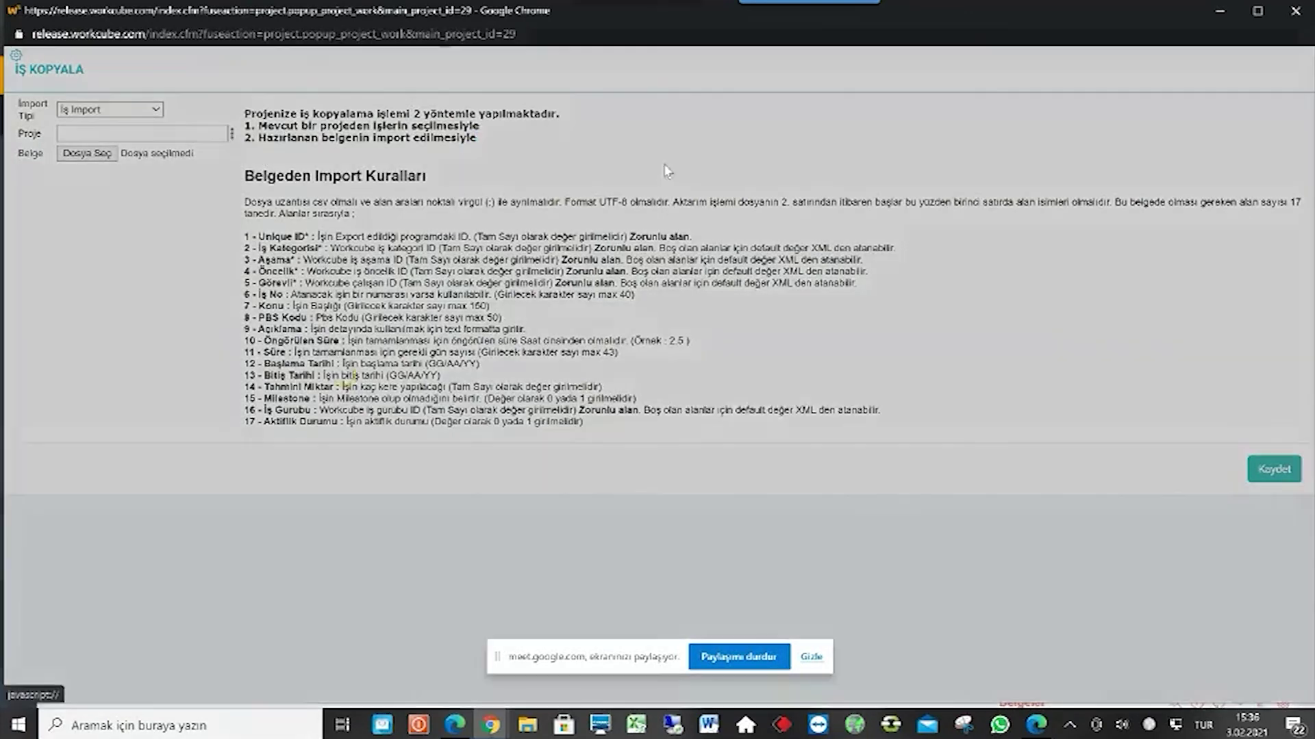
pyautogui.click(718, 363)
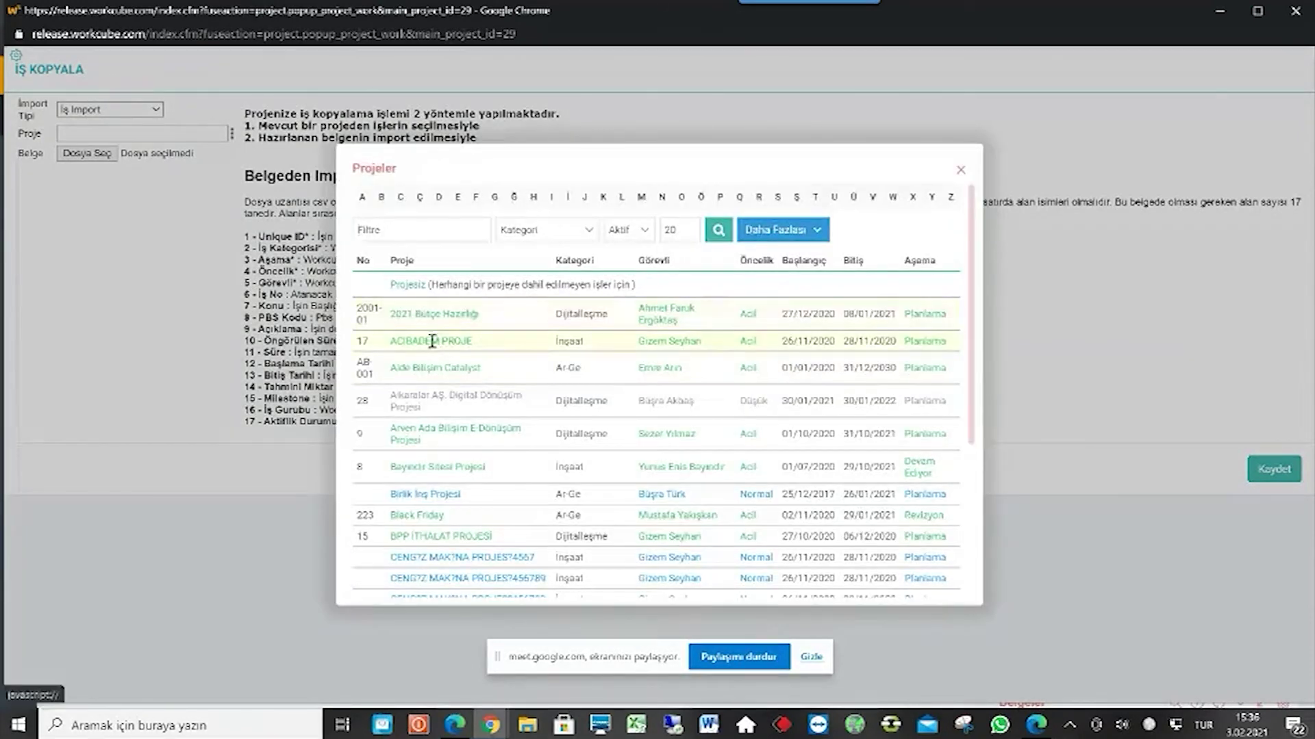
pyautogui.click(438, 341)
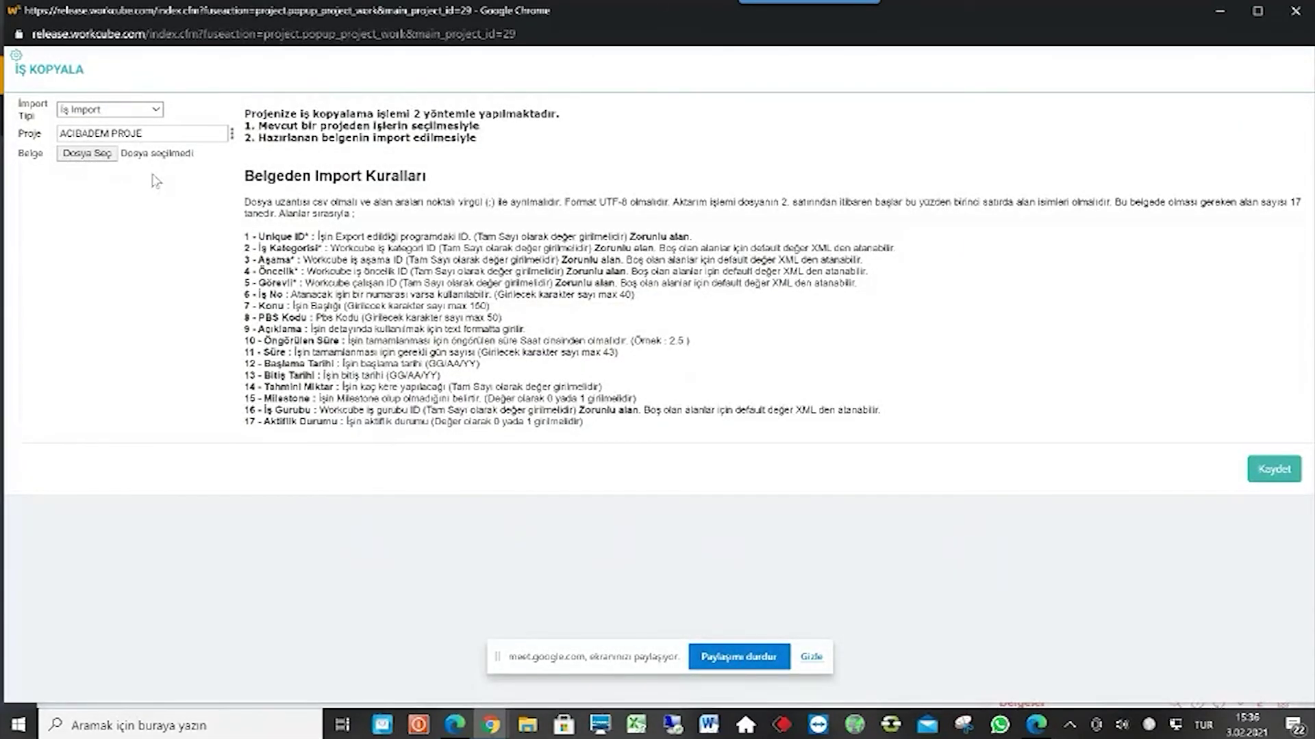
pyautogui.click(1270, 472)
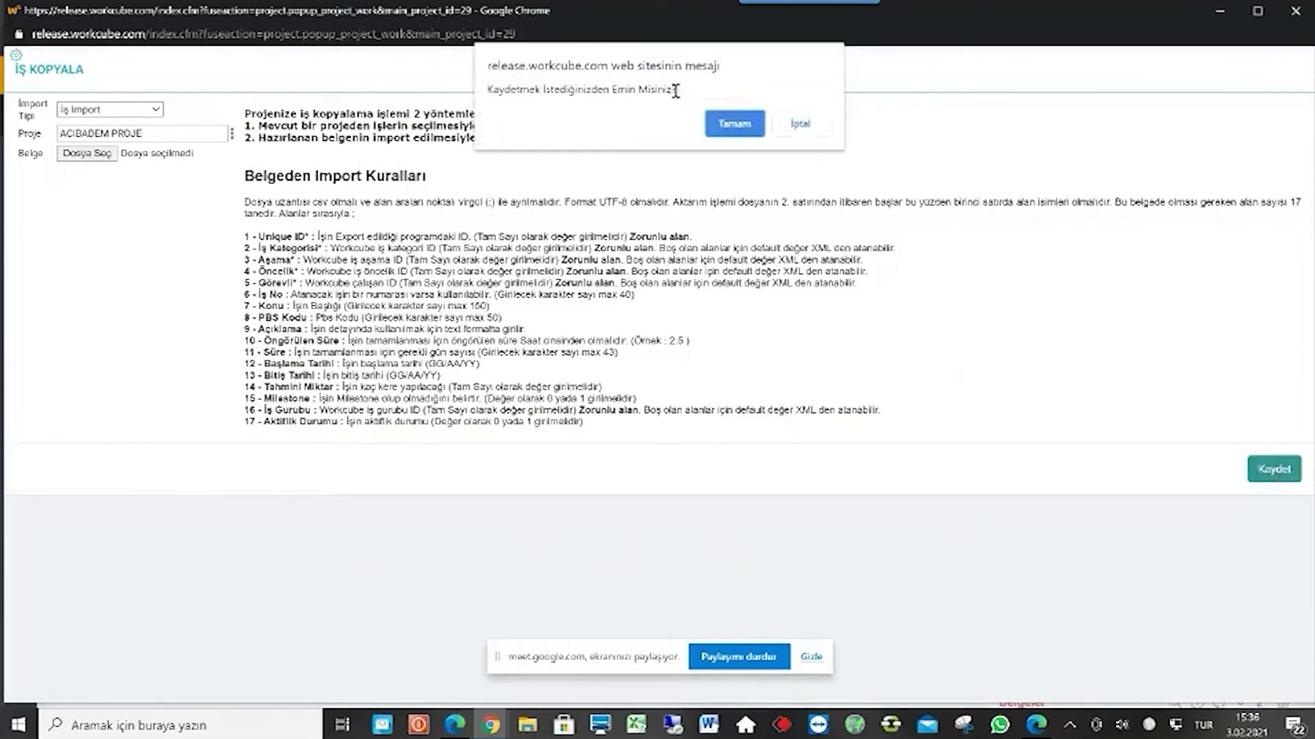
pyautogui.press('Return')
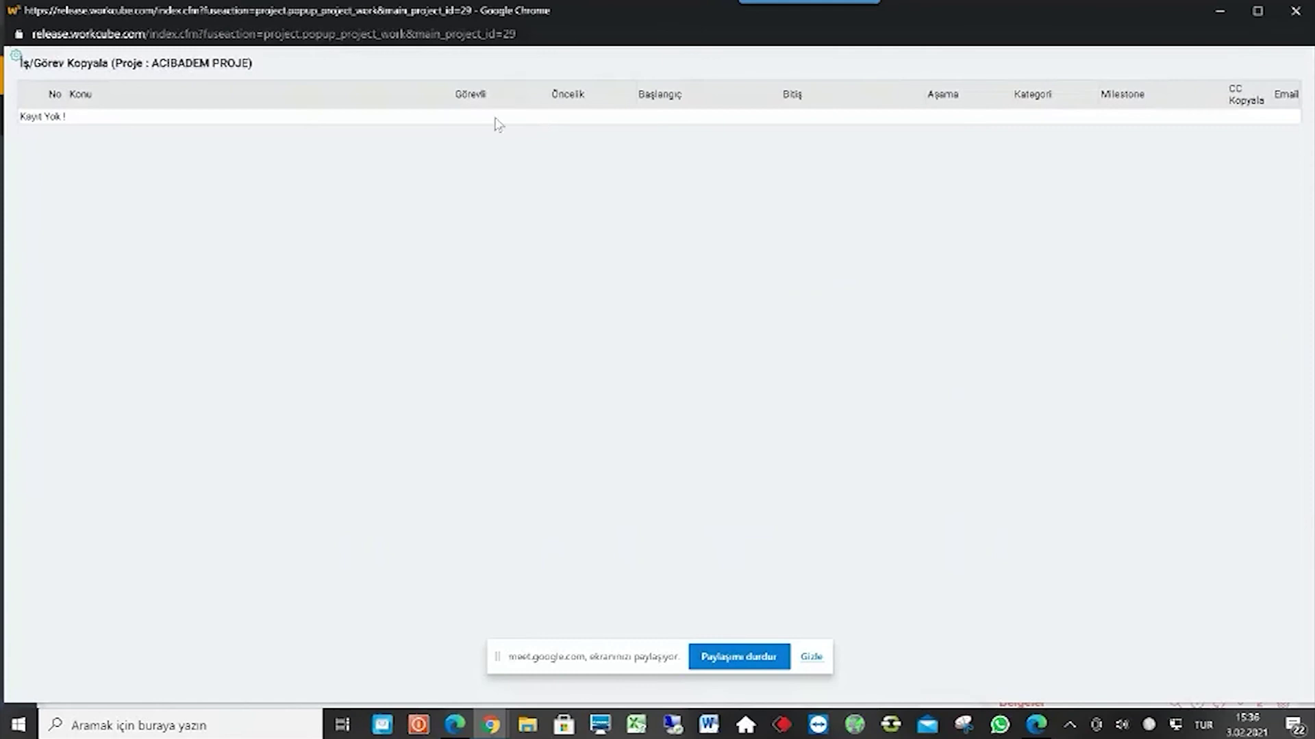
pyautogui.rightClick(867, 209)
pyautogui.click(932, 229)
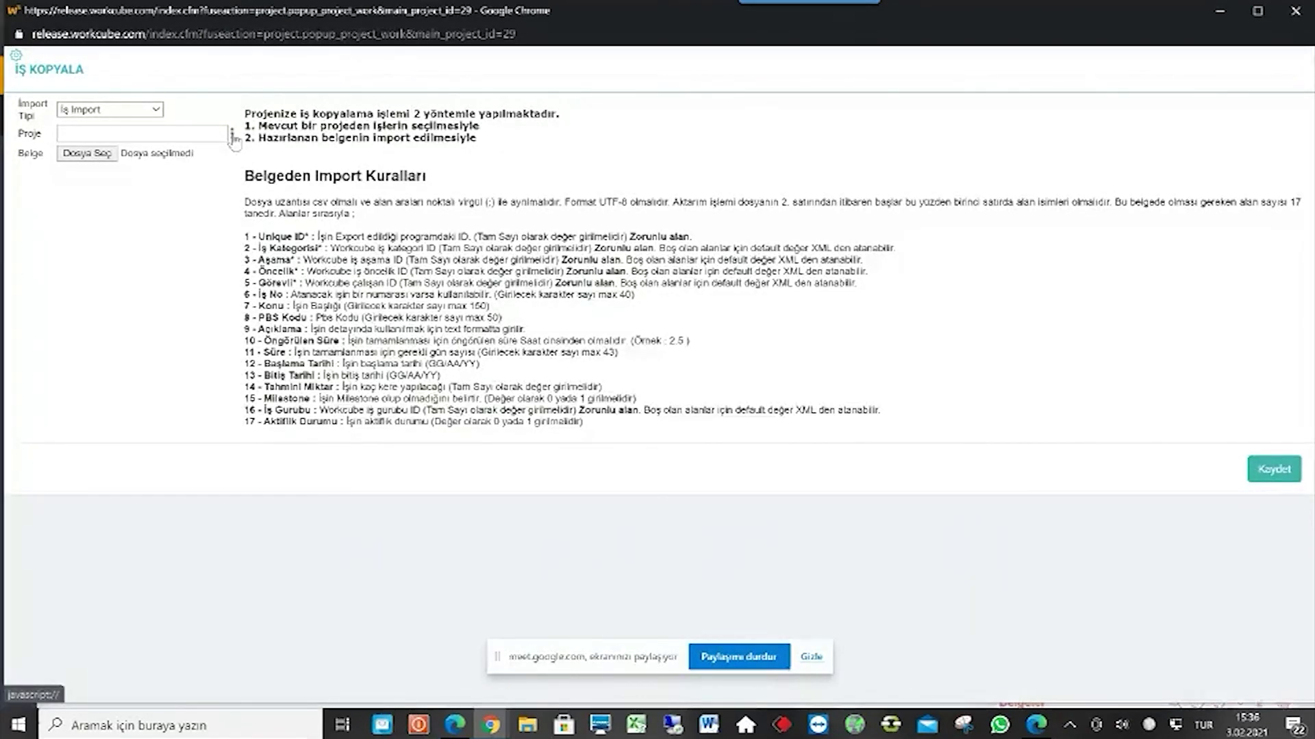
# Search the projects for SMART, pick SMARTLINE EĞİTİM PROJESİ as the copy source and load its tasks.
pyautogui.click(232, 135)
pyautogui.write('SMART')
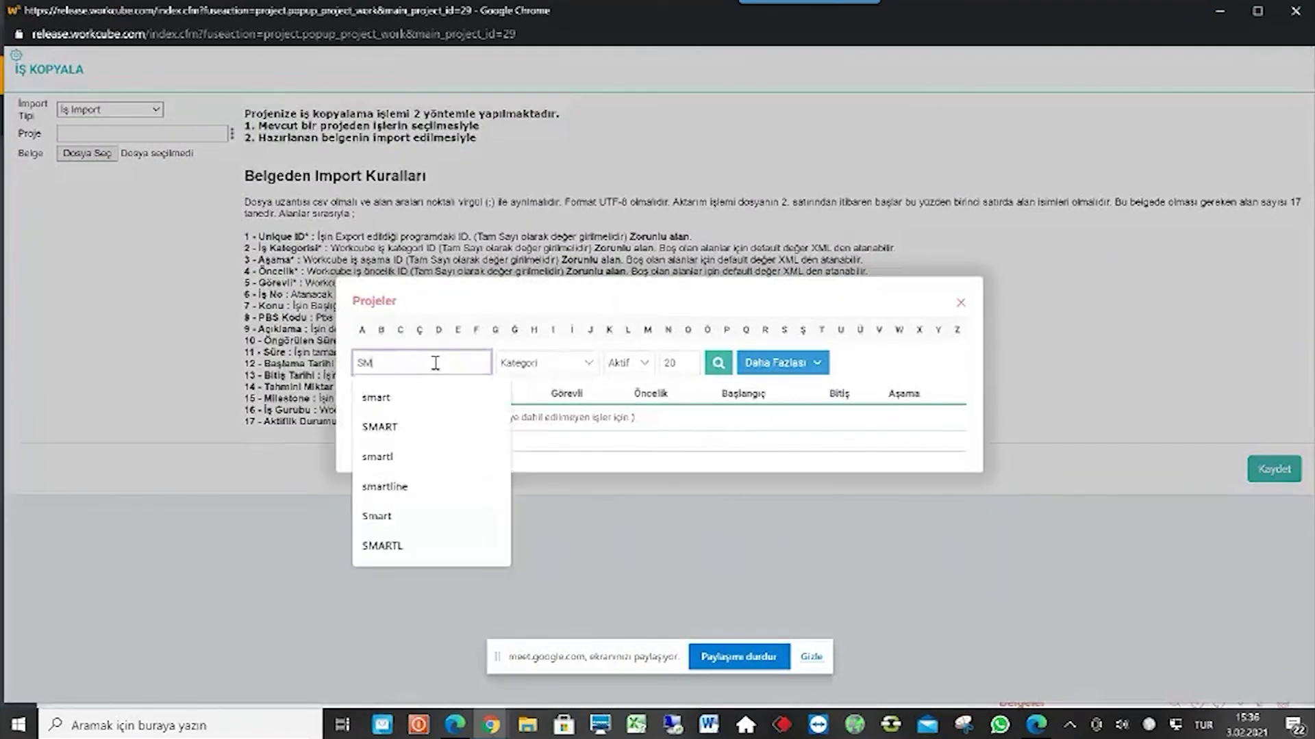
pyautogui.press('Return')
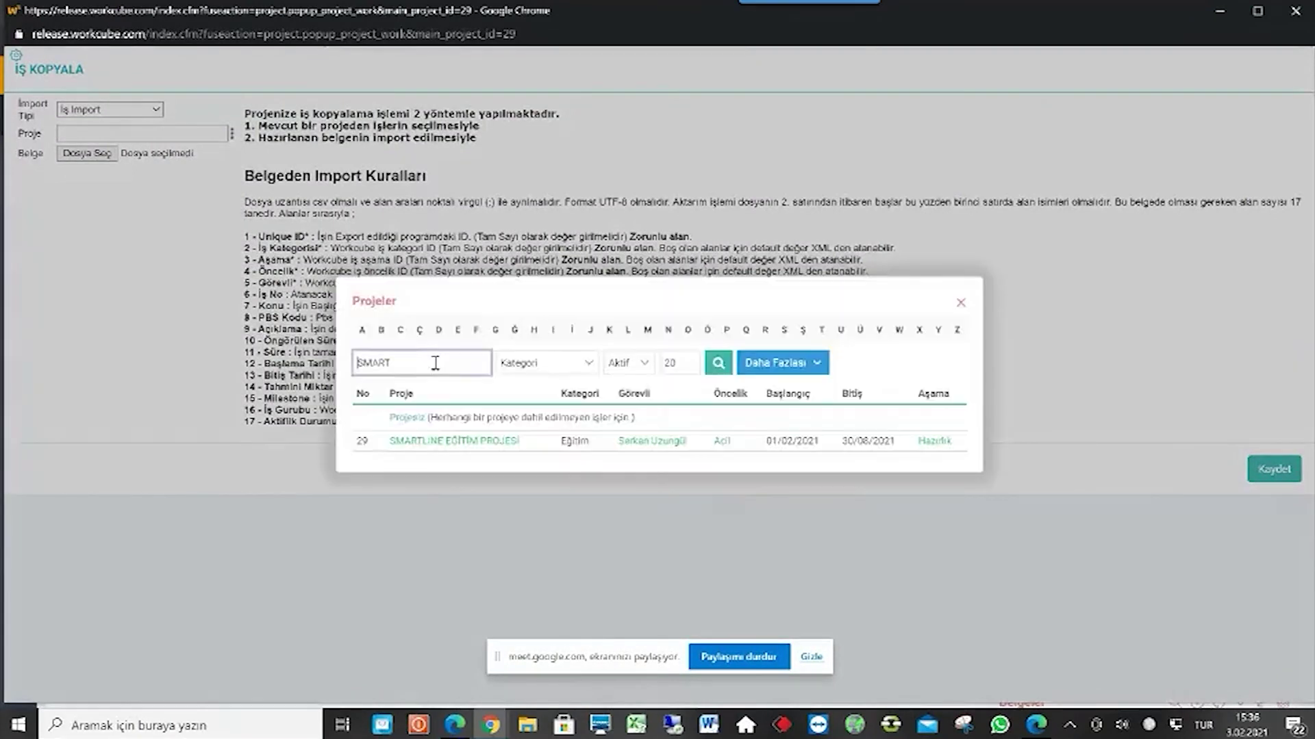
pyautogui.click(462, 442)
pyautogui.click(1274, 471)
pyautogui.click(735, 125)
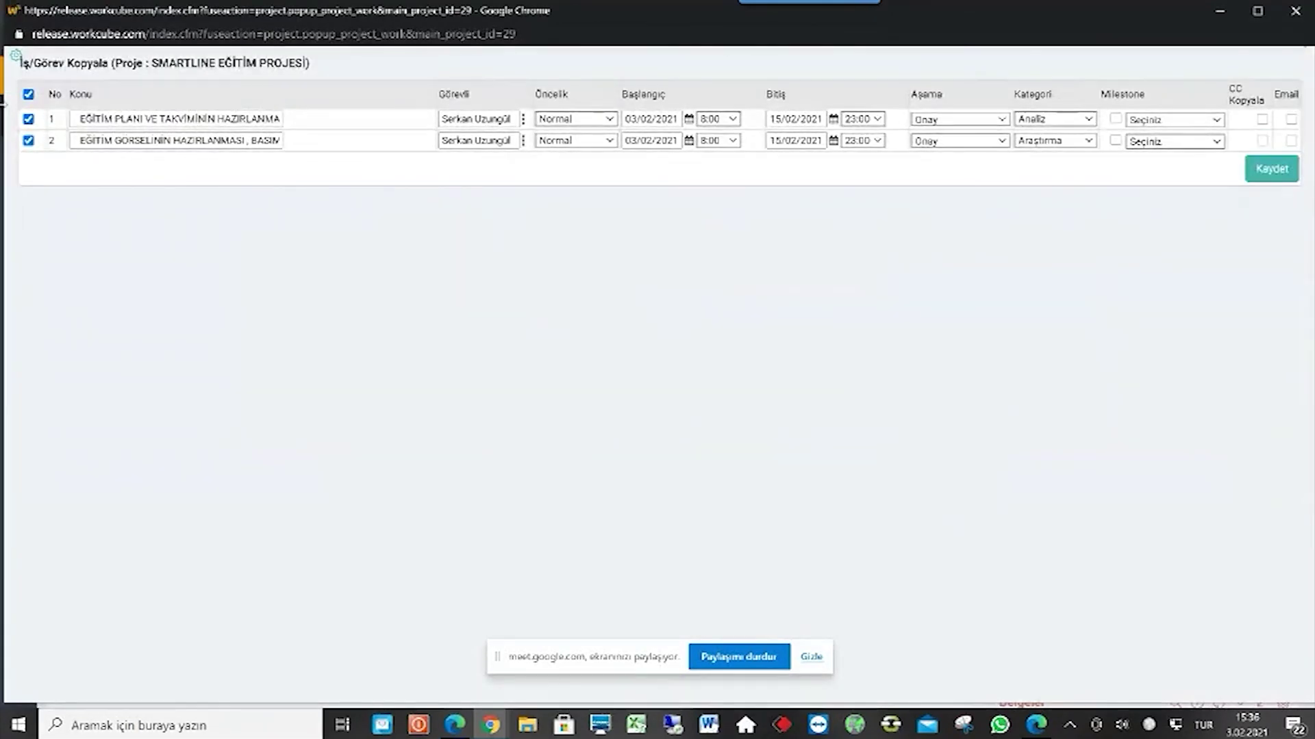
# Set the first listed task's Aşama to Planlama, flag it as a milestone, and close the copy window without saving.
pyautogui.click(28, 119)
pyautogui.click(28, 119)
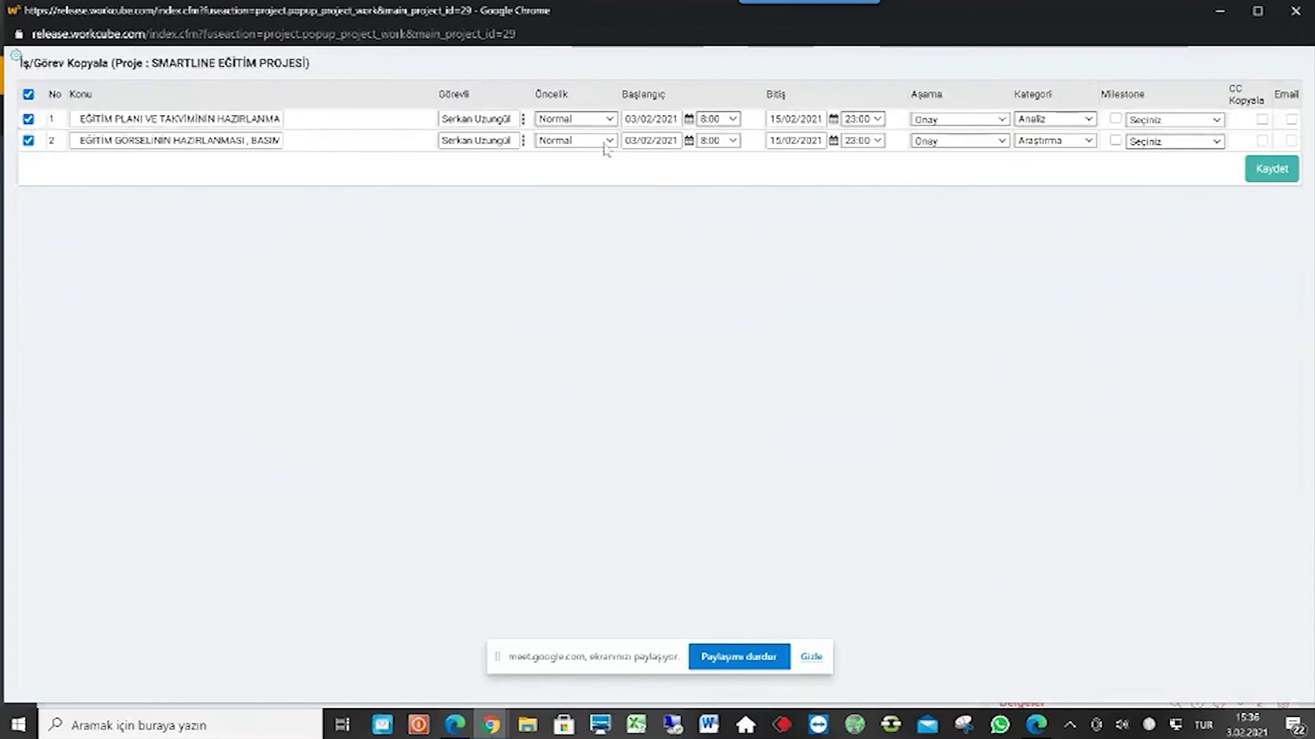
pyautogui.click(457, 121)
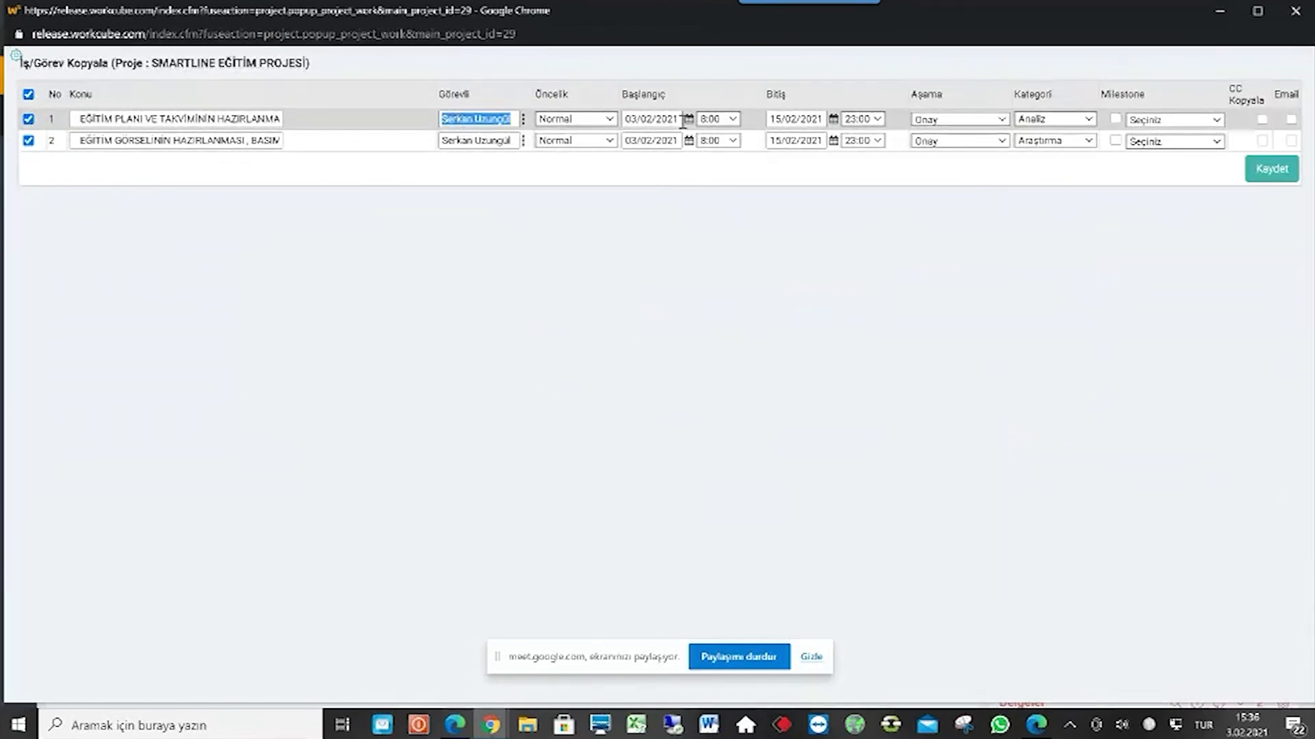
pyautogui.click(986, 120)
pyautogui.click(968, 168)
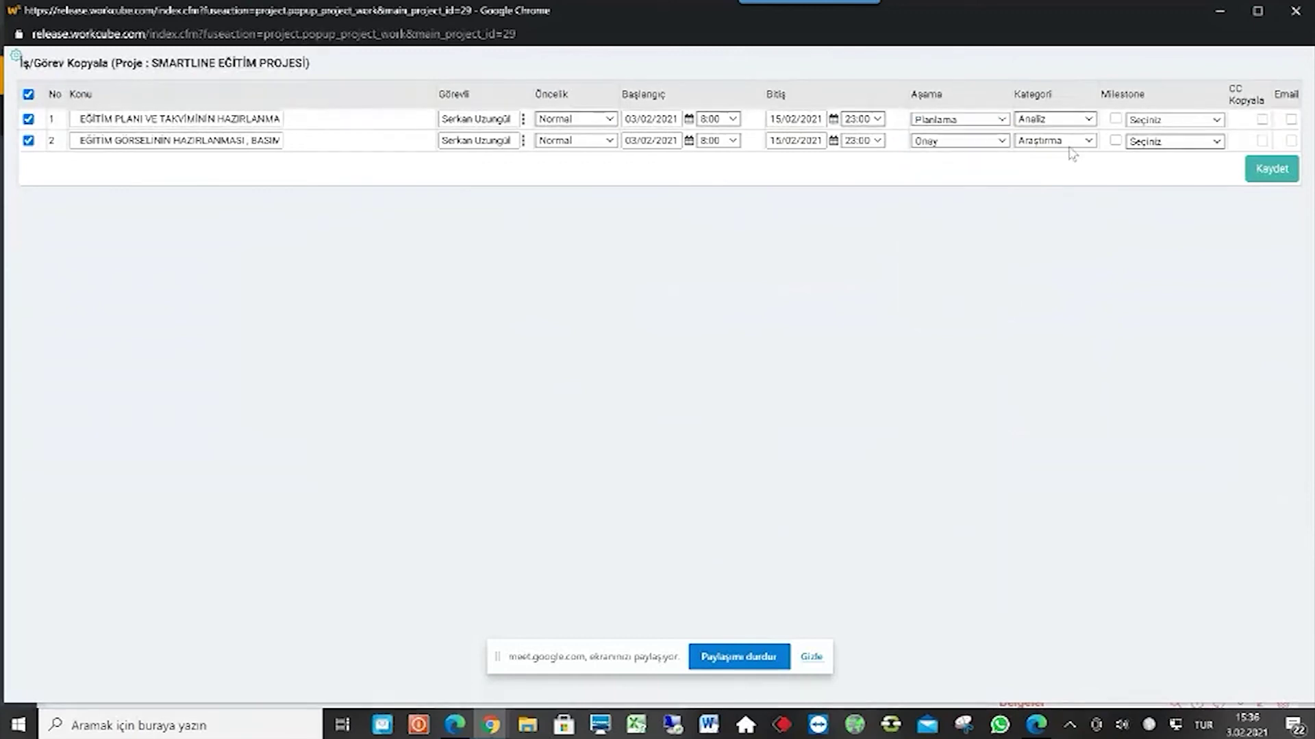
pyautogui.click(1116, 119)
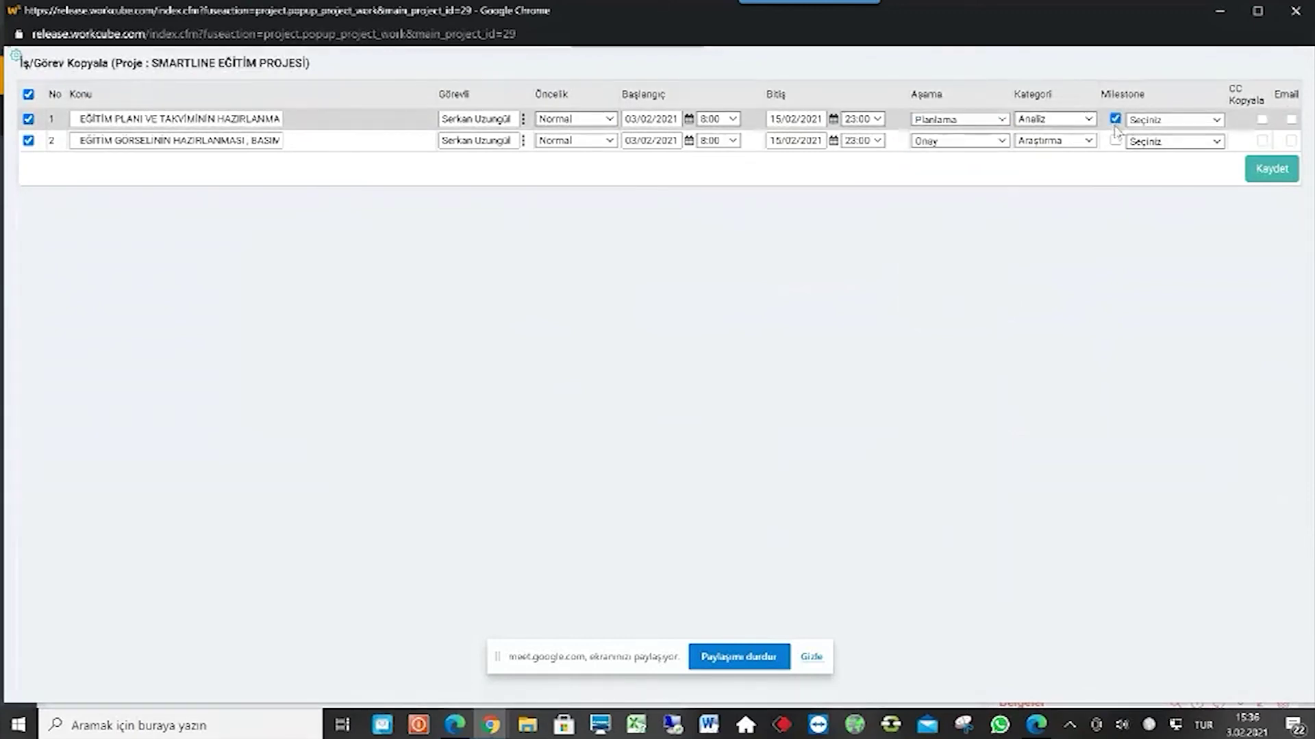
pyautogui.click(1179, 121)
pyautogui.click(1164, 133)
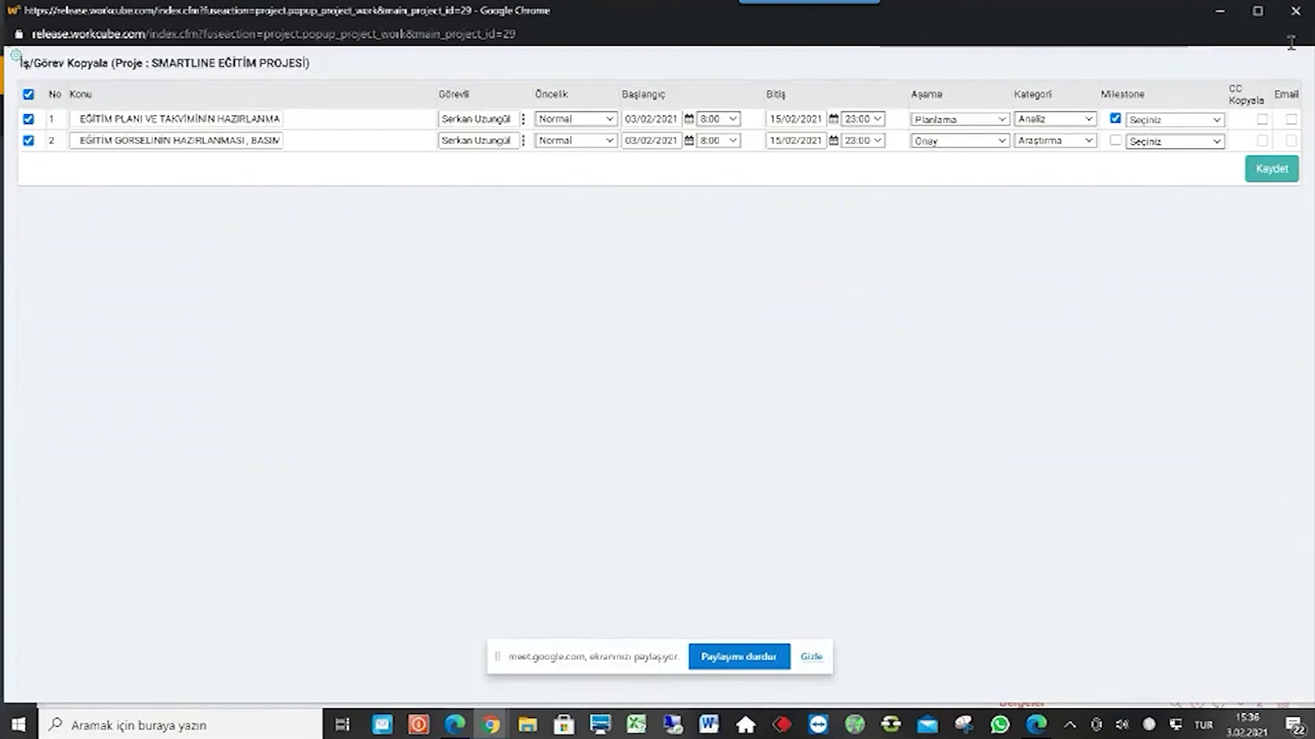
pyautogui.click(1292, 14)
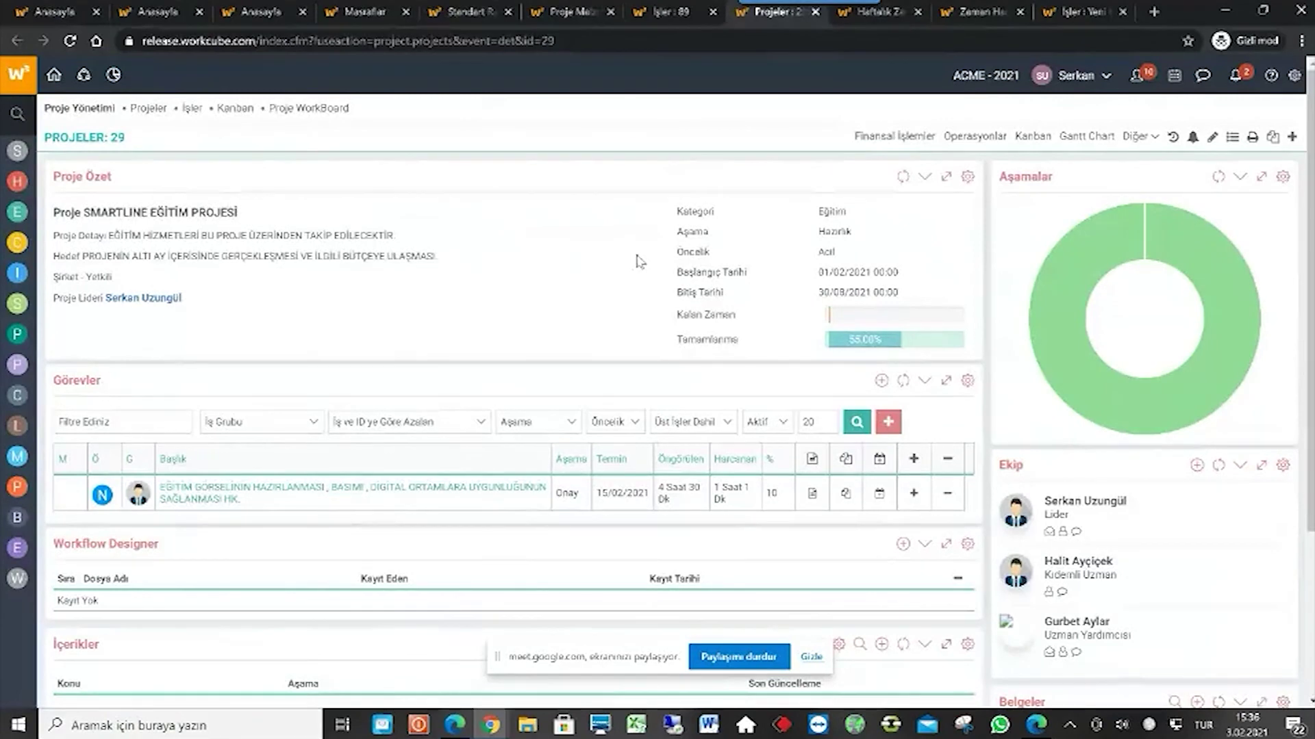
# Open the project's Kanban board, examine its stage columns through Onay and return to the project page.
pyautogui.click(1138, 136)
pyautogui.scroll(-2, 1102, 308)
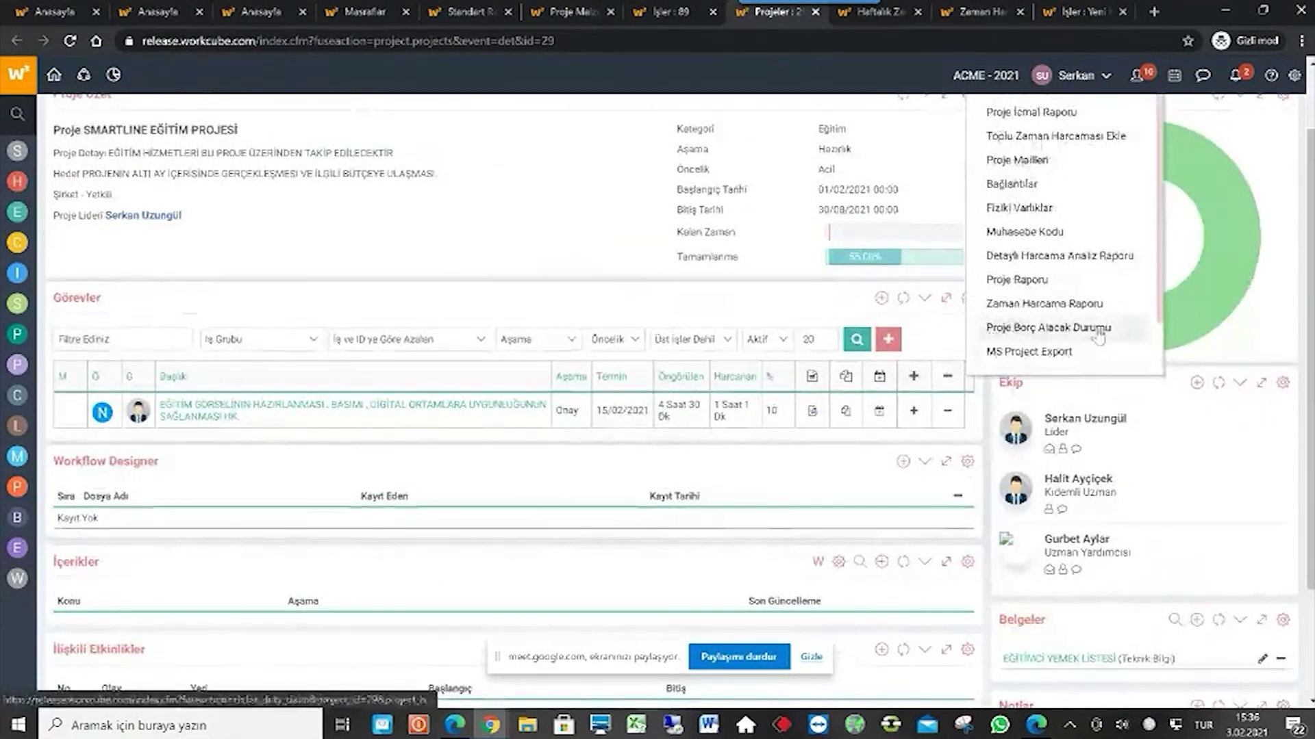
pyautogui.scroll(3, 1101, 342)
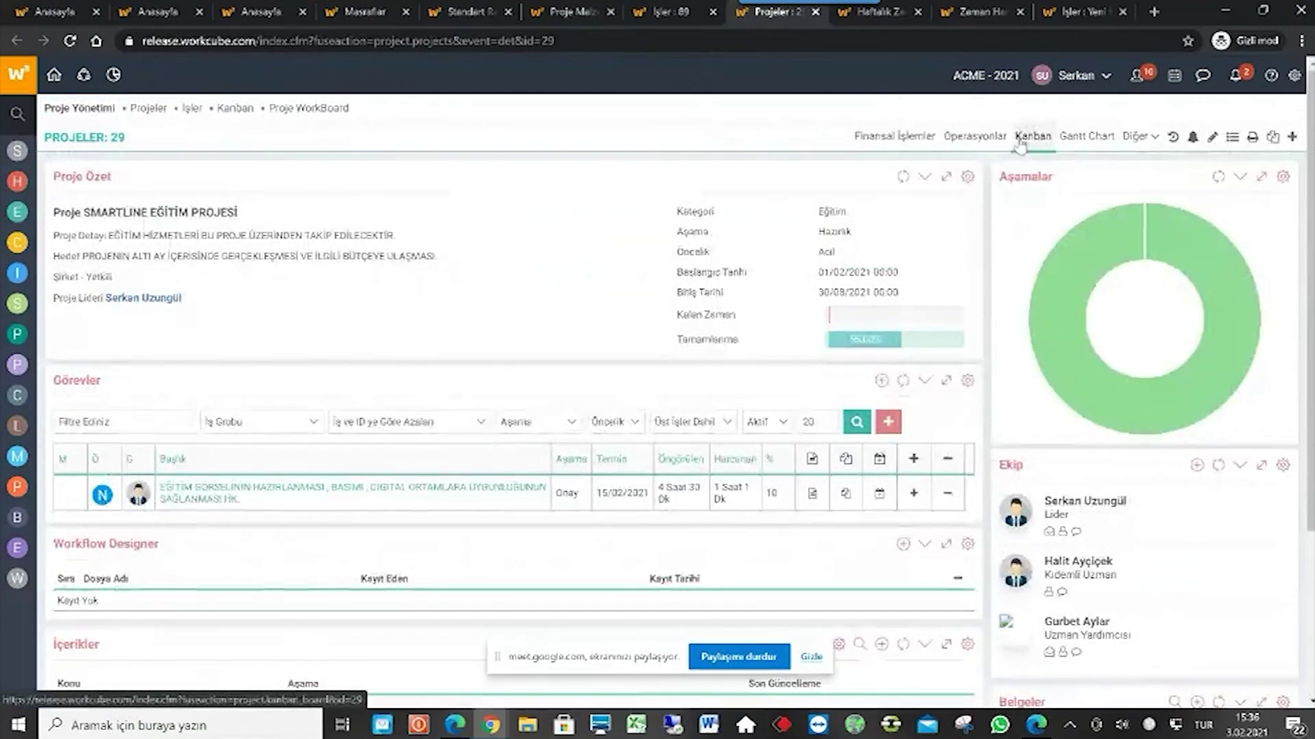
pyautogui.click(1032, 136)
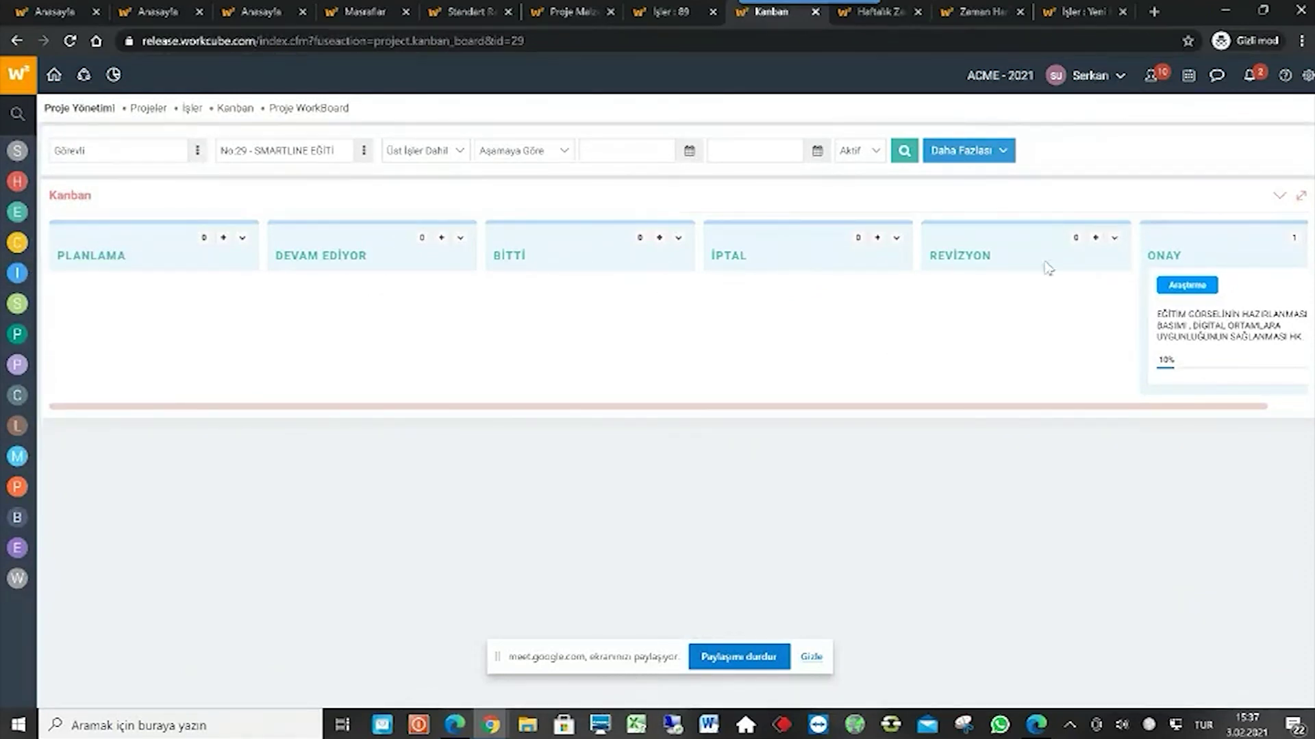
pyautogui.moveTo(1215, 414); pyautogui.dragTo(1295, 419)
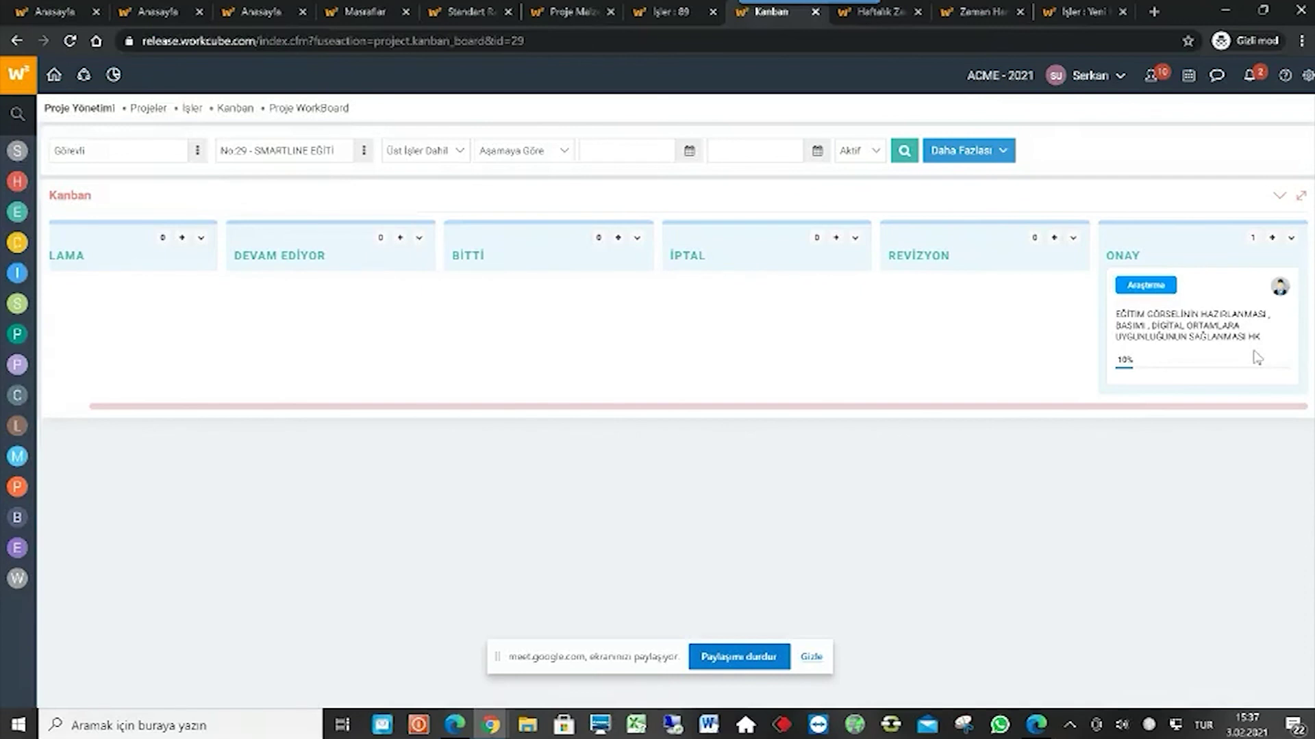
pyautogui.click(17, 42)
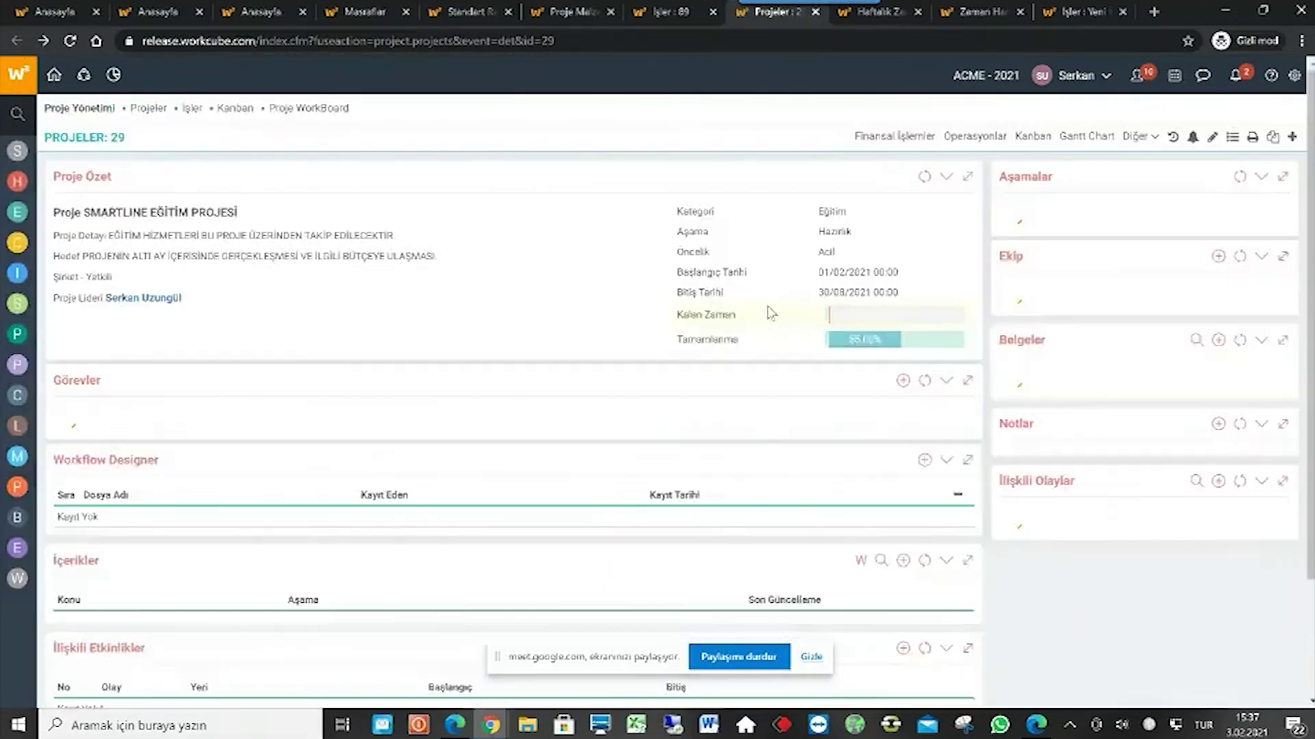
# Open the project's Gantt Chart and filter it with the end date 28/02/2021.
pyautogui.click(1086, 136)
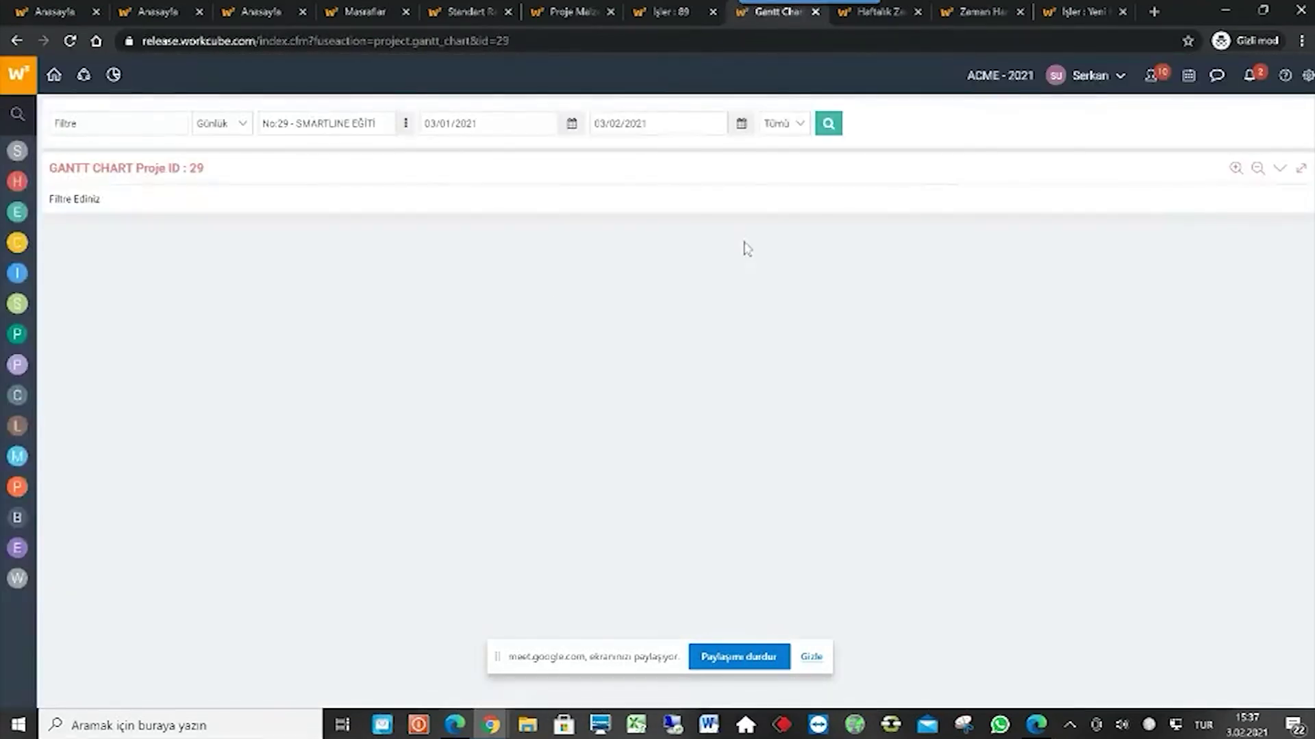
pyautogui.click(832, 125)
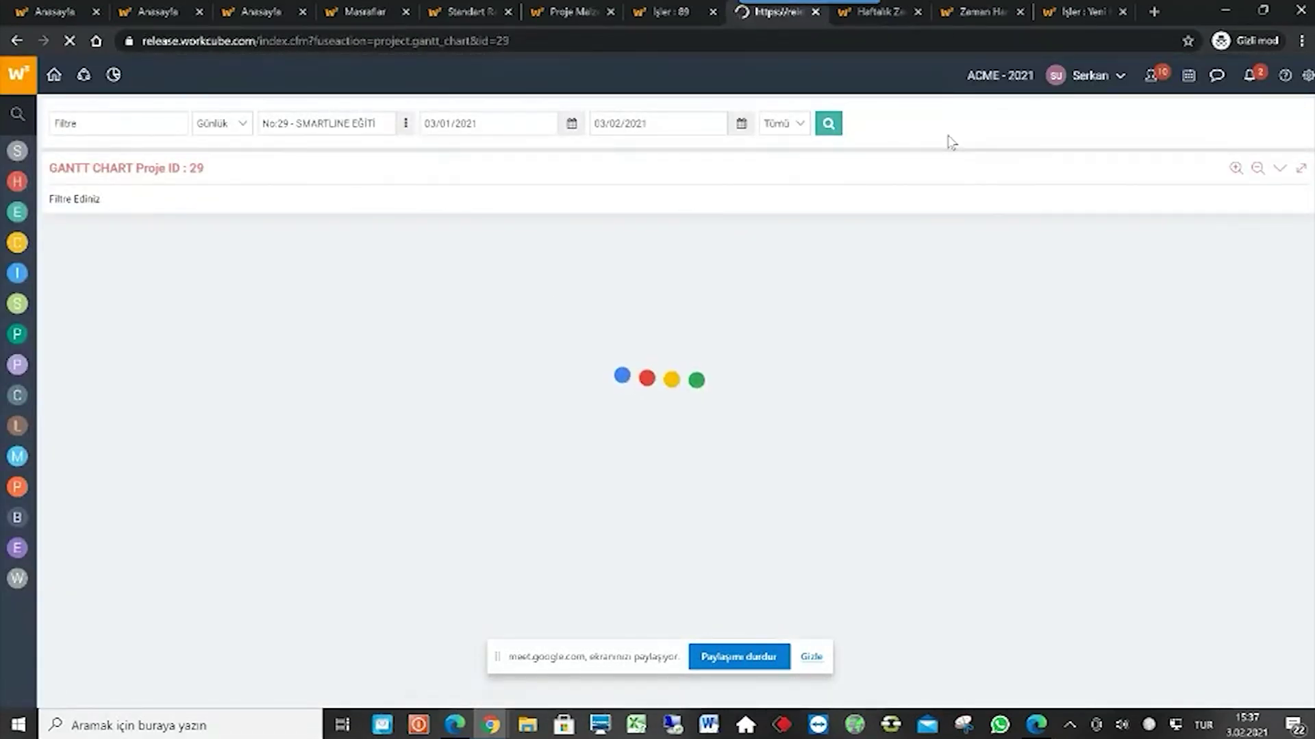
pyautogui.click(432, 124)
pyautogui.click(645, 127)
pyautogui.doubleClick(600, 123)
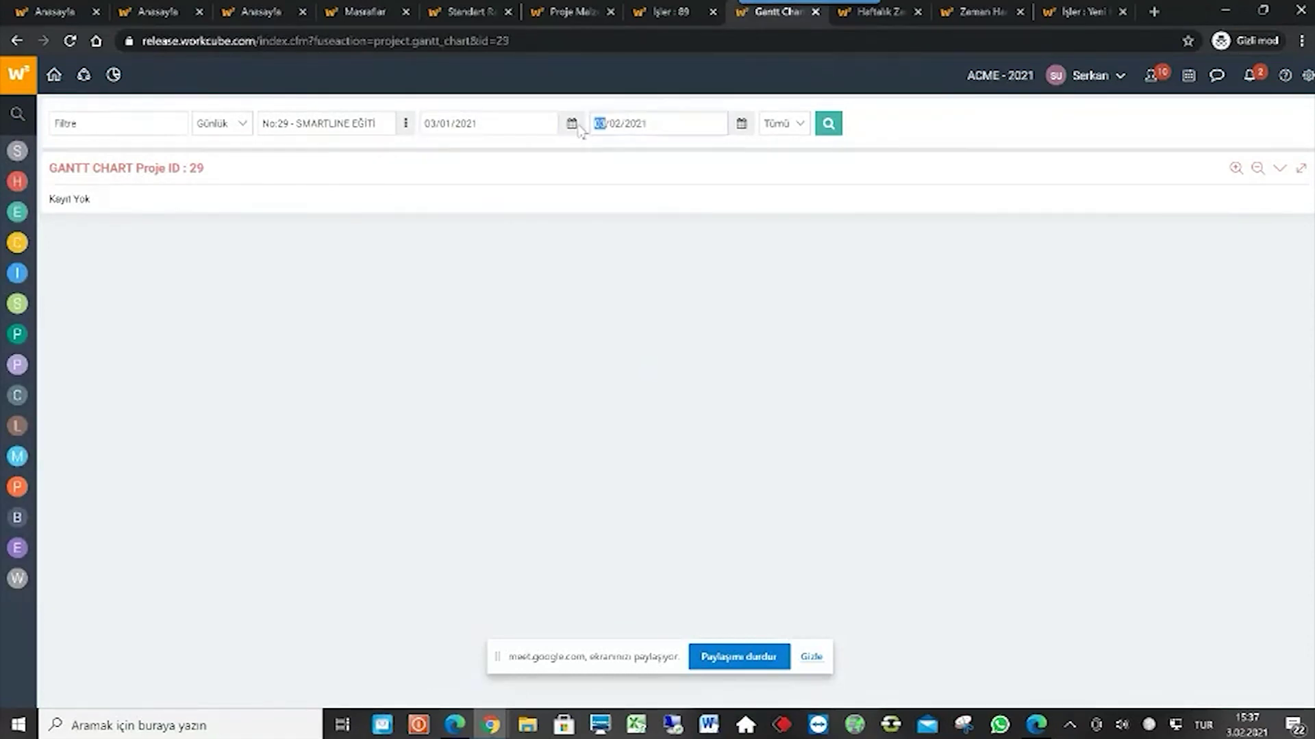
pyautogui.write('28')
pyautogui.press('Return')
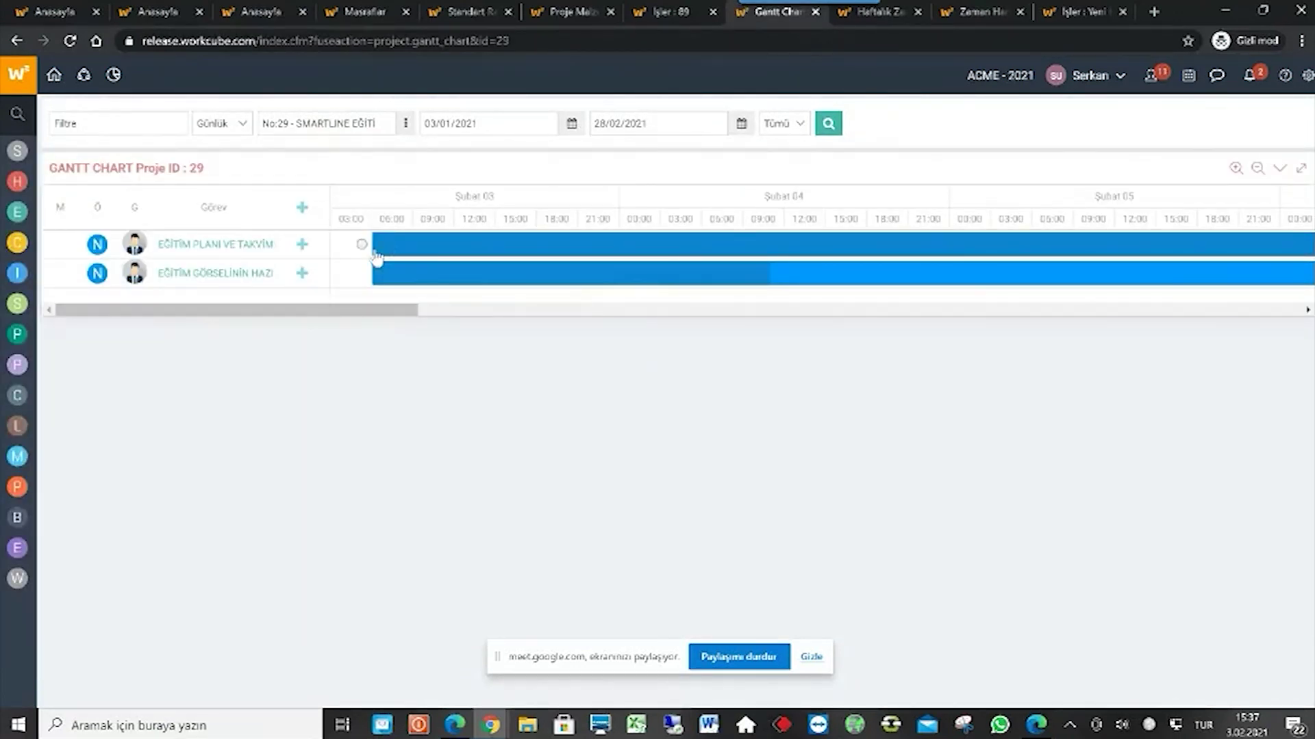
# Shorten EĞİTİM PLANI VE TAKVİM to run from Şubat 03 to Şubat 08 and link EĞİTİM GÖRSELİNİN HAZI to start after it on Şubat 08.
pyautogui.moveTo(365, 251); pyautogui.dragTo(428, 246)
pyautogui.moveTo(375, 311); pyautogui.dragTo(1305, 316)
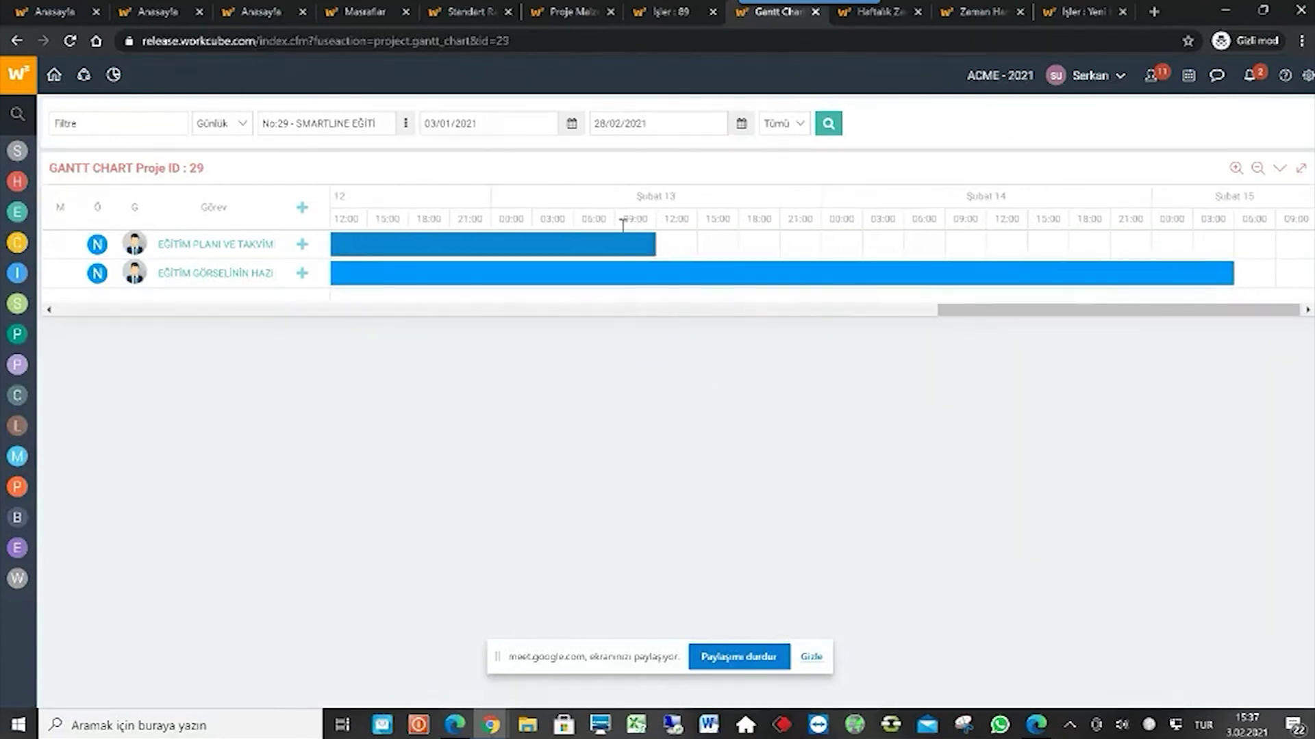
pyautogui.moveTo(656, 250); pyautogui.dragTo(392, 246)
pyautogui.moveTo(578, 310); pyautogui.dragTo(484, 311)
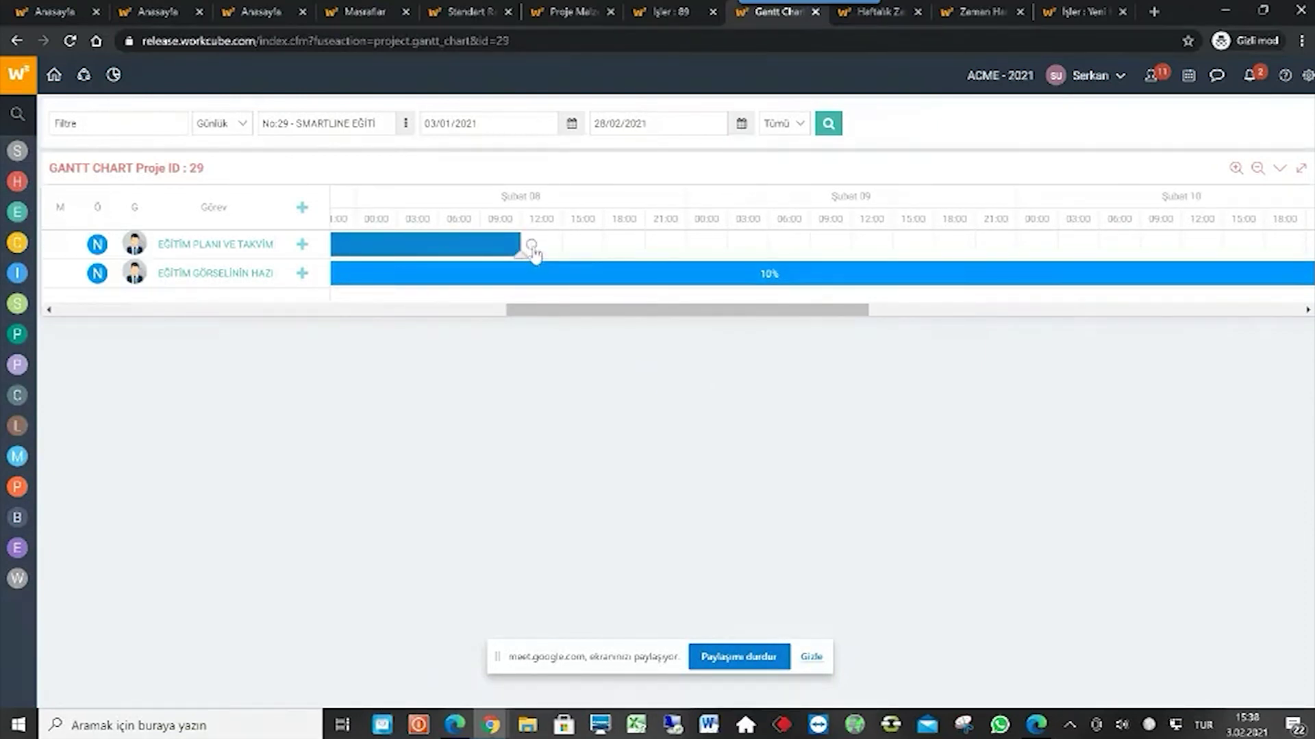
pyautogui.moveTo(630, 315); pyautogui.dragTo(171, 311)
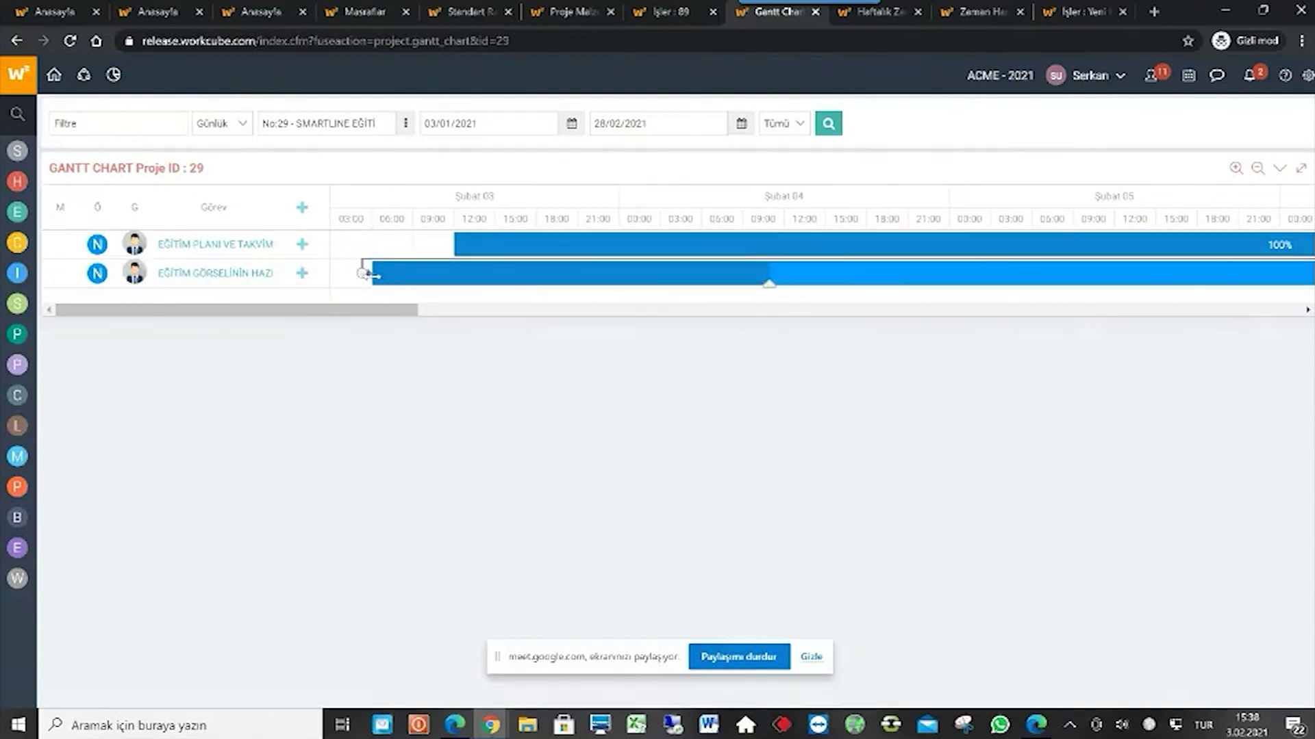
pyautogui.moveTo(370, 274); pyautogui.dragTo(1003, 273)
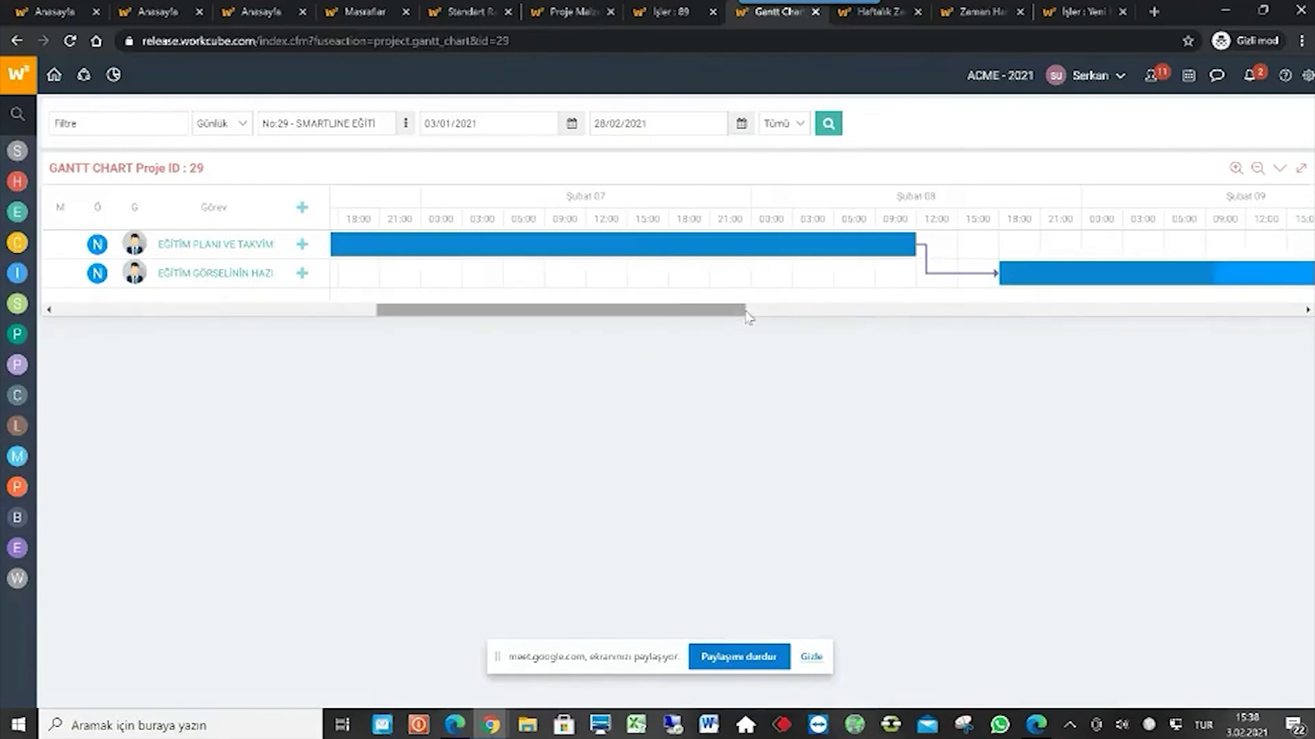
# Look back over the open Proje Malzeme ve İhtiyaç Raporu, Standart Raporlar and Masraflar pages.
pyautogui.click(558, 13)
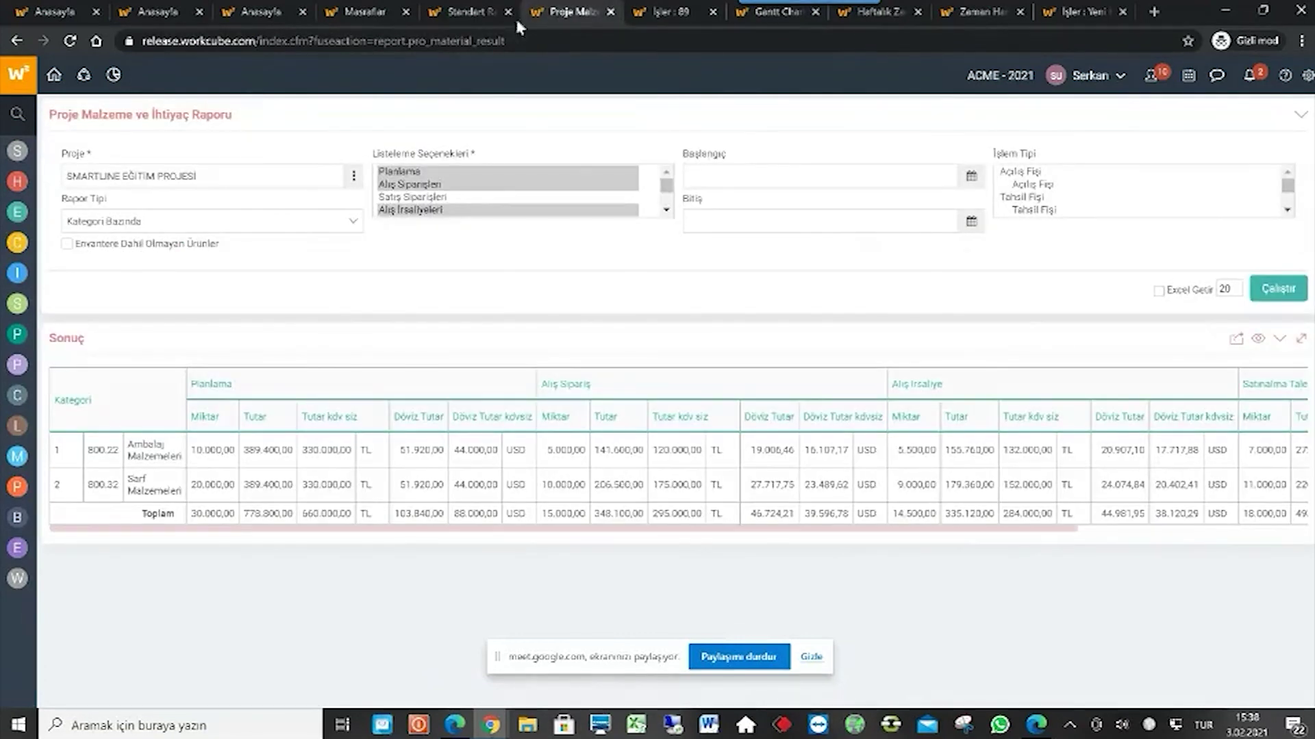
pyautogui.click(478, 14)
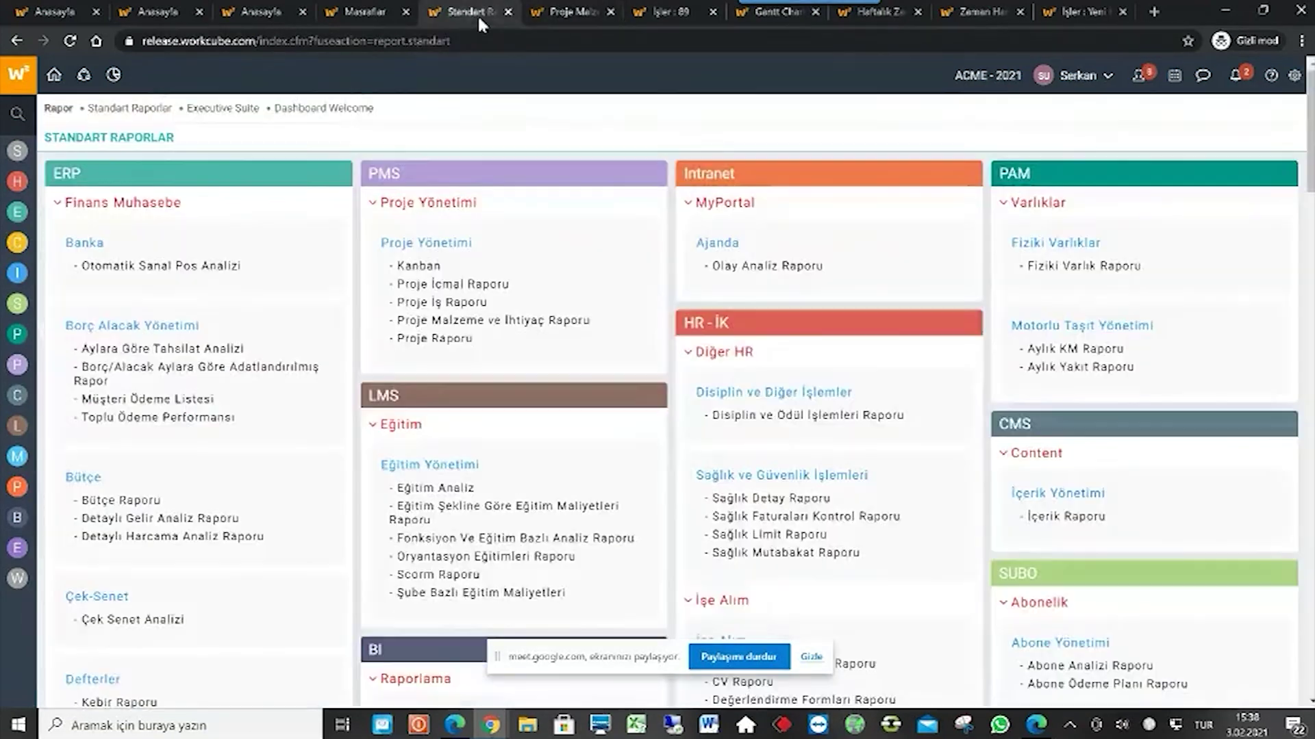
pyautogui.click(369, 19)
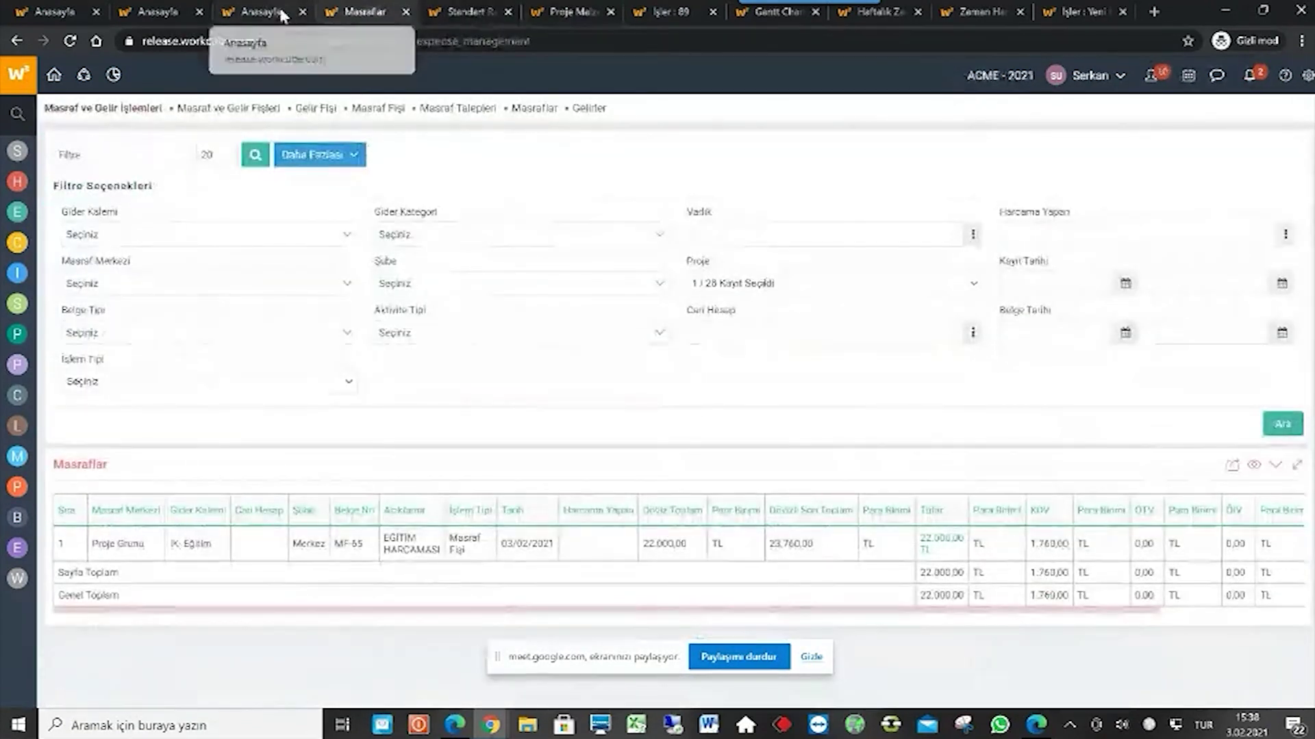